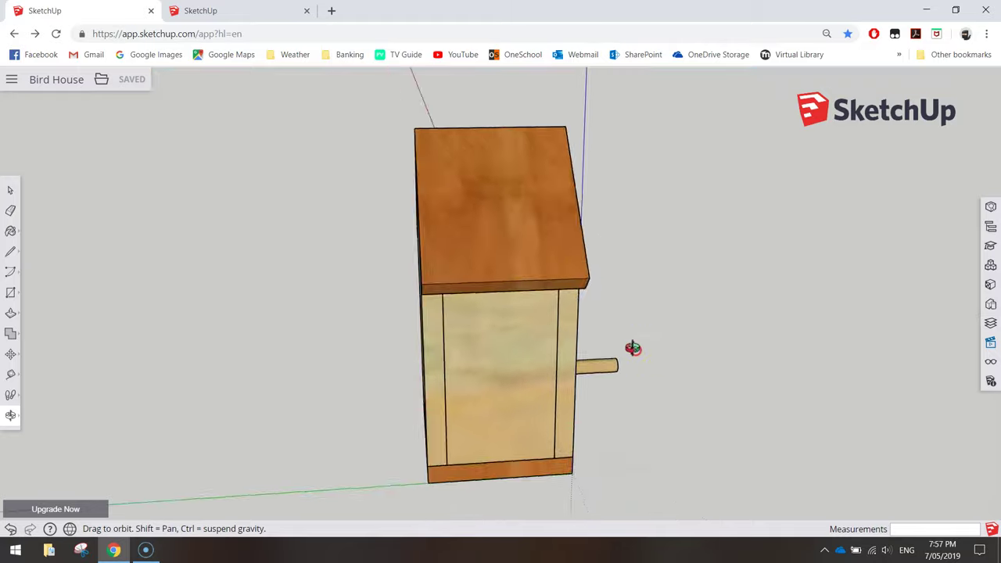
pyautogui.moveTo(524, 250); pyautogui.dragTo(480, 309, button='middle')
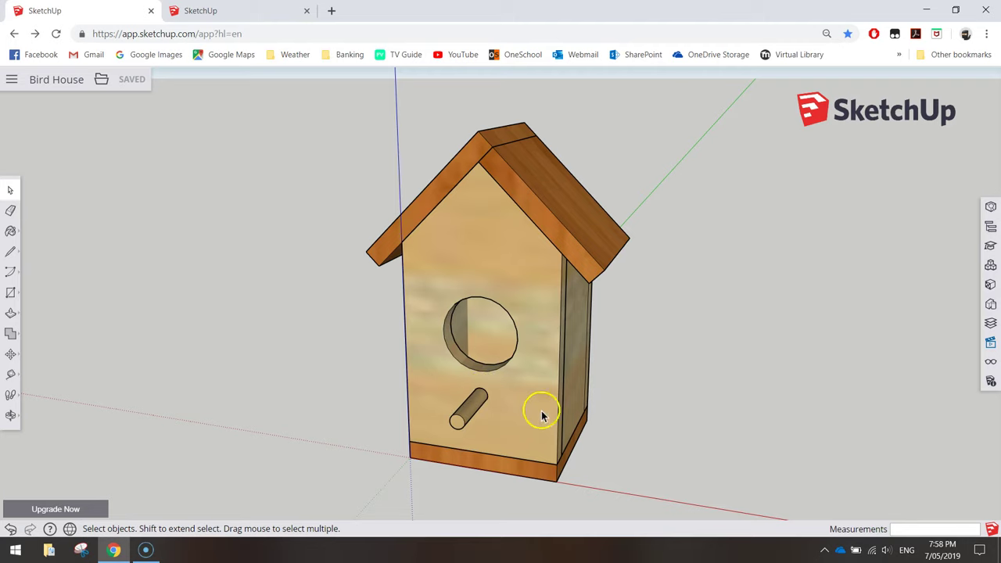
pyautogui.moveTo(620, 339); pyautogui.dragTo(579, 344, button='middle')
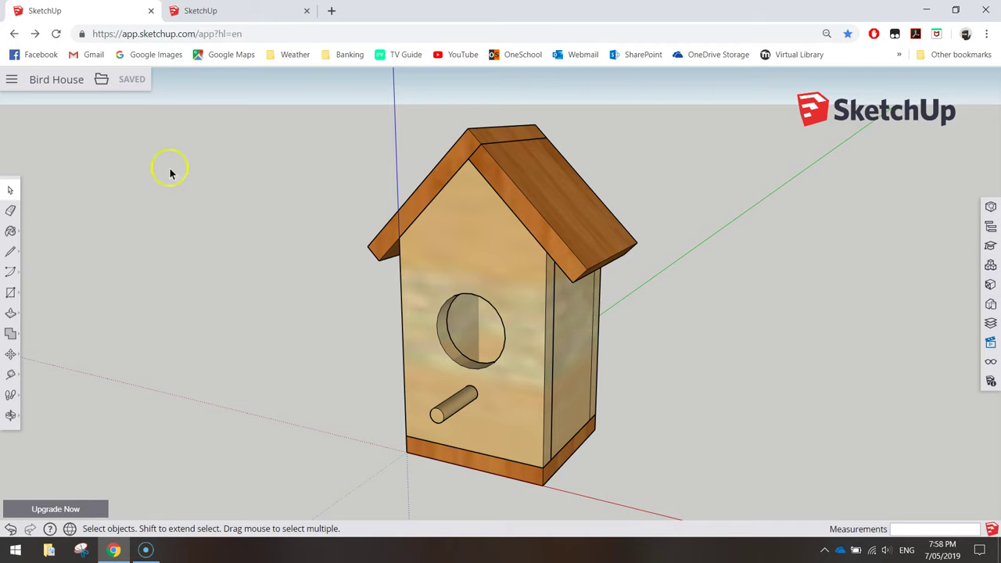
# Create a new model from the Simple Template - Millimeters and delete the default human figure
pyautogui.click(12, 79)
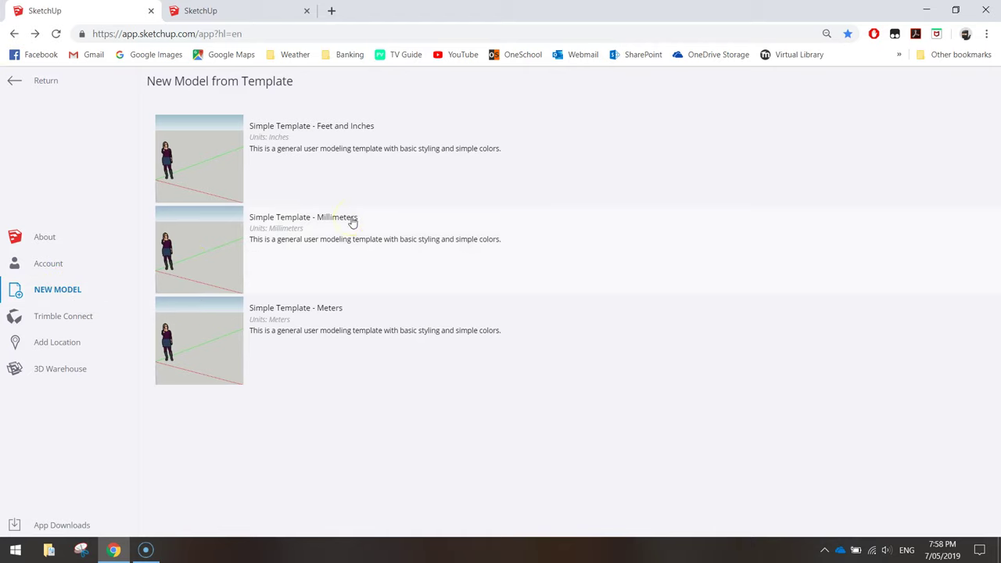
pyautogui.click(315, 232)
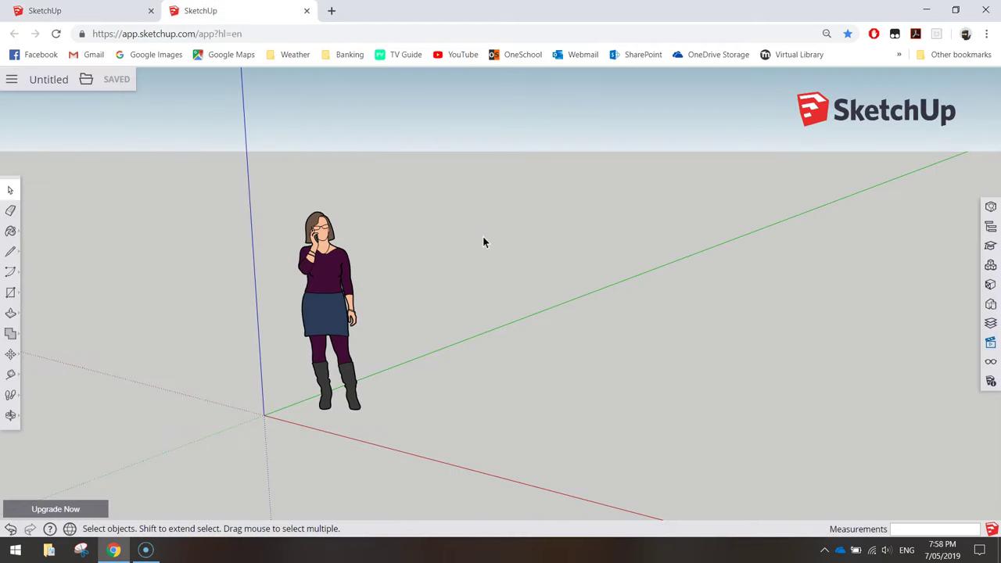
pyautogui.click(319, 245)
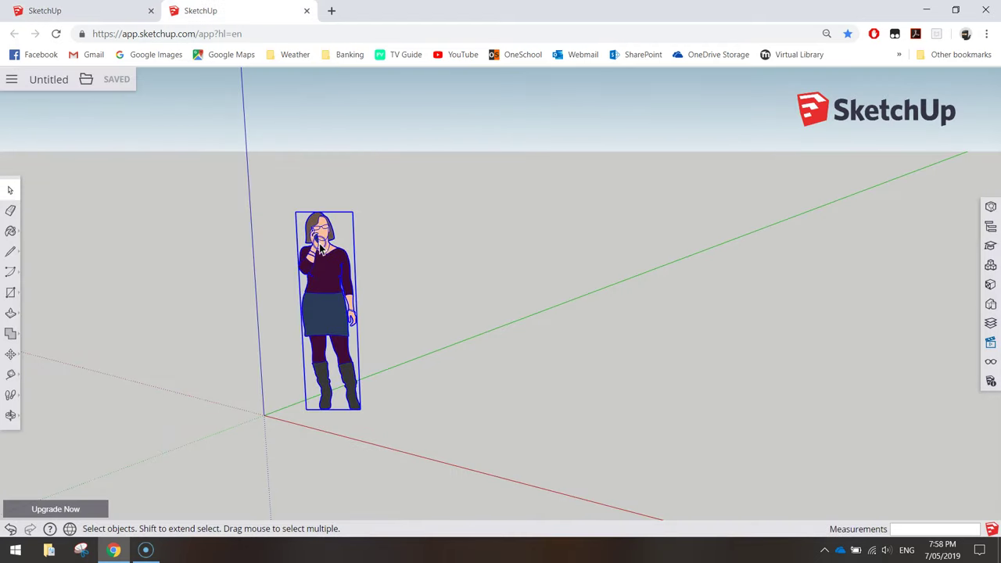
pyautogui.press('Delete')
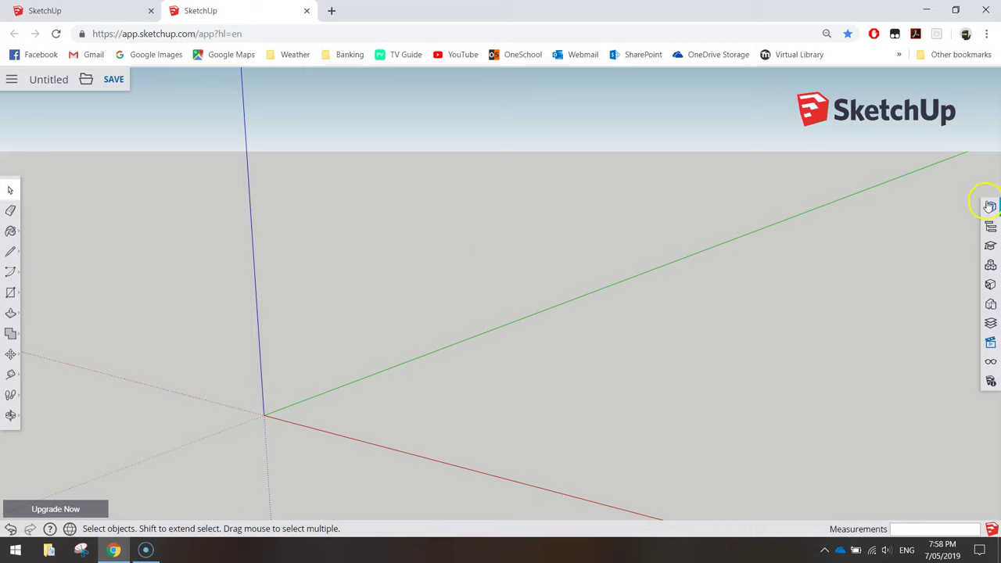
# Switch the camera to the standard front view of the empty model
pyautogui.click(991, 344)
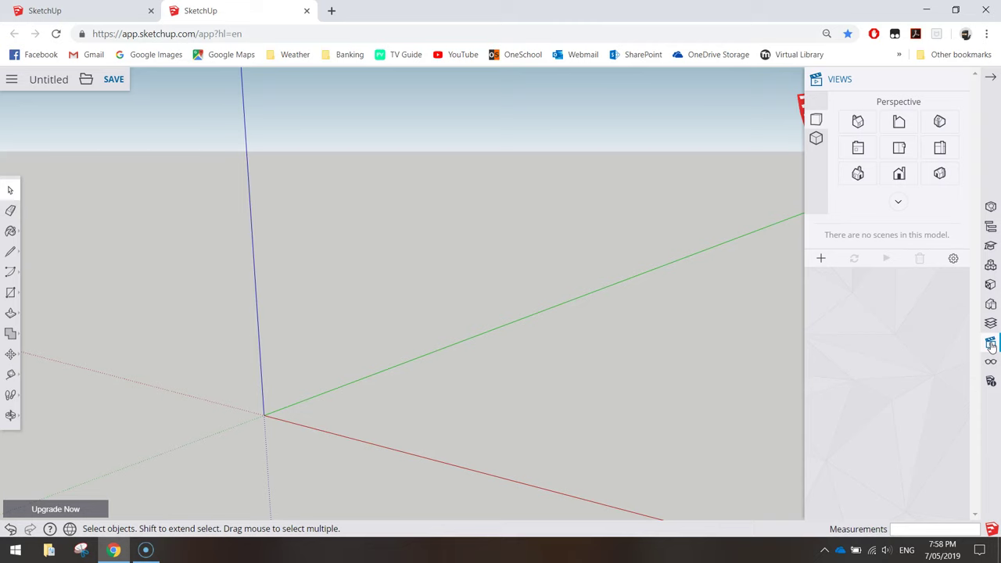
pyautogui.click(899, 174)
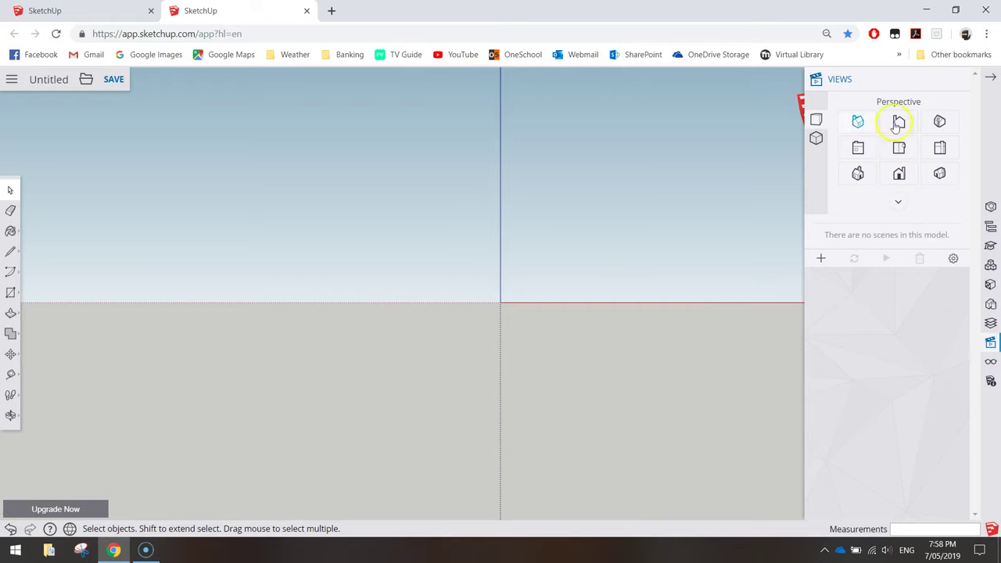
pyautogui.click(990, 78)
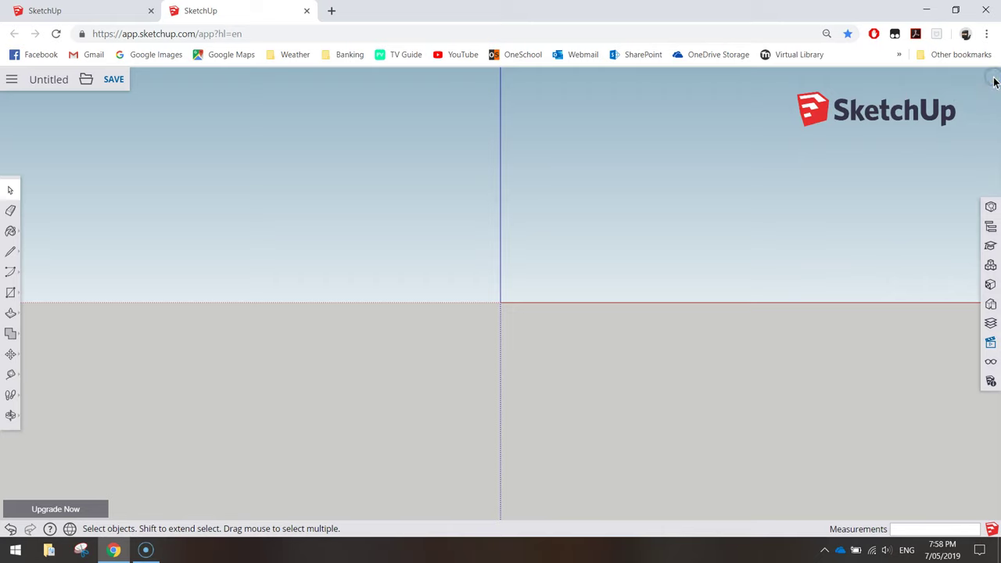
pyautogui.click(566, 243)
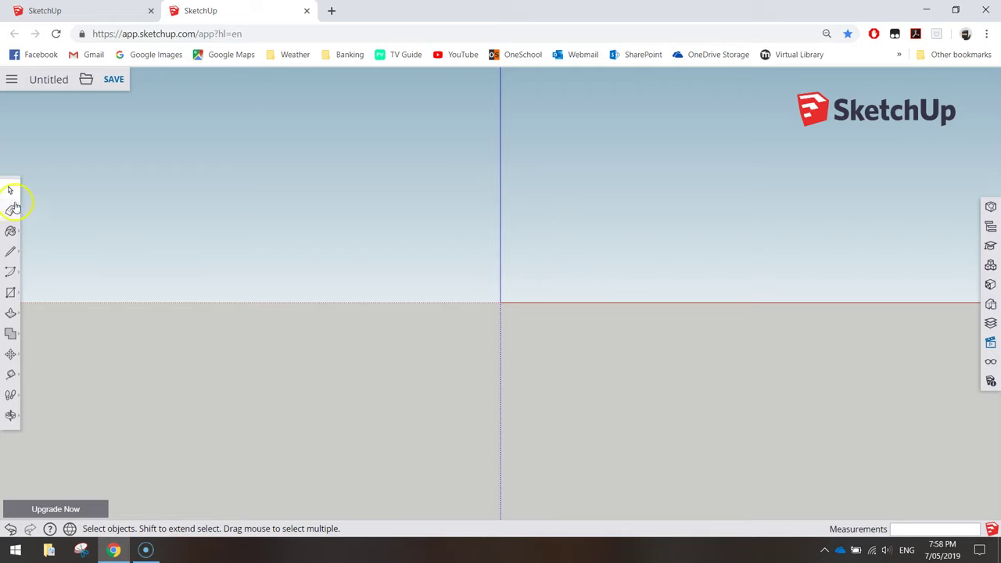
# Draw an upright rectangle 125 mm wide and 230 mm high from the origin in the front plane
pyautogui.click(11, 294)
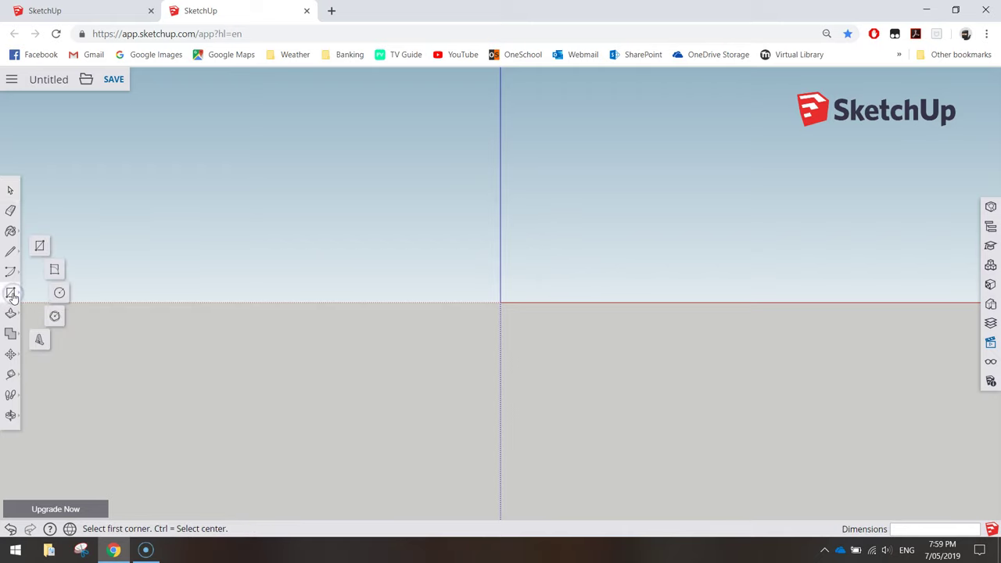
pyautogui.click(40, 247)
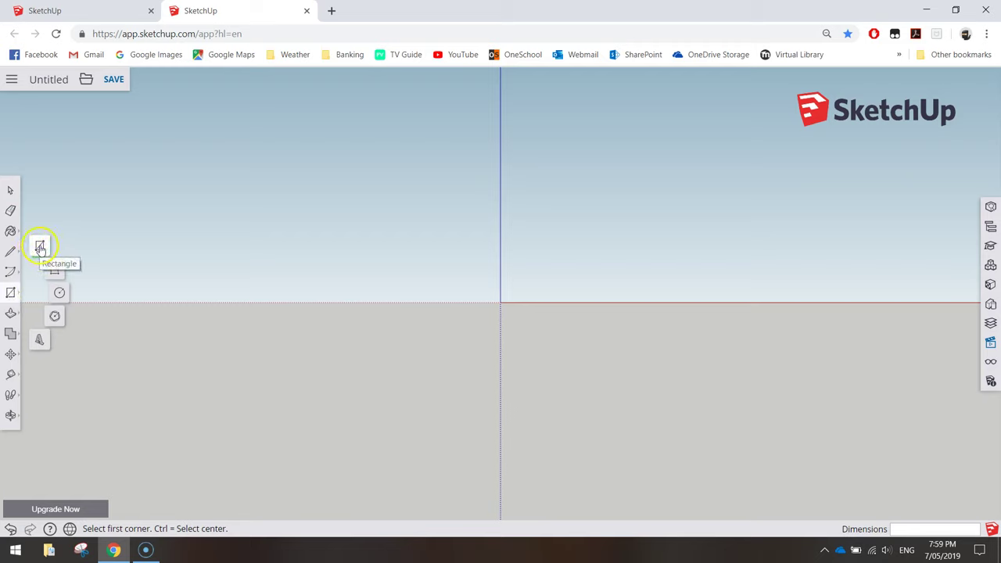
pyautogui.click(40, 247)
pyautogui.click(500, 302)
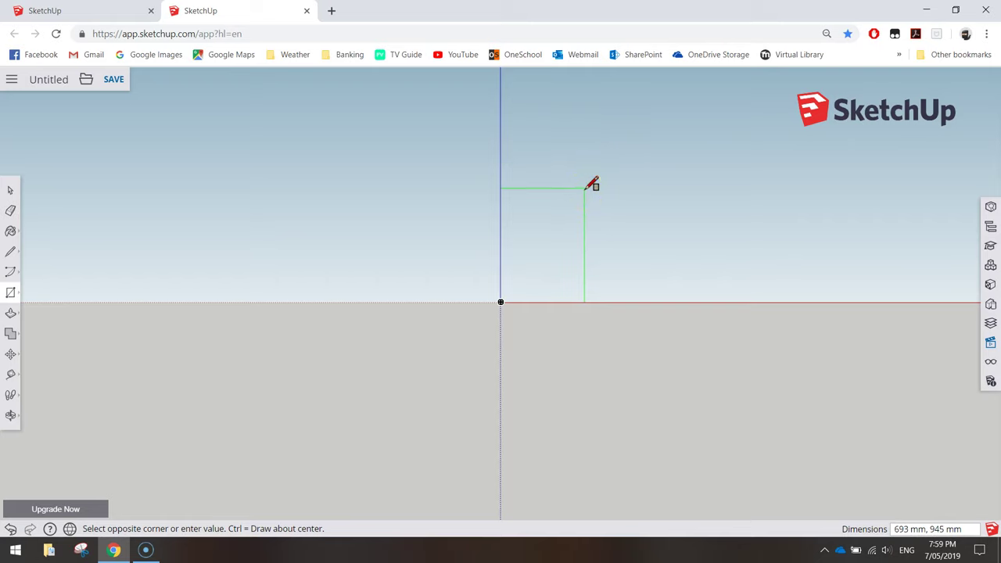
pyautogui.write('125,230')
pyautogui.press('Return')
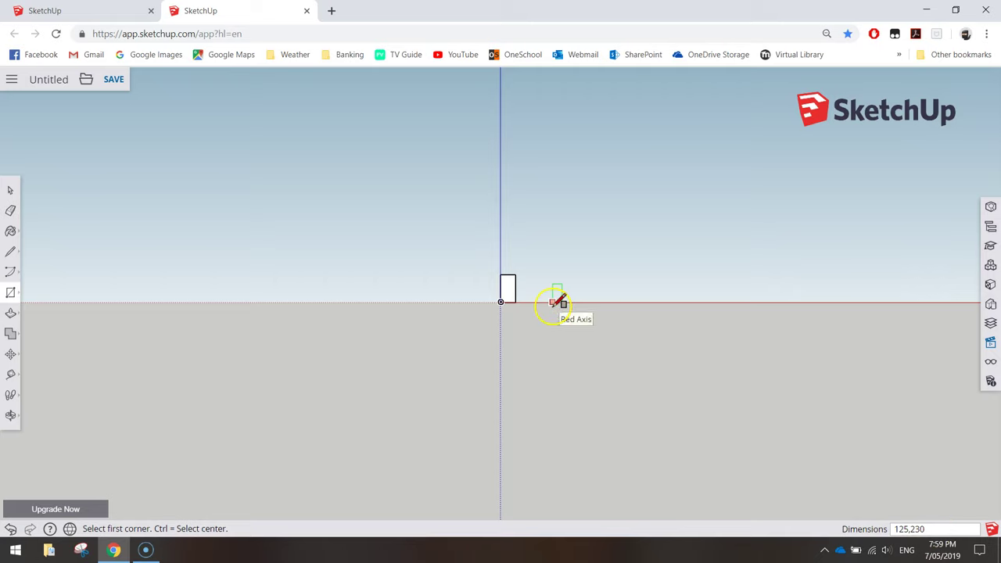
# Draw two 45-degree lines, each about 88 mm long, from the rectangle's top edge midpoint to its side edges to form a gable
pyautogui.scroll(3, 512, 297)
pyautogui.scroll(5, 498, 262)
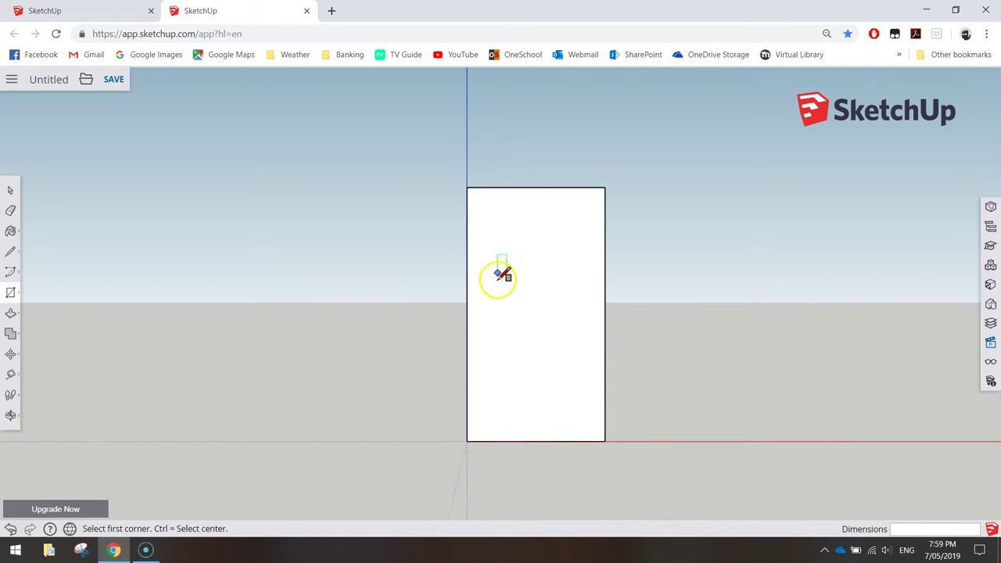
pyautogui.scroll(1, 549, 361)
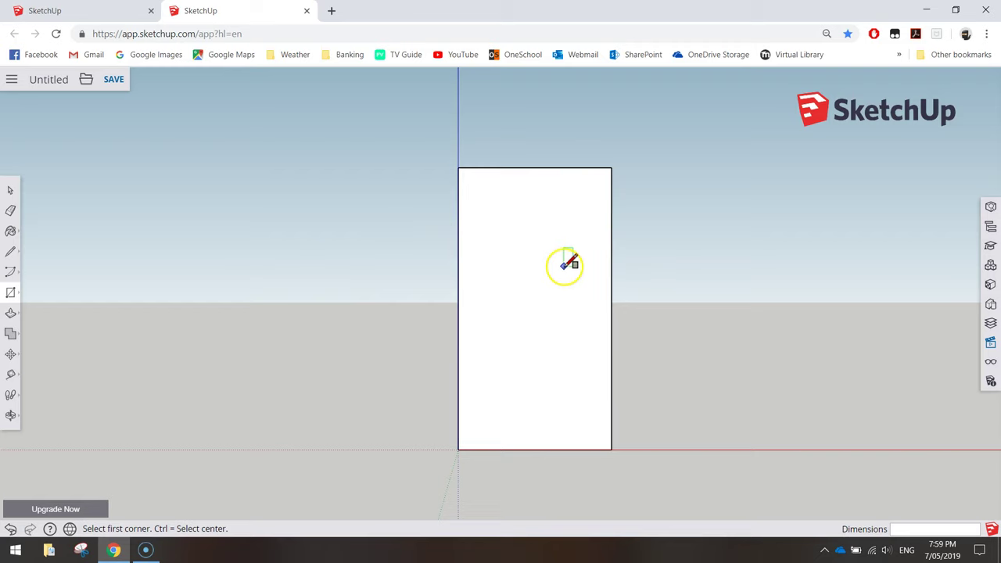
pyautogui.click(10, 251)
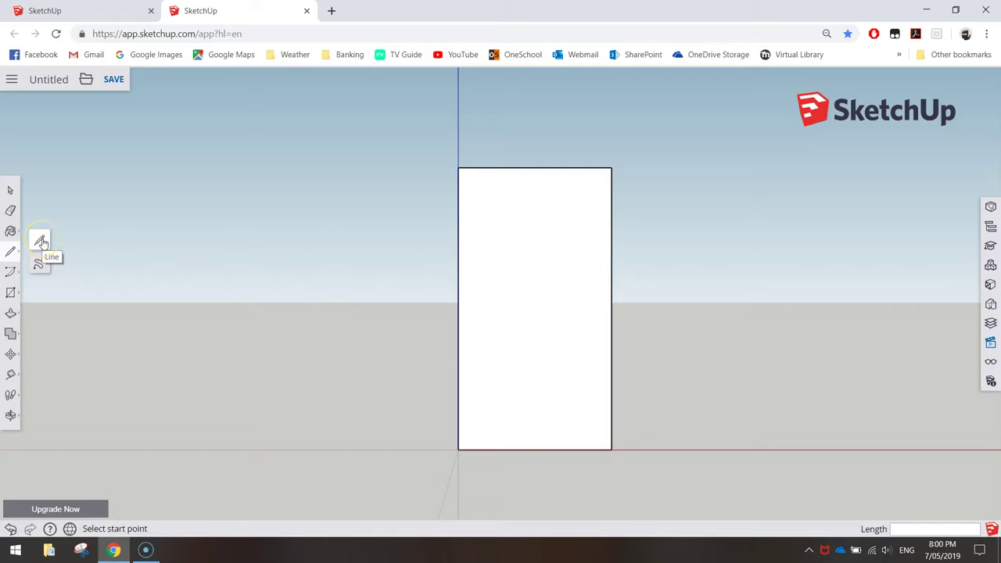
pyautogui.click(43, 239)
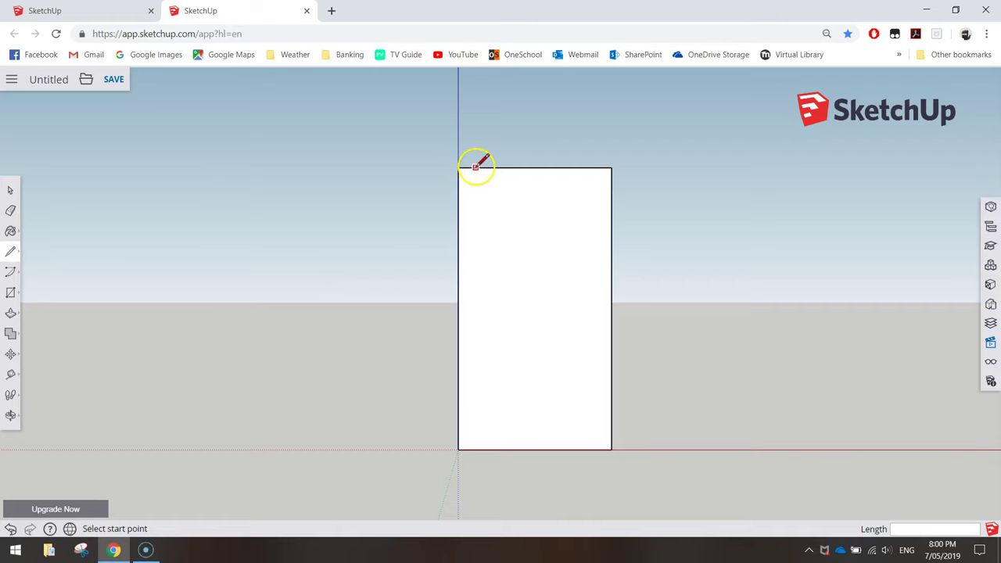
pyautogui.click(534, 168)
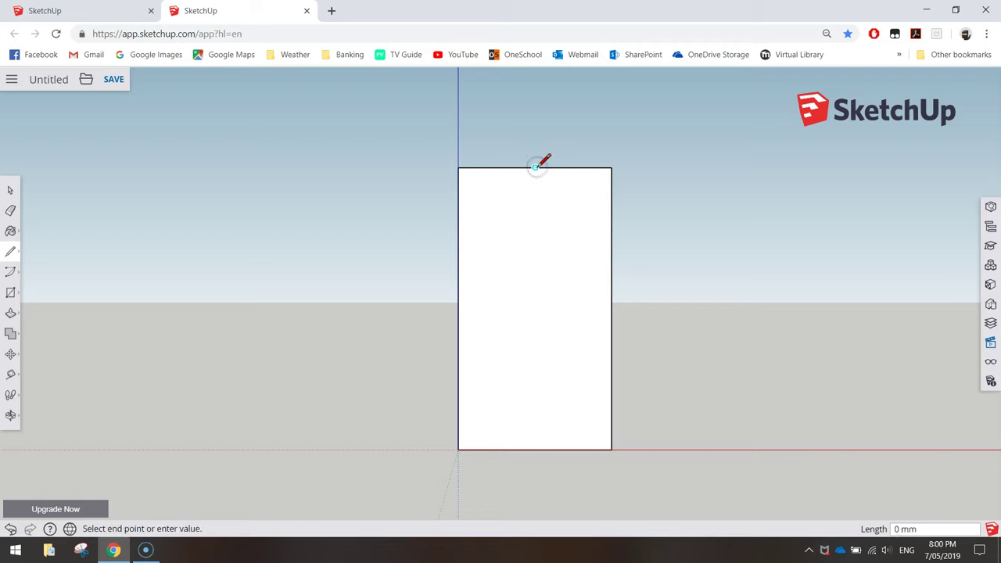
pyautogui.click(533, 187)
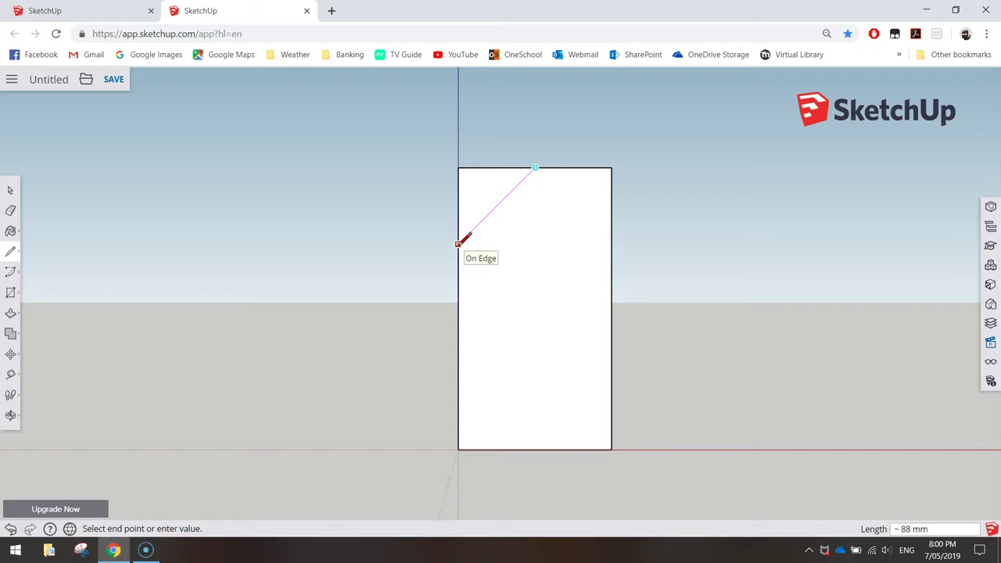
pyautogui.click(458, 243)
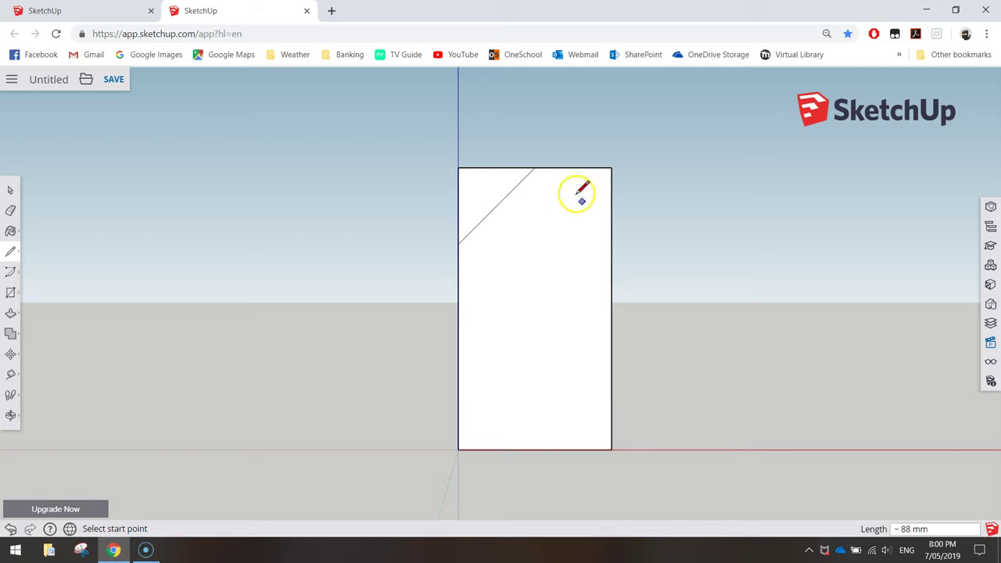
pyautogui.click(535, 168)
pyautogui.click(611, 243)
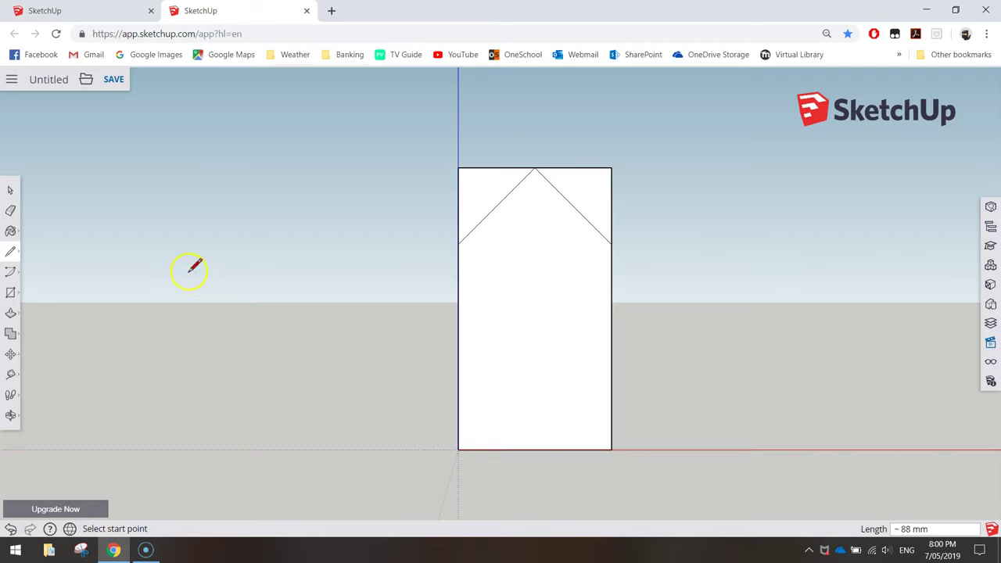
# Delete the rectangle's edges outside the two gable lines, removing both upper corner triangles
pyautogui.click(10, 191)
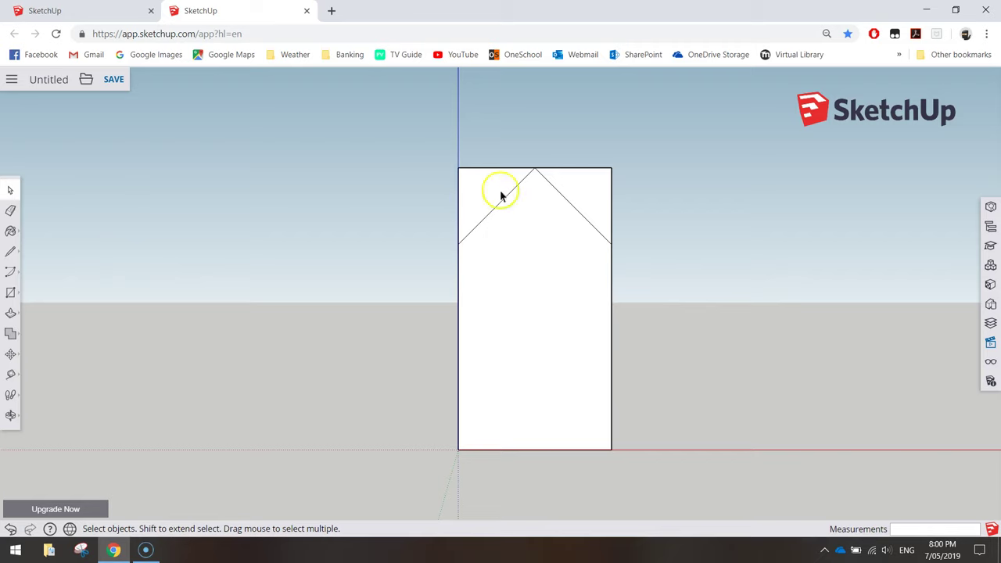
pyautogui.click(578, 169)
pyautogui.press('Delete')
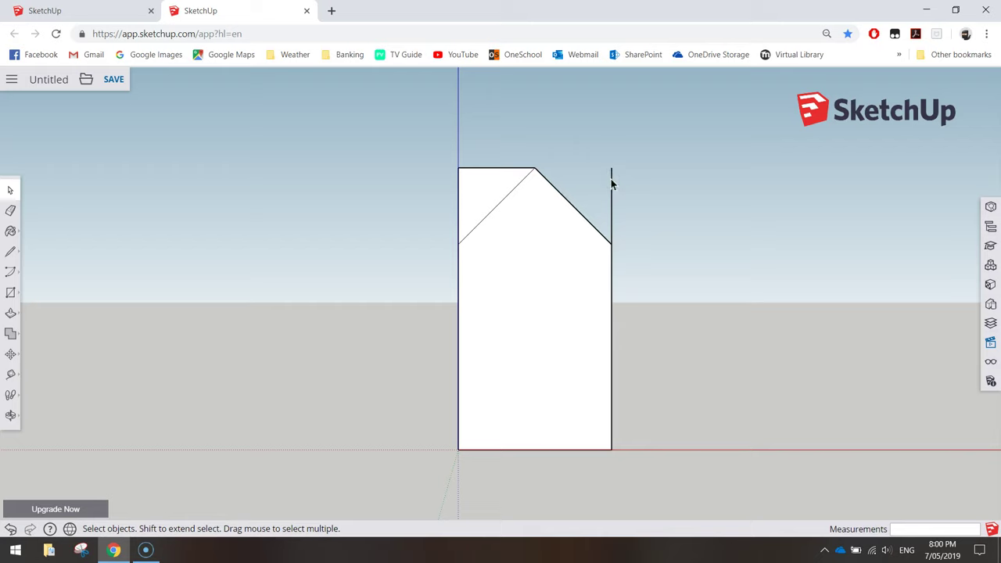
pyautogui.press('Delete')
pyautogui.click(501, 172)
pyautogui.press('Delete')
pyautogui.click(491, 168)
pyautogui.press('Delete')
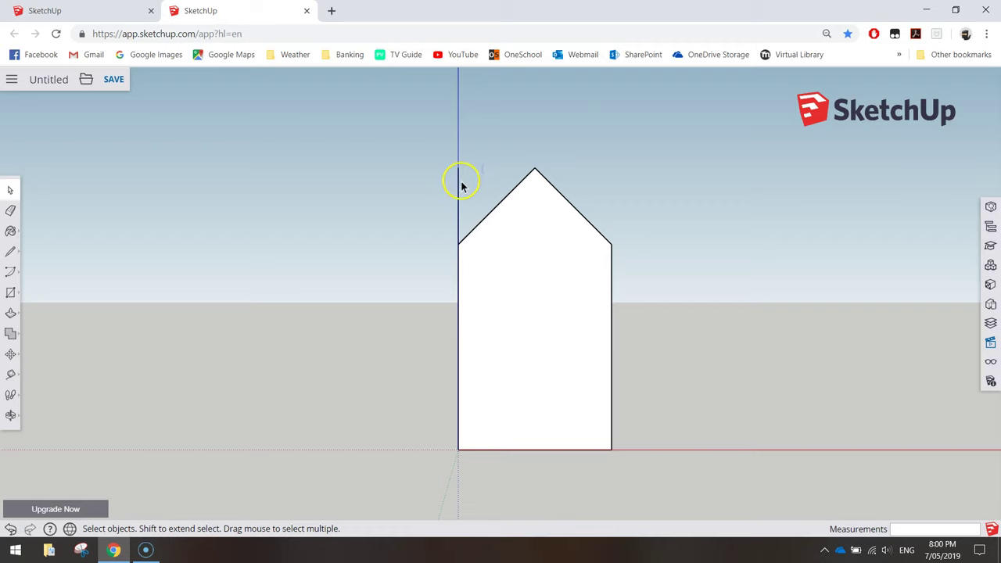
pyautogui.press('Delete')
# Push/Pull the back of the house-shaped face 15 mm to give the panel thickness
pyautogui.press('o')
pyautogui.moveTo(797, 293); pyautogui.dragTo(562, 288)
pyautogui.moveTo(338, 287); pyautogui.dragTo(183, 289)
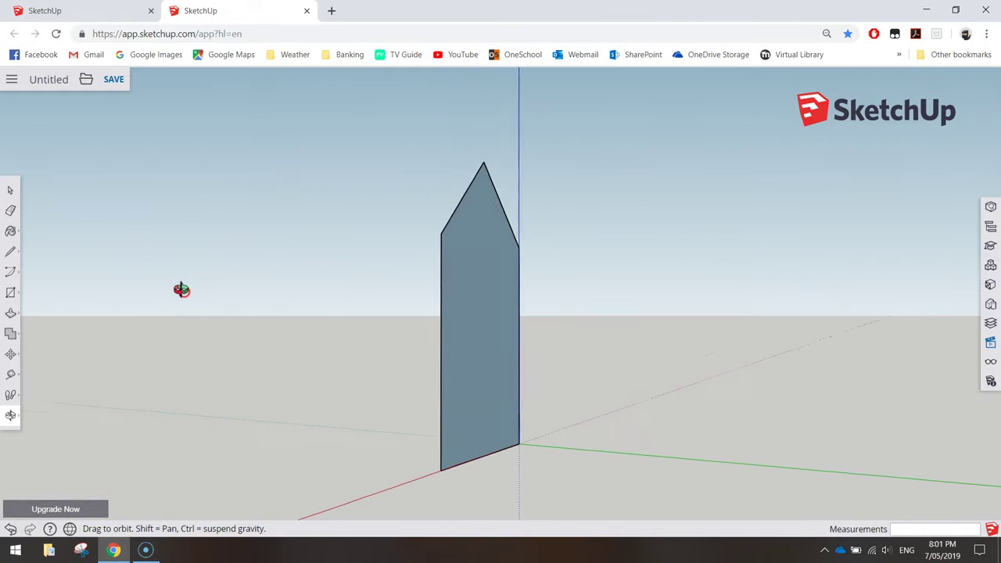
pyautogui.press('space')
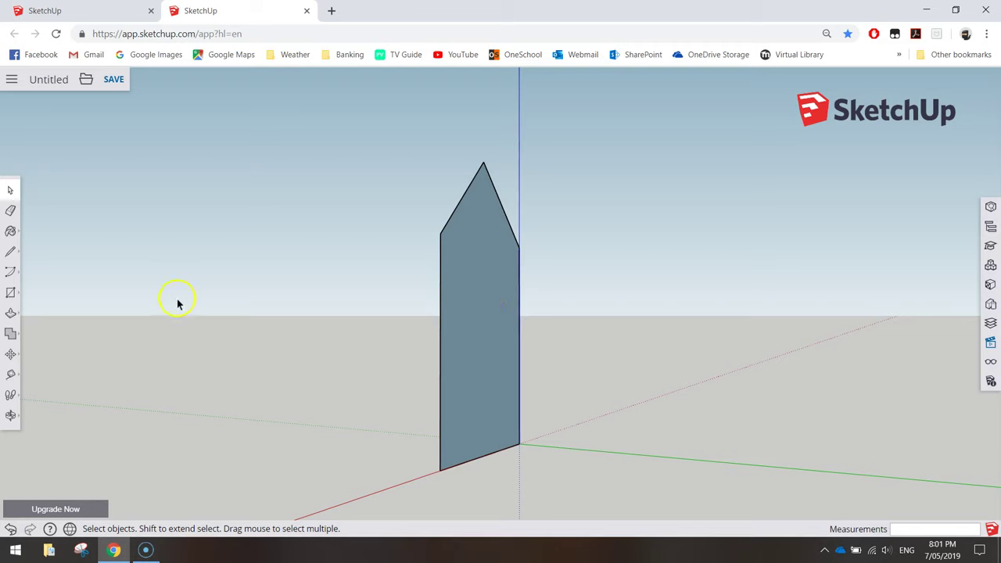
pyautogui.click(12, 313)
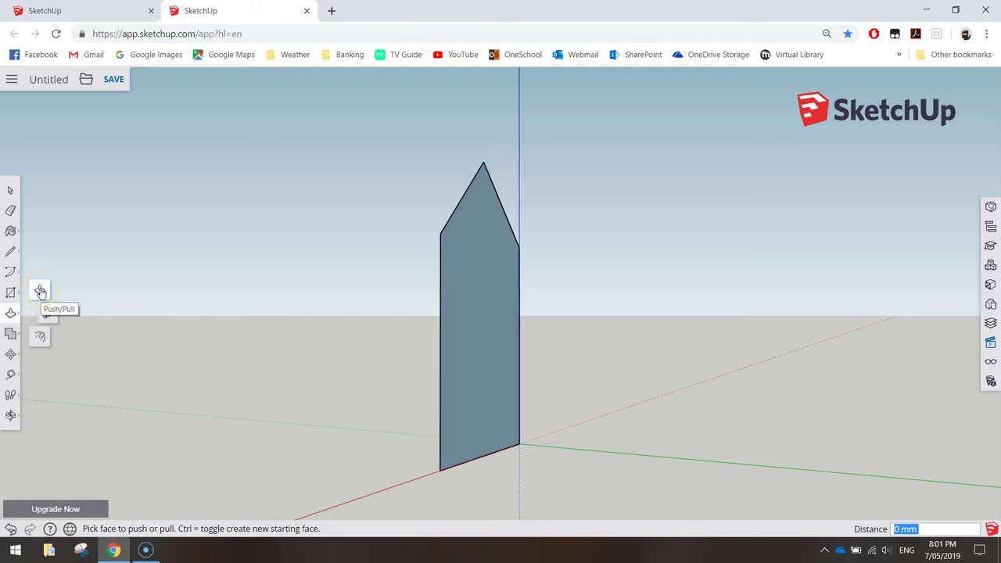
pyautogui.click(40, 290)
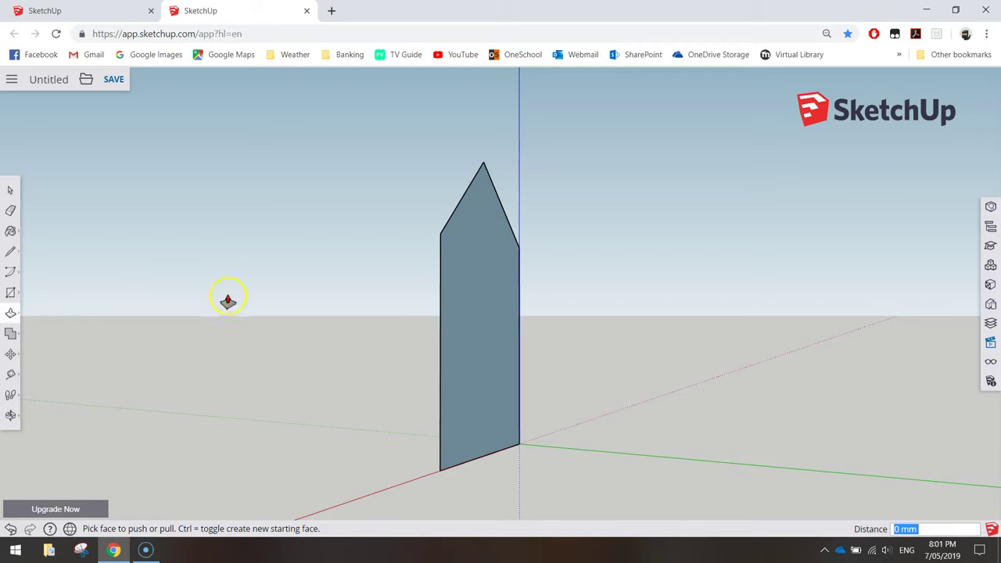
pyautogui.click(471, 271)
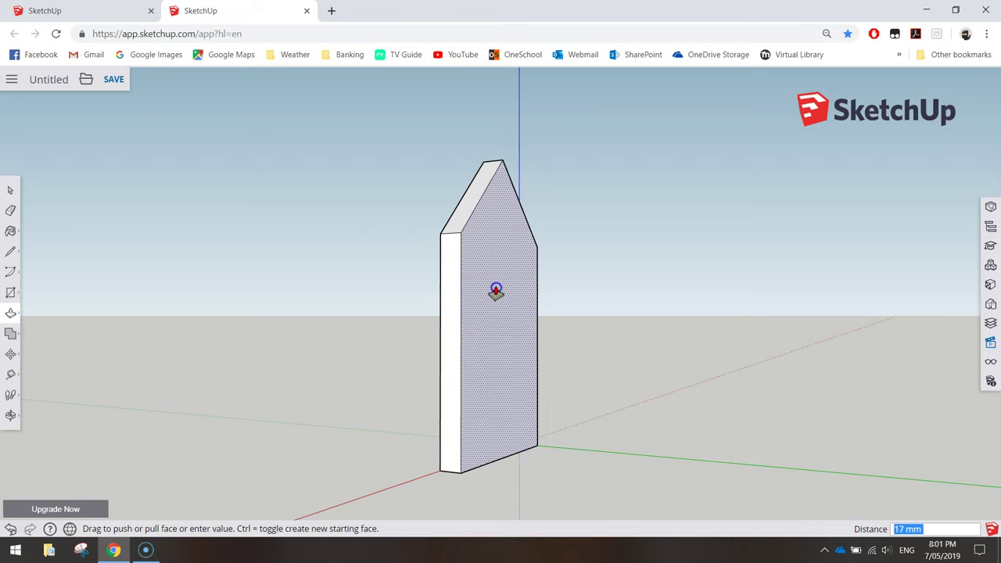
pyautogui.click(500, 290)
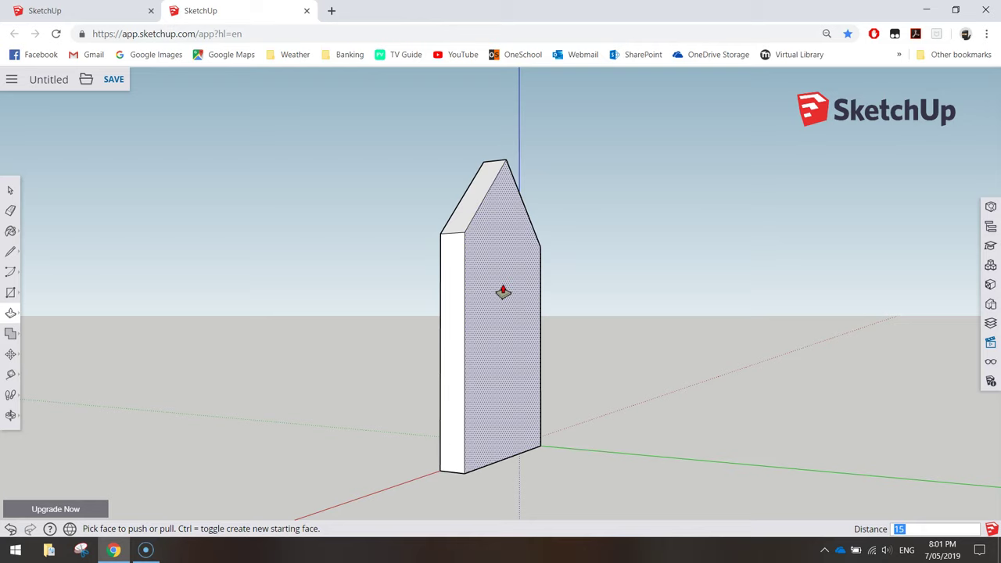
pyautogui.click(500, 291)
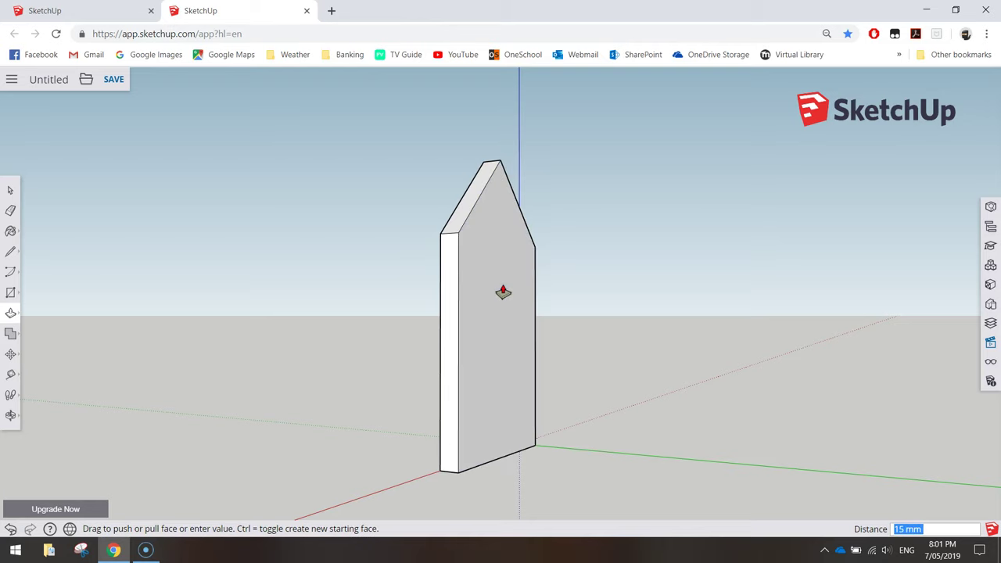
pyautogui.click(489, 273)
pyautogui.click(449, 247)
pyautogui.click(10, 189)
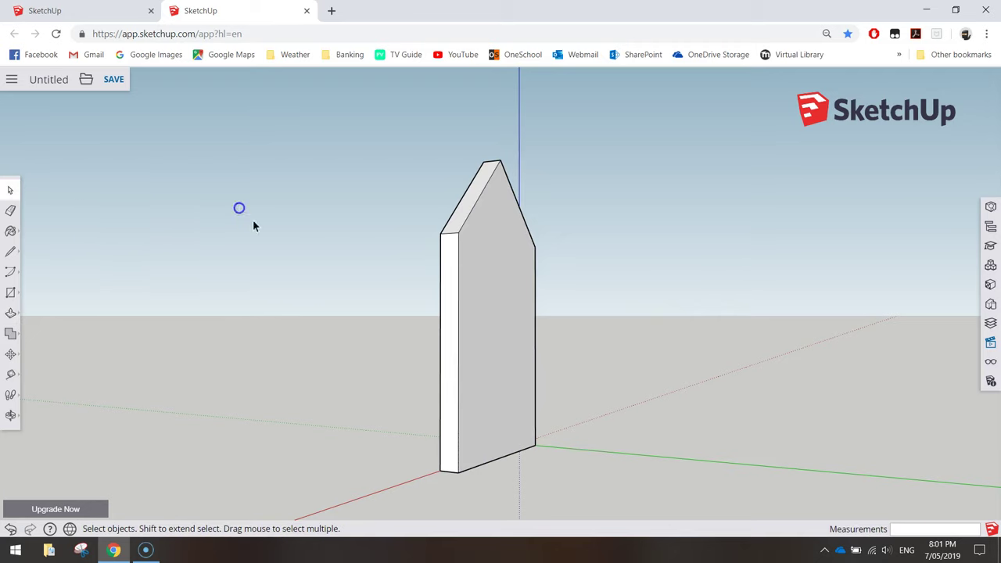
# Make the whole gabled panel a component with the definition name "Front", then clear the selection
pyautogui.moveTo(299, 290)
pyautogui.mouseDown(button='middle')
pyautogui.moveTo(790, 270)
pyautogui.moveTo(237, 266)
pyautogui.moveTo(281, 283)
pyautogui.mouseUp(button='middle')
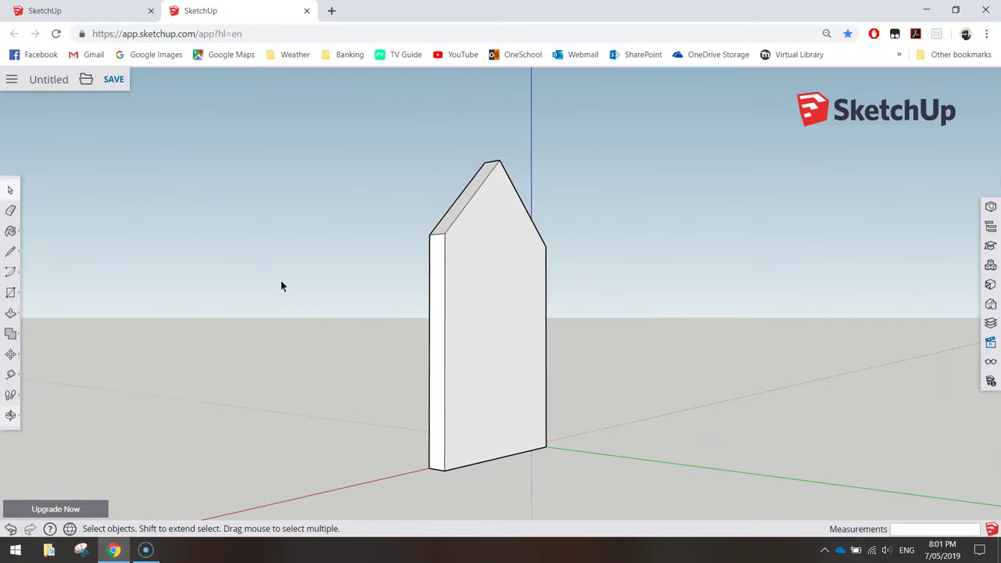
pyautogui.tripleClick(487, 285)
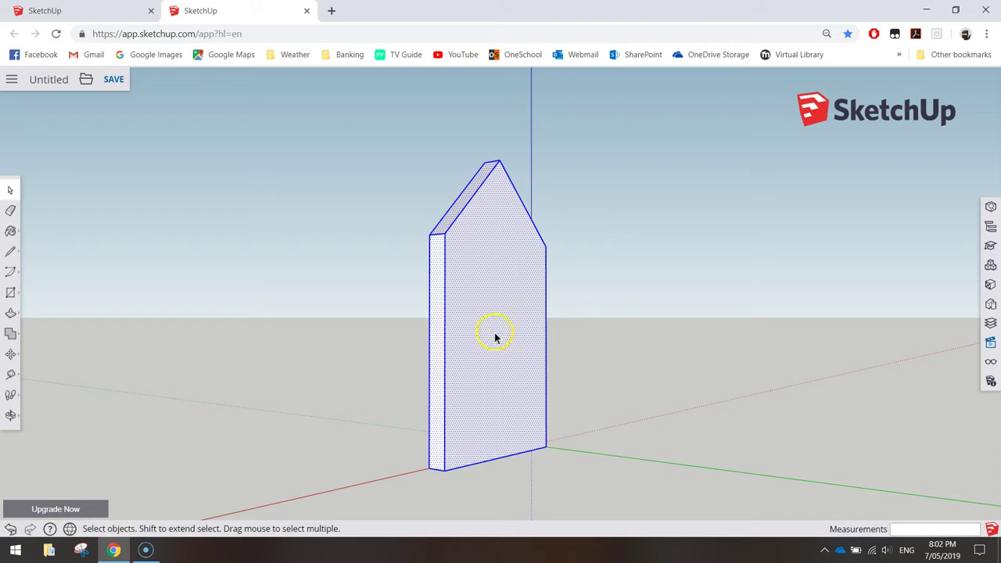
pyautogui.rightClick(482, 263)
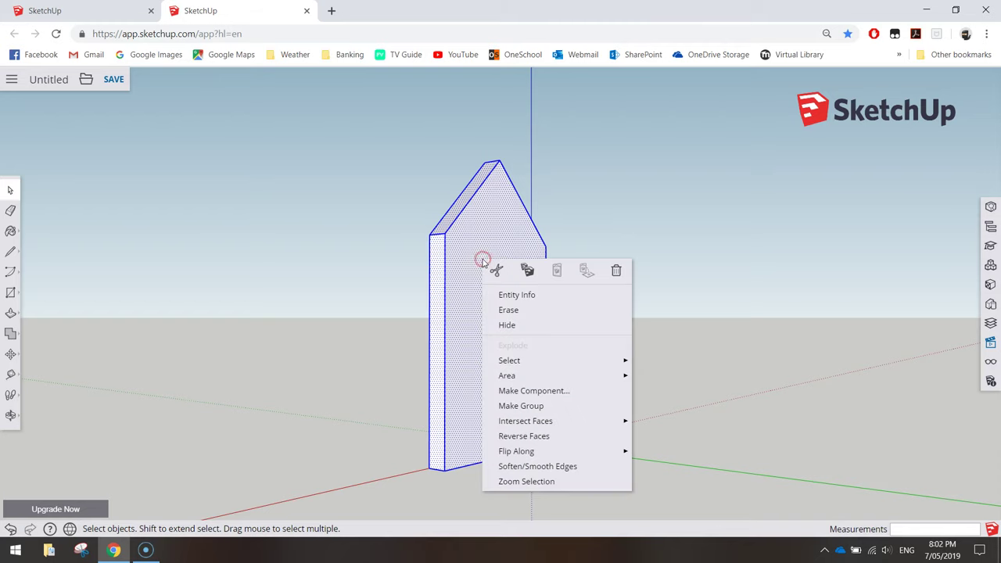
pyautogui.click(538, 391)
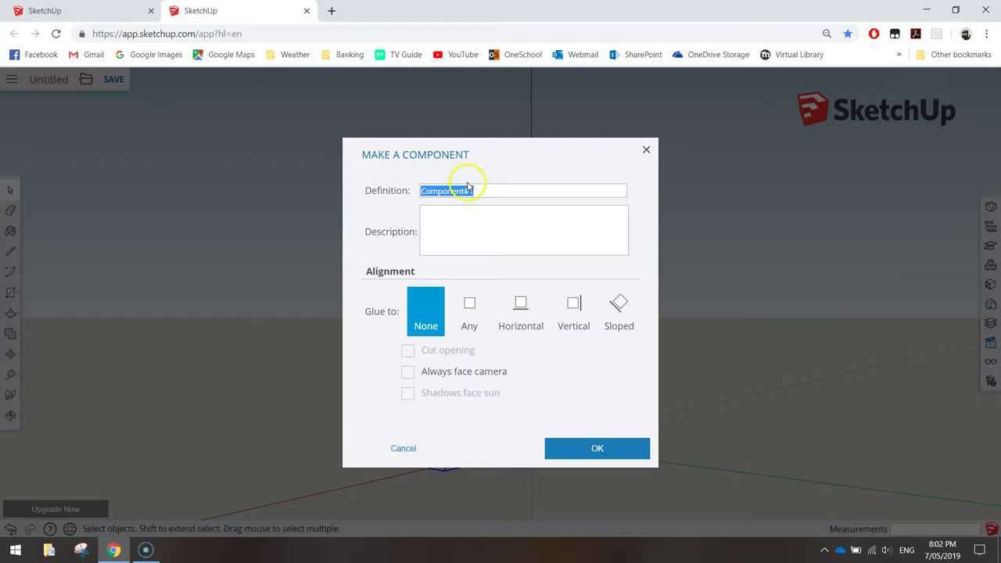
pyautogui.write('Front')
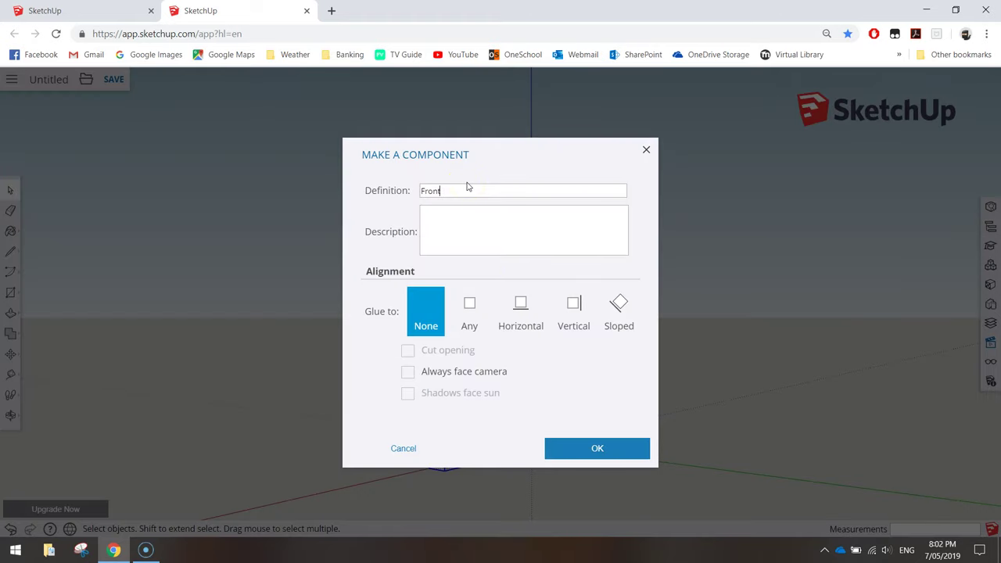
pyautogui.click(599, 450)
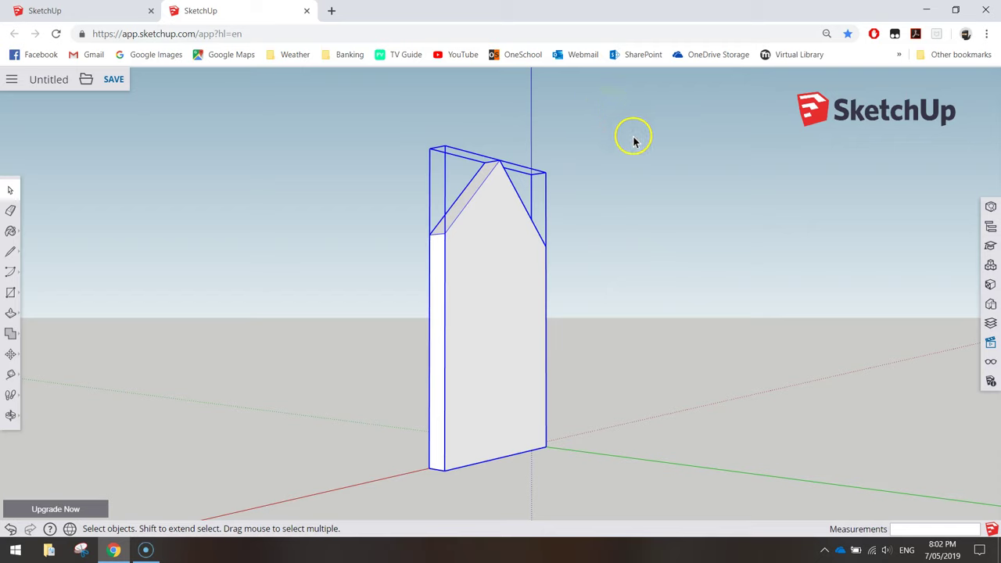
pyautogui.click(652, 180)
pyautogui.click(653, 168)
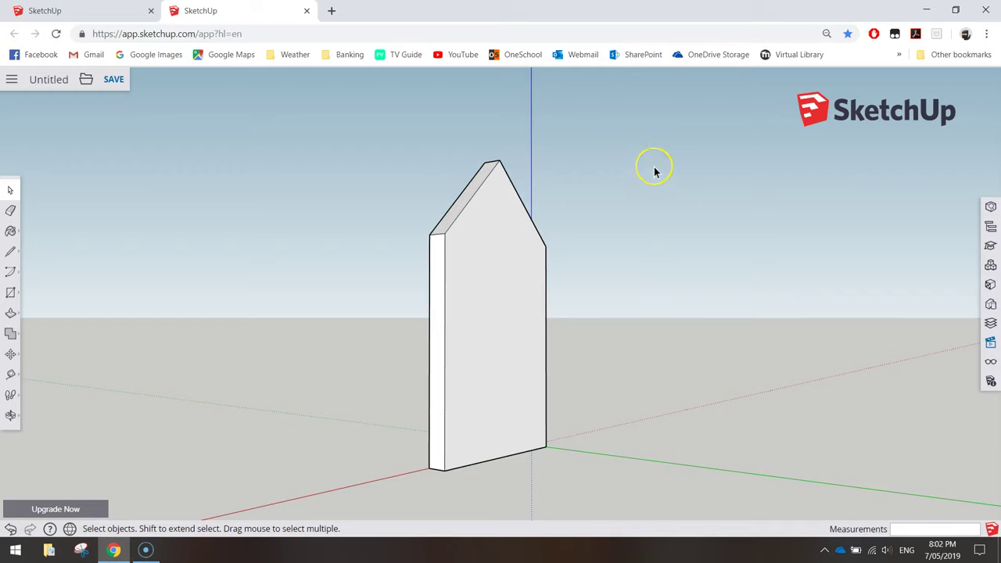
pyautogui.click(657, 205)
# From the back view, draw a 167 x 15 mm upright rectangle on the Front panel's back face, starting at the bottom corner by the origin
pyautogui.click(990, 345)
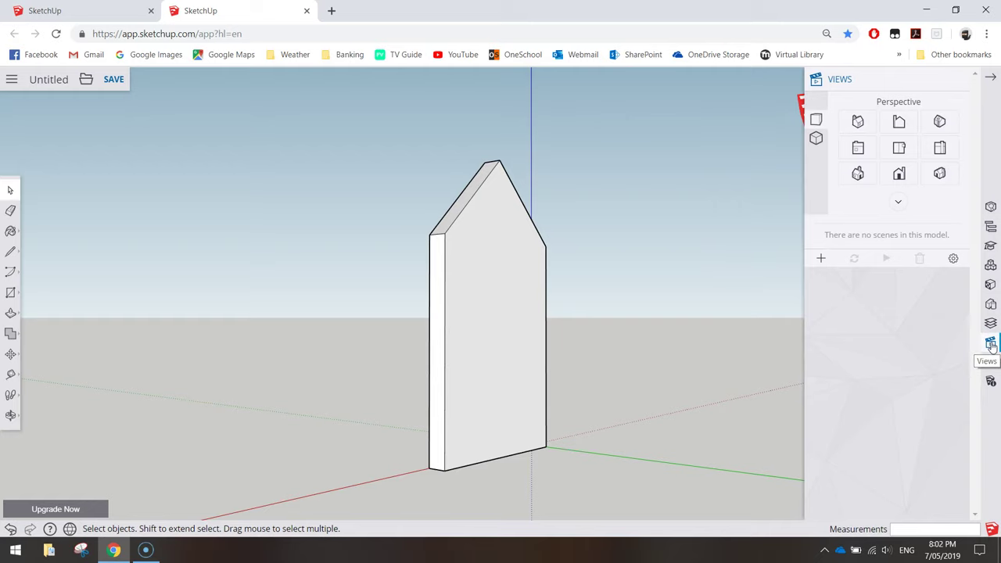
pyautogui.click(900, 175)
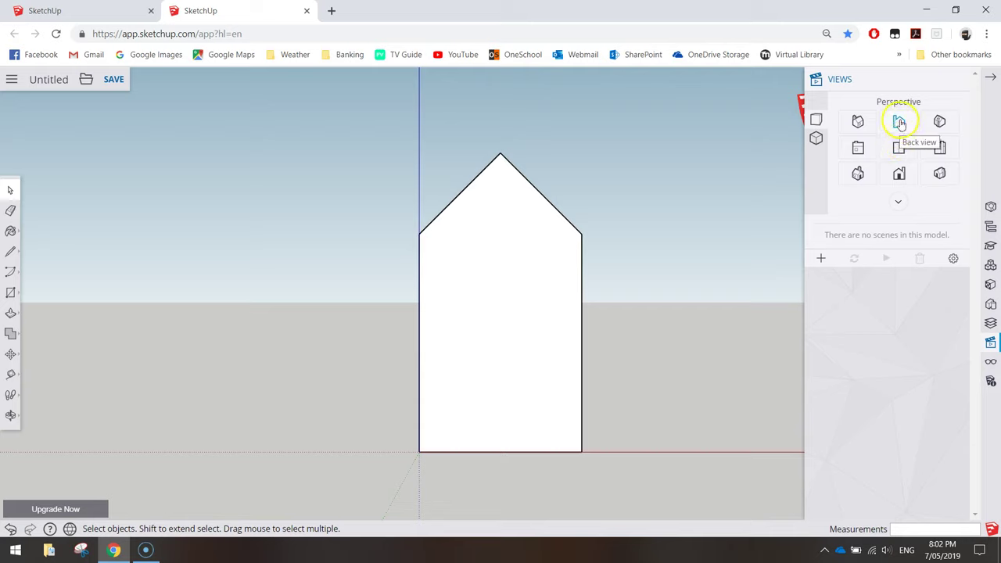
pyautogui.click(898, 123)
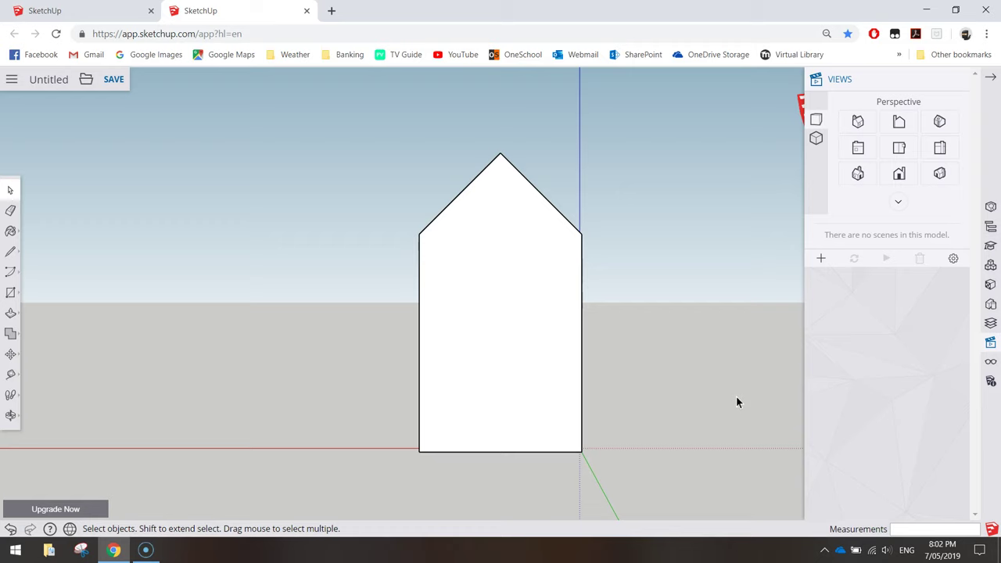
pyautogui.click(9, 293)
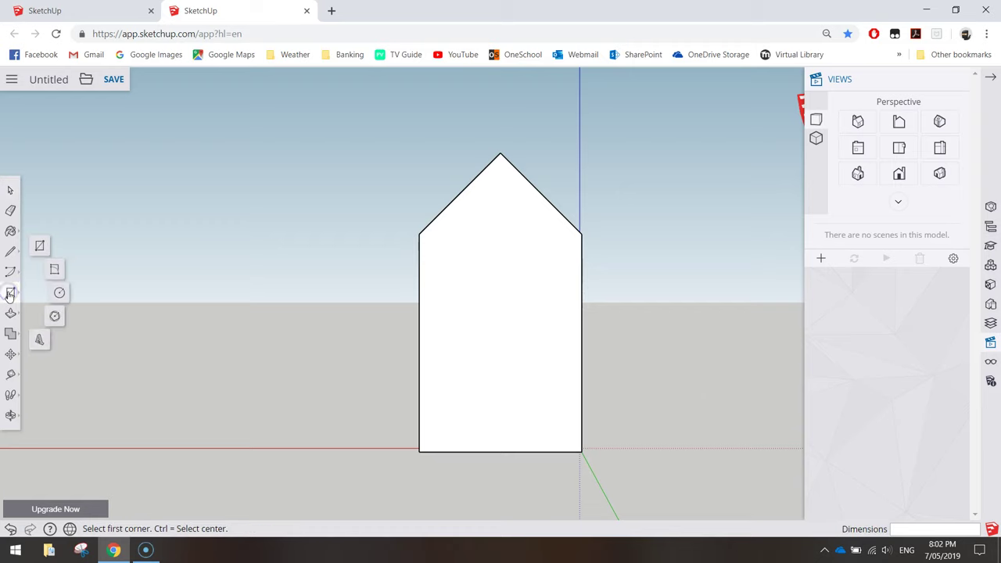
pyautogui.click(38, 244)
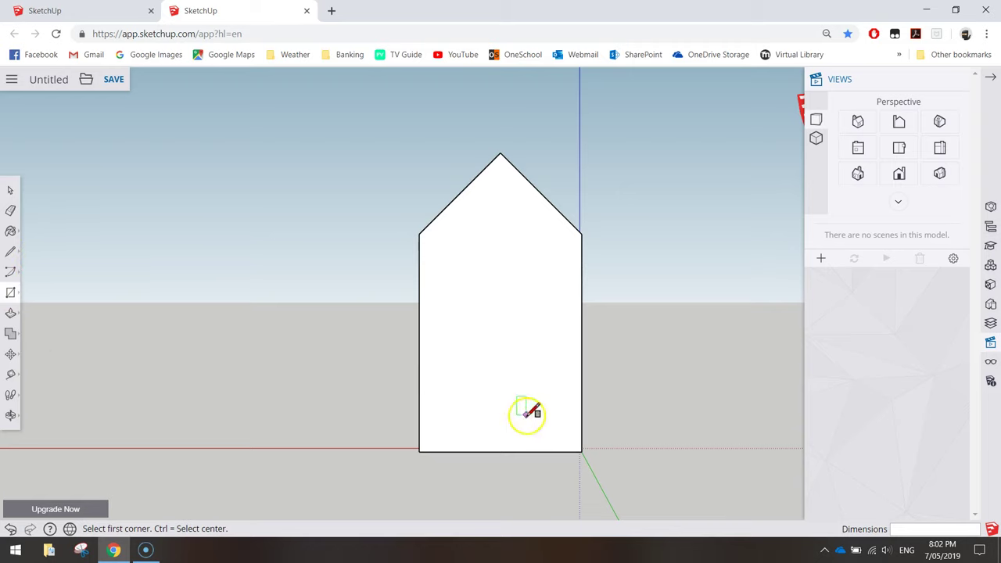
pyautogui.moveTo(581, 451); pyautogui.dragTo(501, 268)
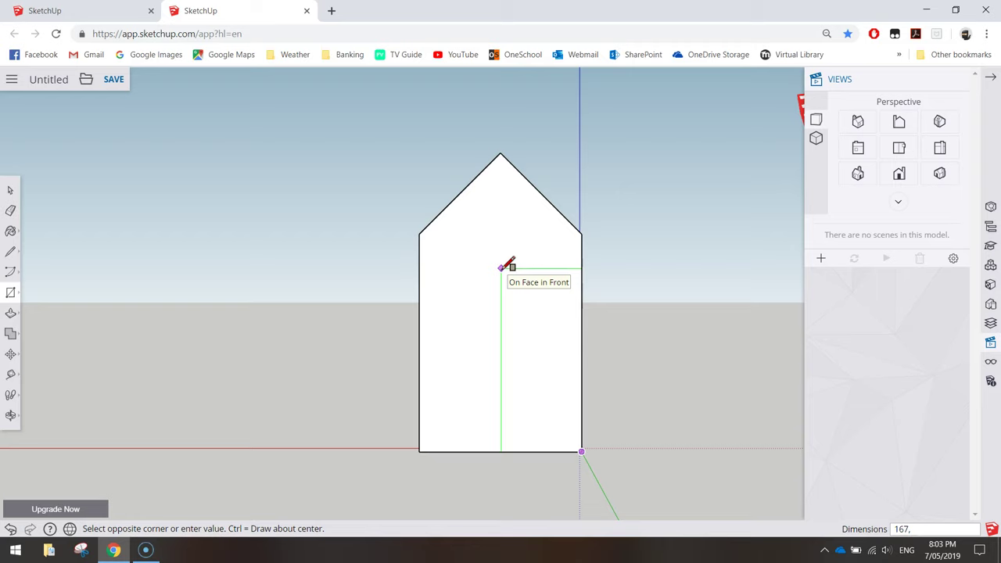
pyautogui.press('Return')
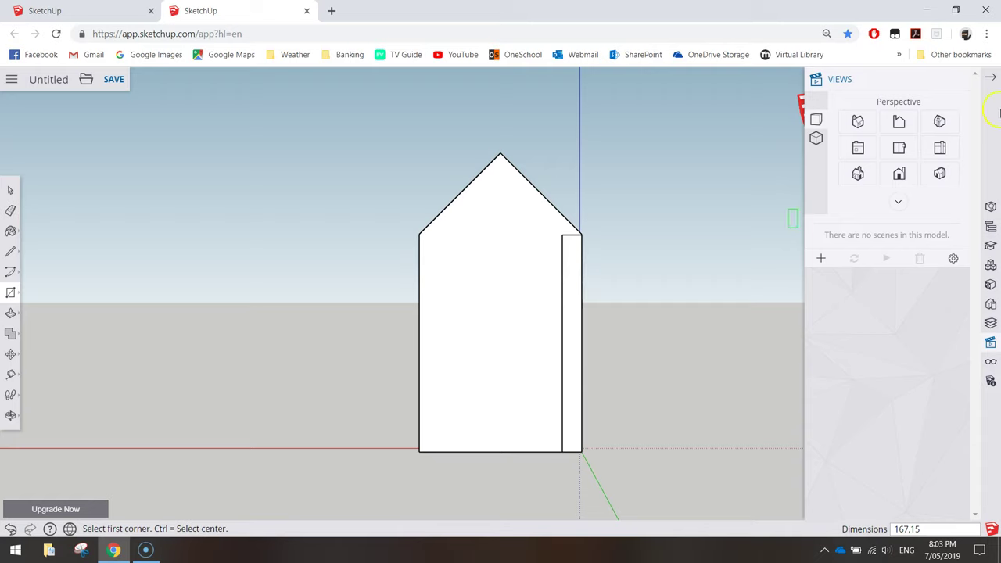
pyautogui.click(990, 76)
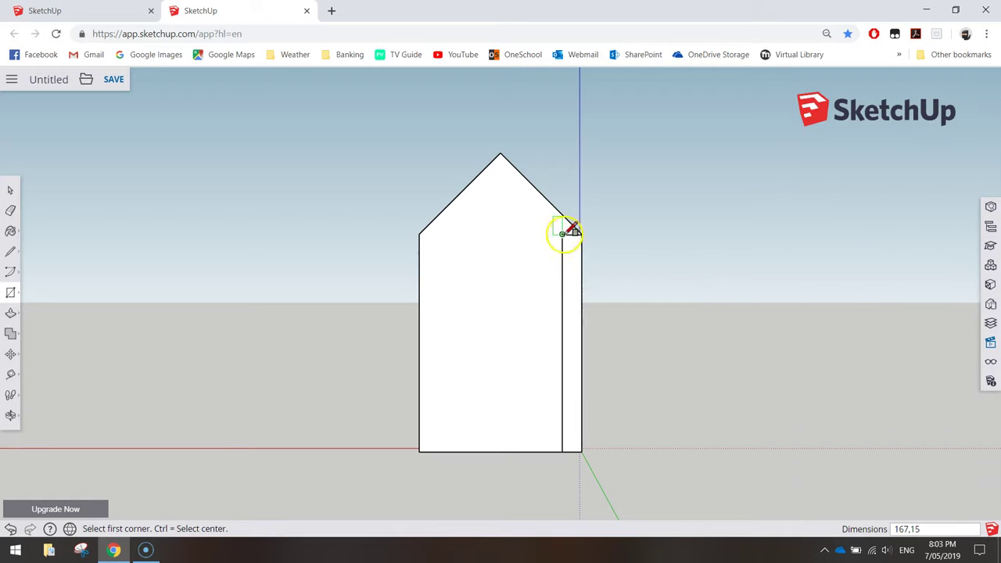
# Push/Pull the narrow rectangle on the Front panel's back 100 mm outward to form a side wall
pyautogui.scroll(2, 574, 426)
pyautogui.scroll(-1, 570, 431)
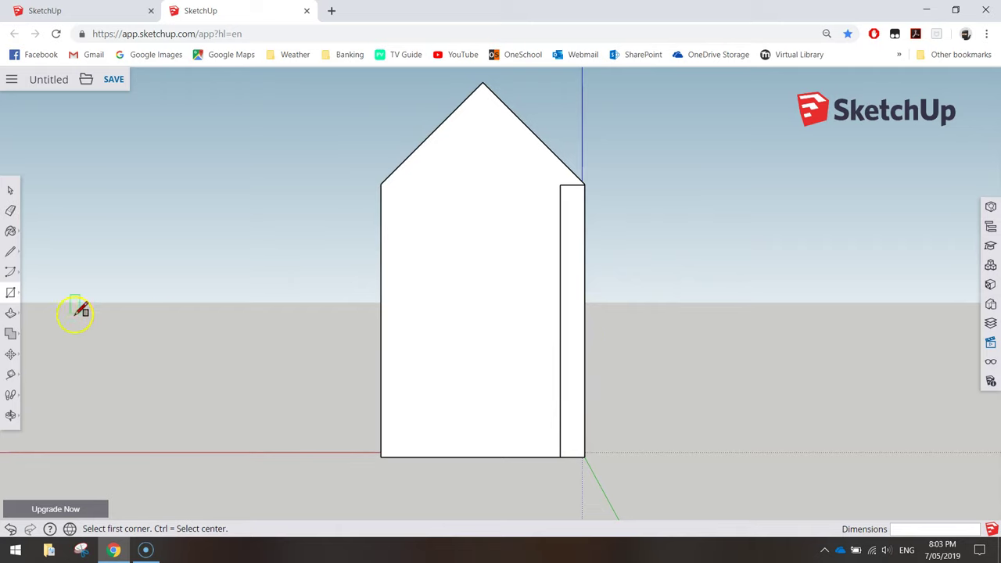
pyautogui.click(10, 313)
pyautogui.press('o')
pyautogui.moveTo(672, 315); pyautogui.dragTo(607, 312)
pyautogui.moveTo(607, 311); pyautogui.dragTo(411, 322, button='middle')
pyautogui.click(534, 238)
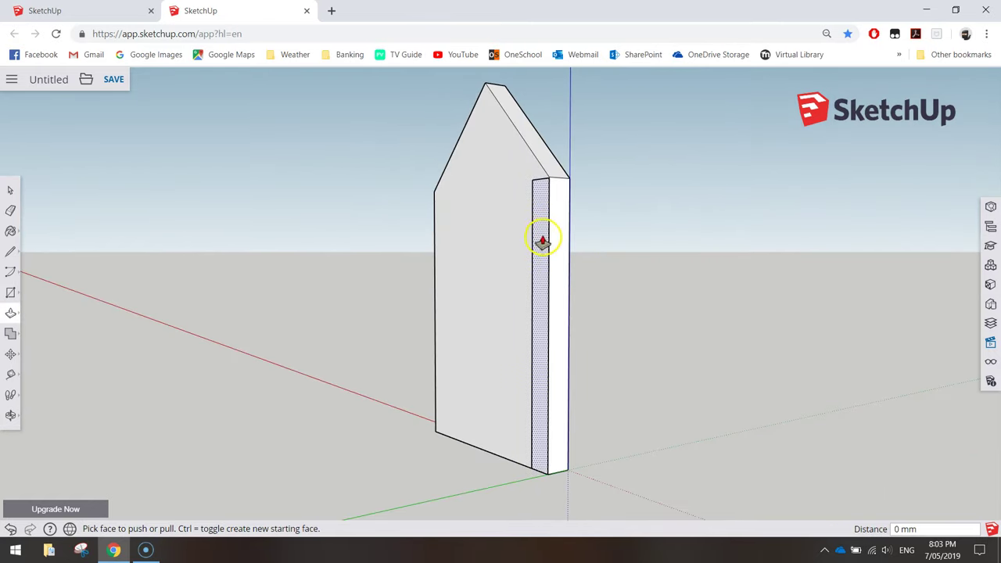
pyautogui.click(542, 241)
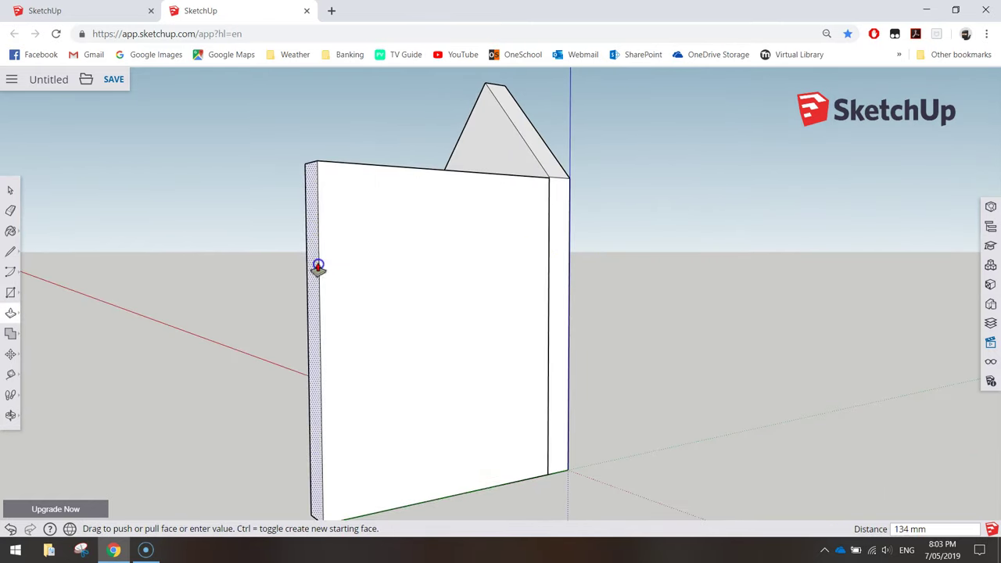
pyautogui.click(306, 269)
pyautogui.write('100')
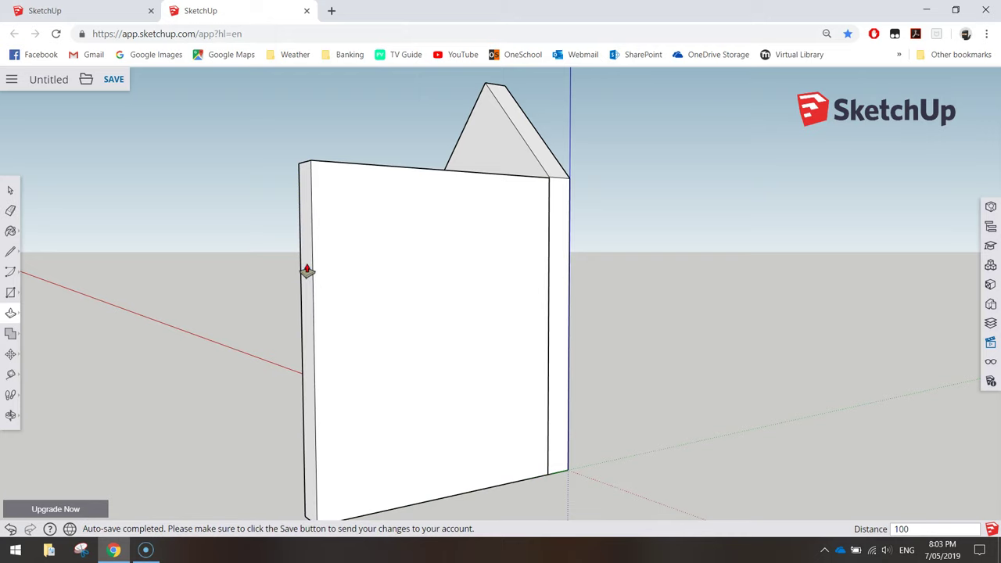
pyautogui.press('Return')
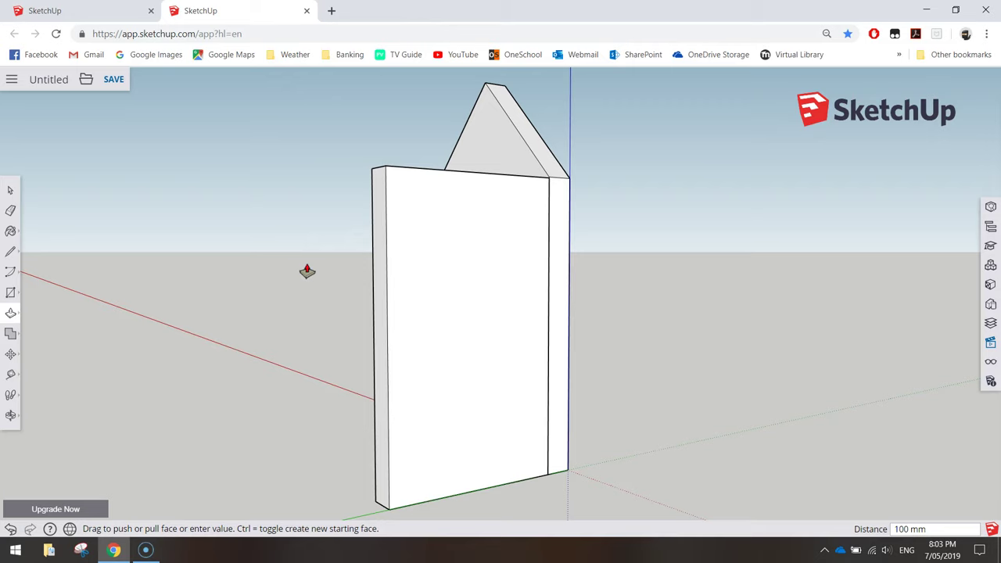
# Select the entire side wall solid and make it a component with the definition name "Side 1"
pyautogui.click(10, 191)
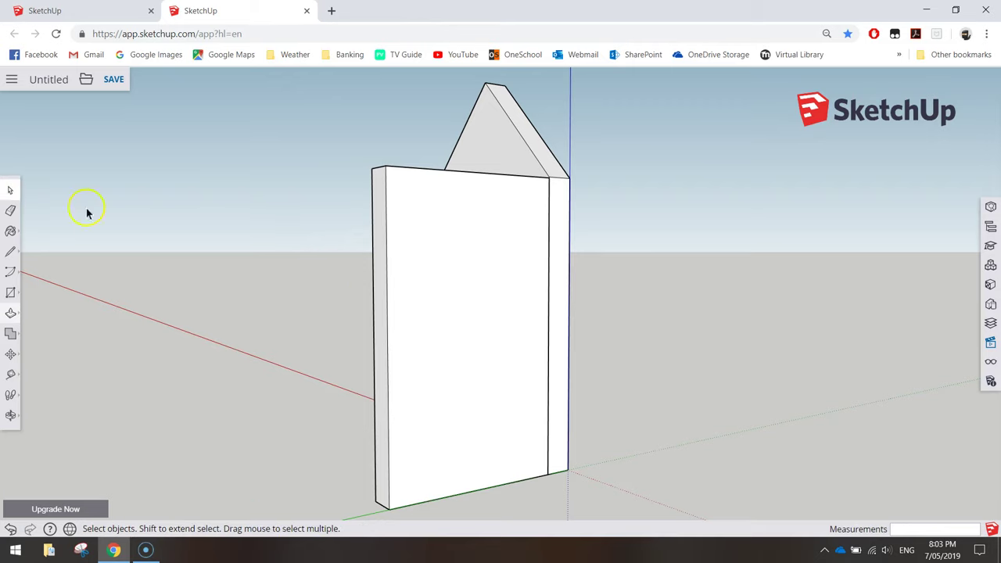
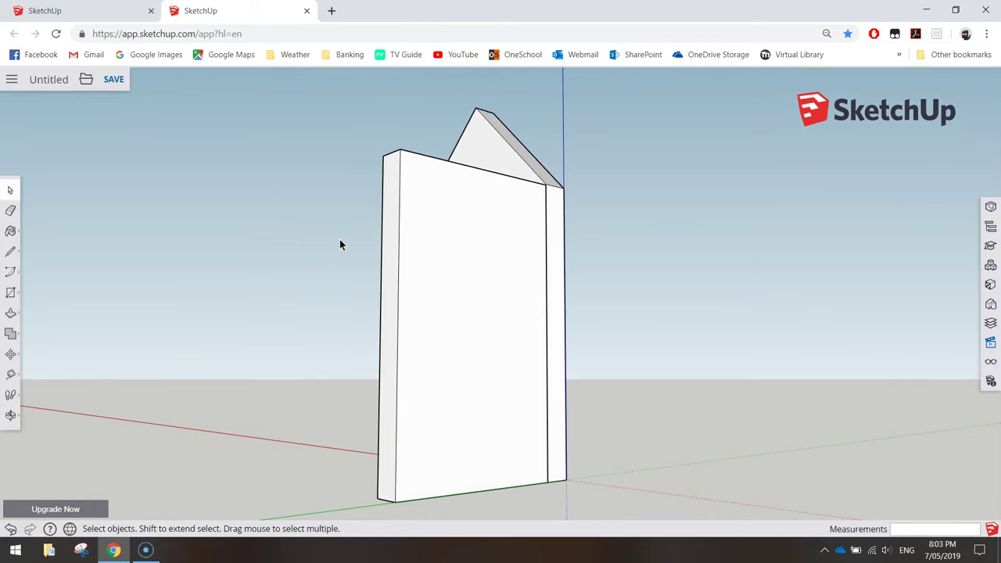
pyautogui.moveTo(534, 297); pyautogui.dragTo(454, 406, button='middle')
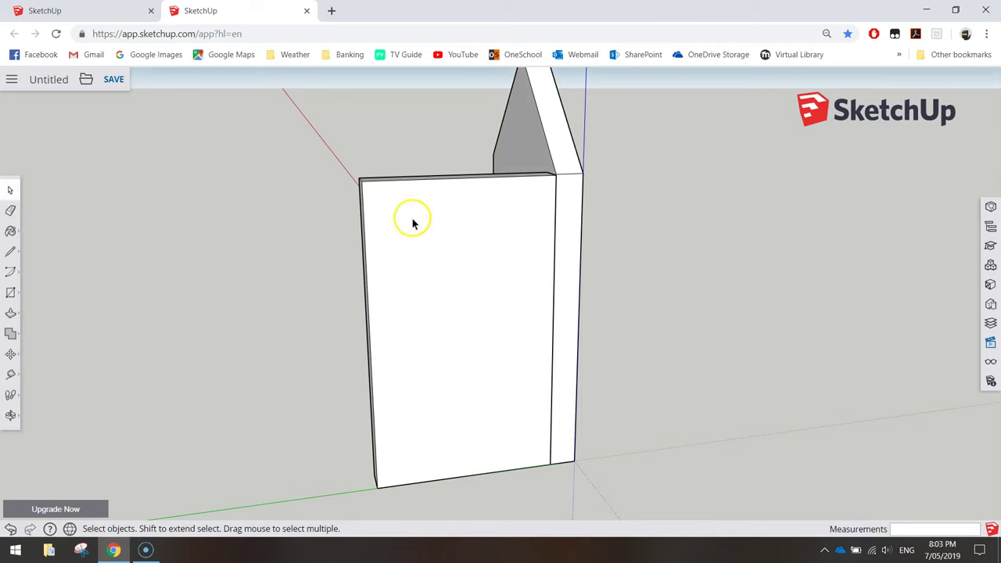
pyautogui.click(423, 242)
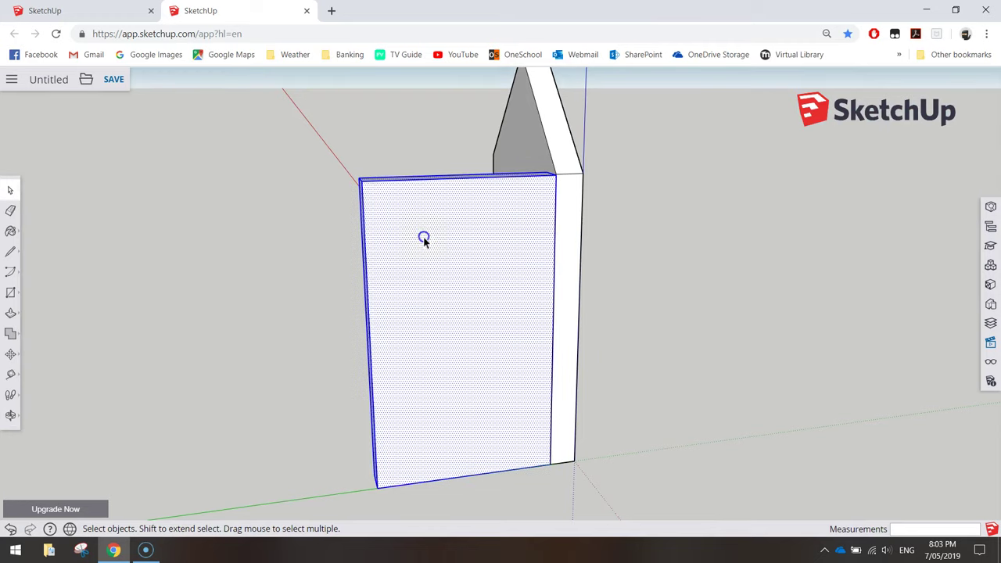
pyautogui.moveTo(374, 335); pyautogui.dragTo(451, 363, button='middle')
pyautogui.click(461, 315)
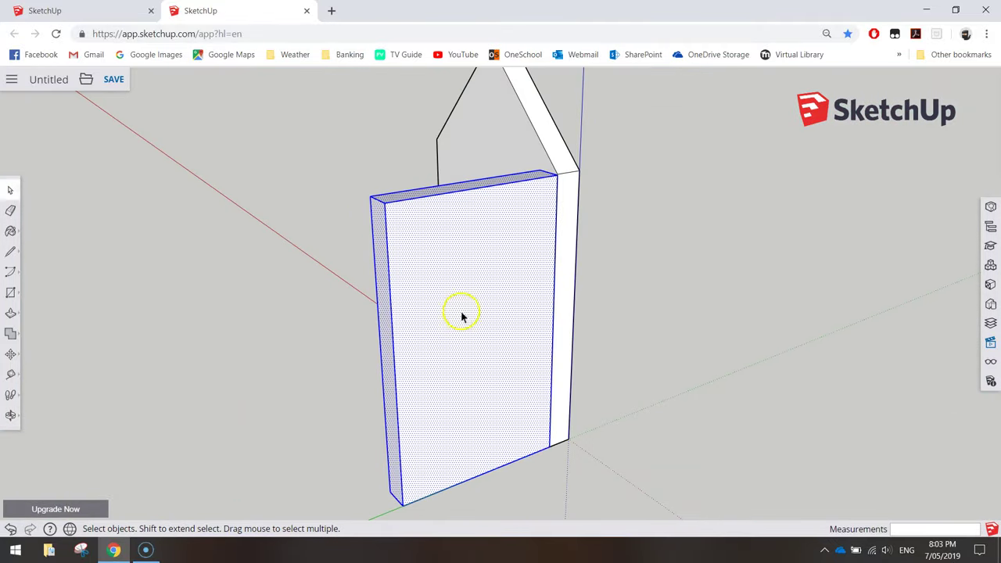
pyautogui.rightClick(449, 246)
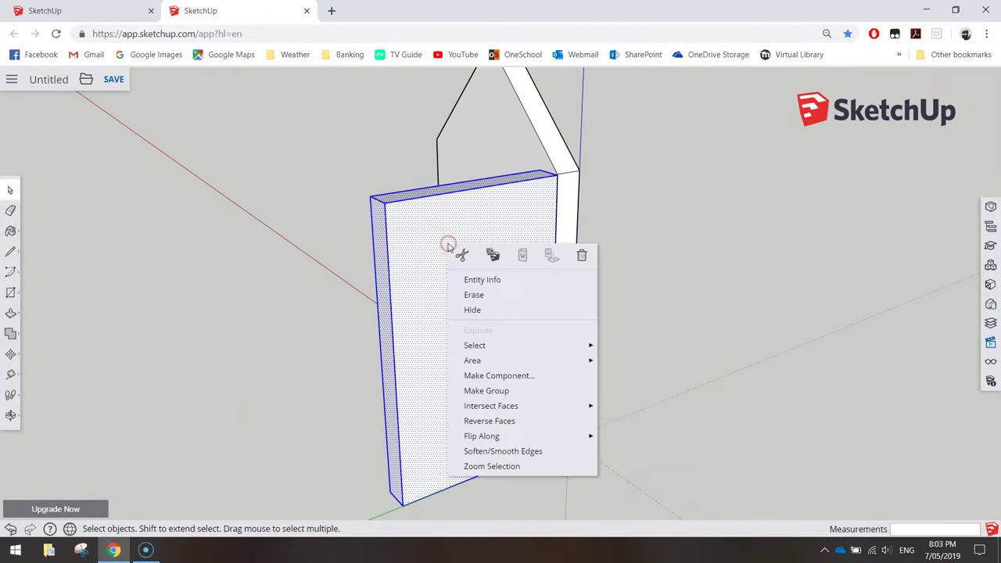
pyautogui.click(489, 376)
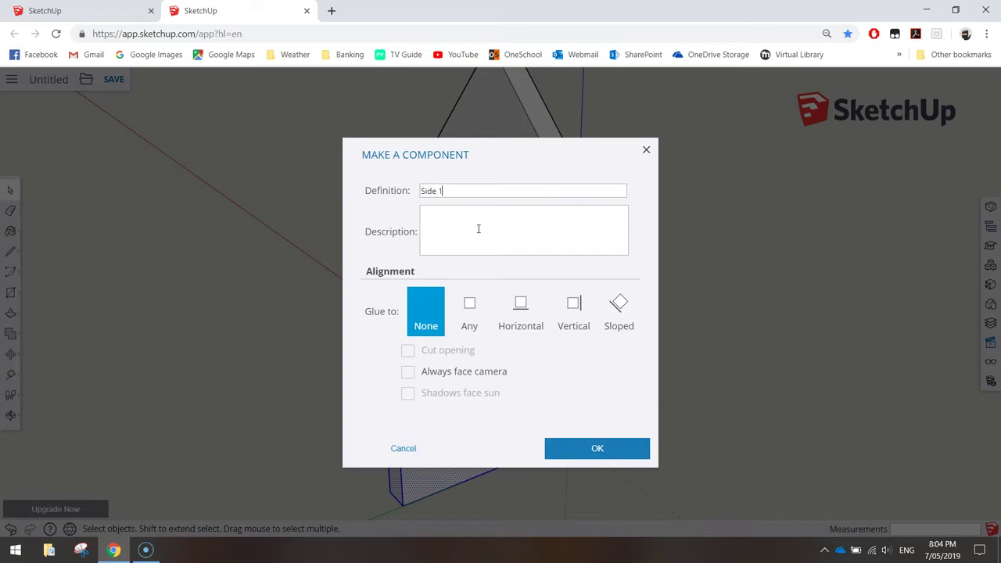
pyautogui.click(597, 450)
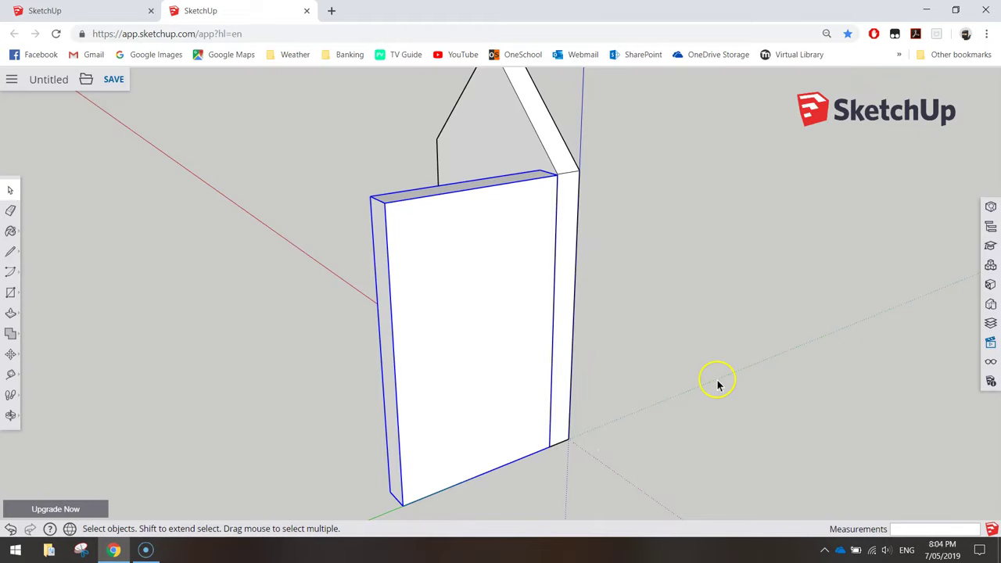
# Viewed from below, copy the Side 1 wall 110 mm across to sit flush with the Front panel's opposite side edge
pyautogui.moveTo(508, 386); pyautogui.dragTo(719, 362, button='middle')
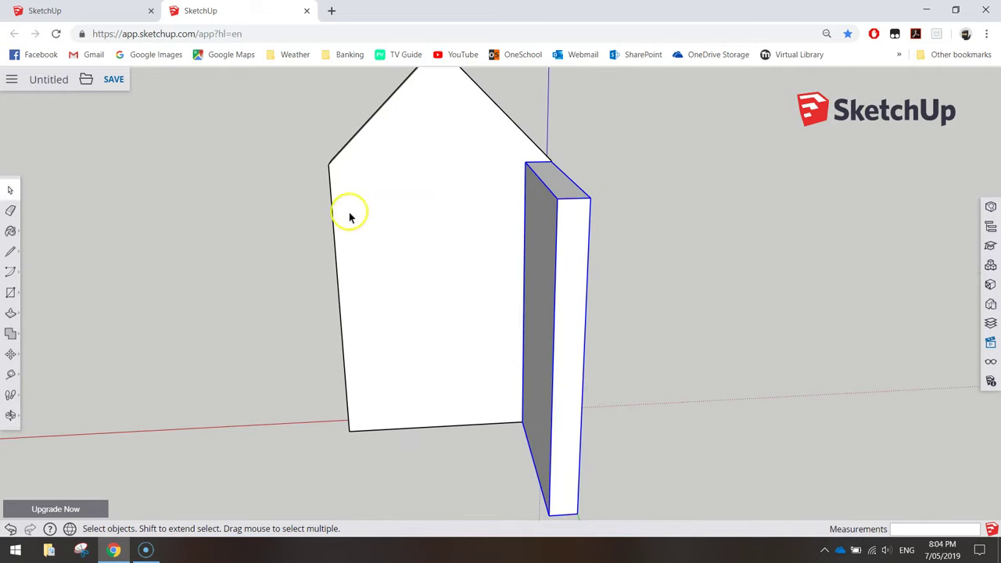
pyautogui.moveTo(539, 452); pyautogui.dragTo(511, 263, button='middle')
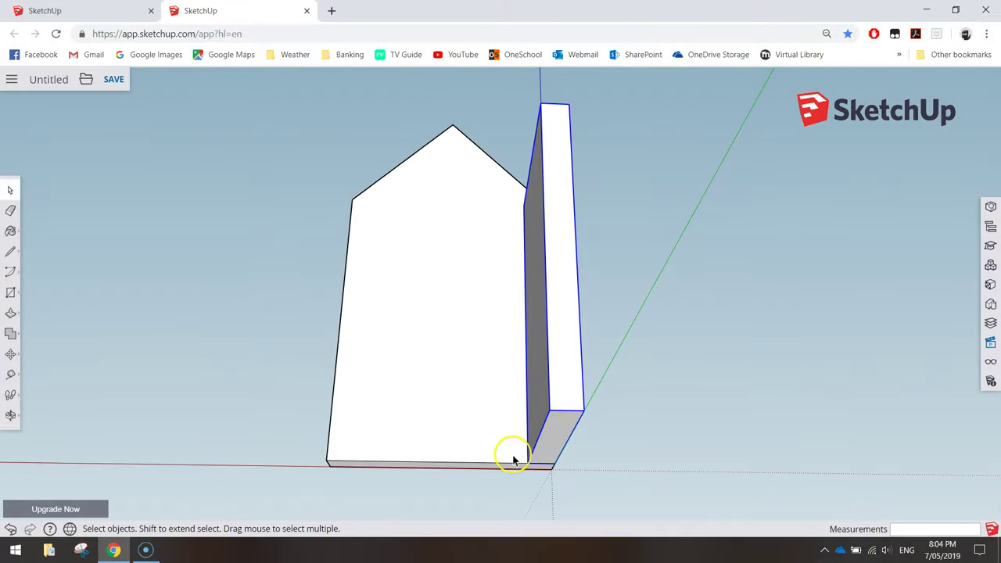
pyautogui.moveTo(505, 485); pyautogui.dragTo(468, 135, button='middle')
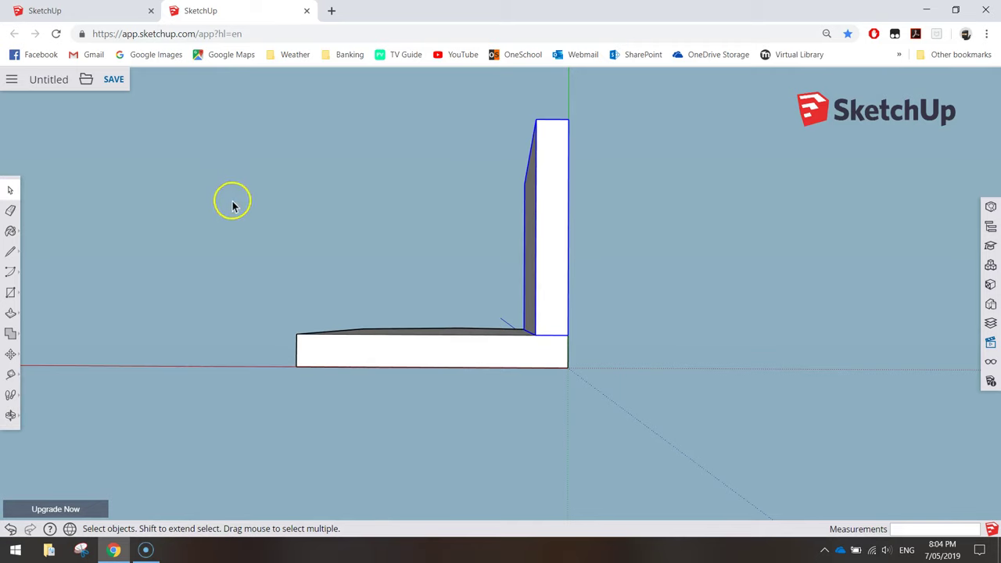
pyautogui.click(11, 357)
pyautogui.click(39, 331)
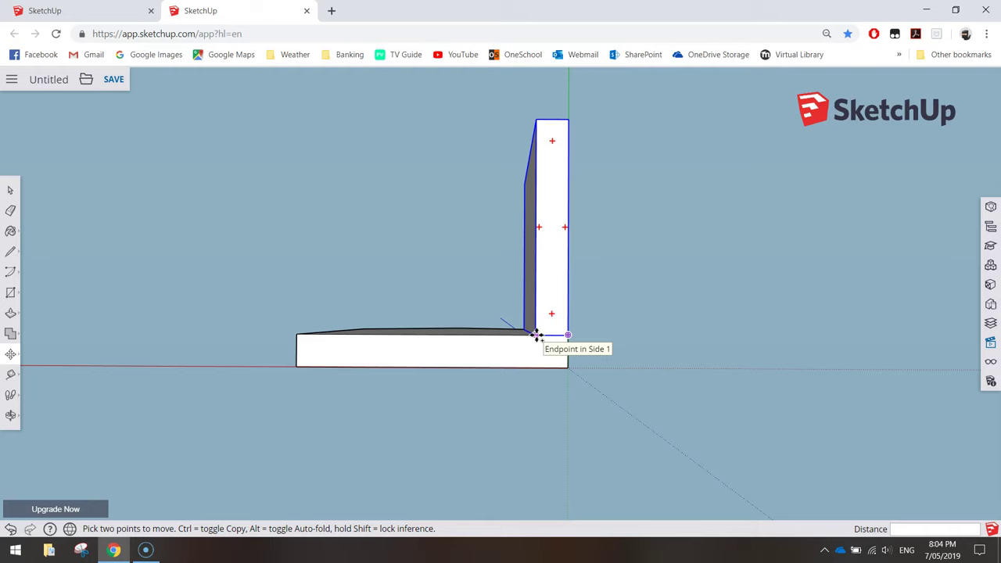
pyautogui.click(536, 334)
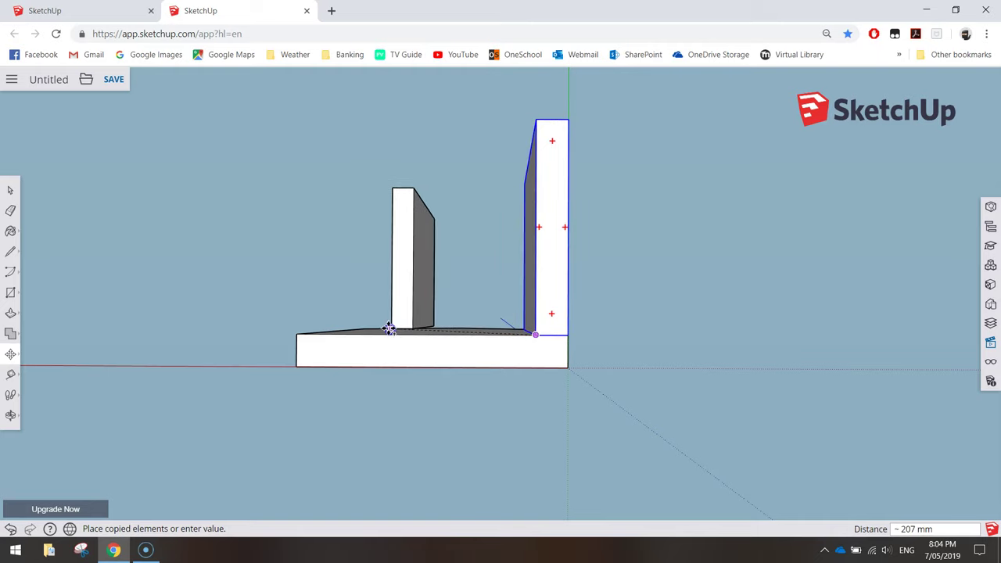
pyautogui.click(299, 335)
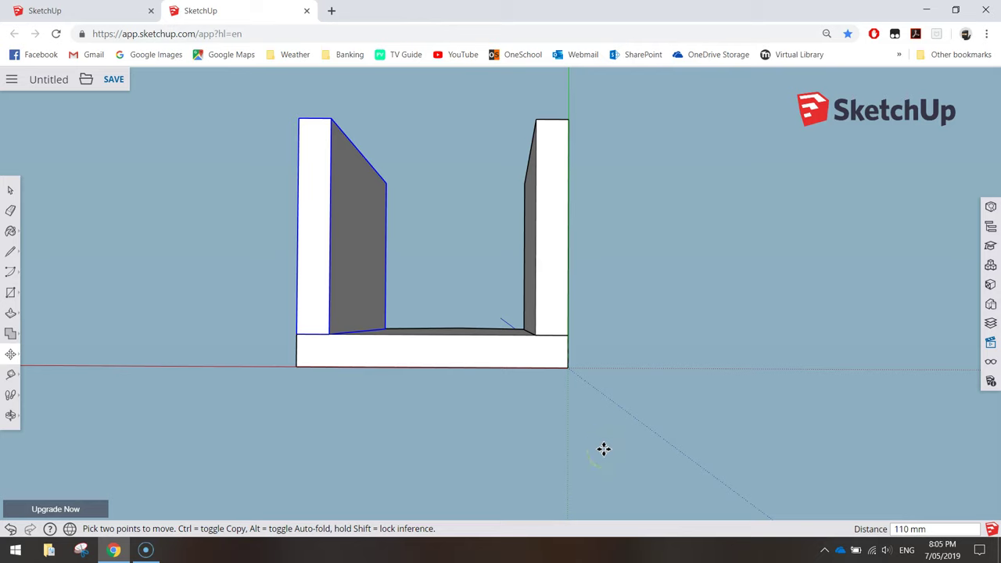
pyautogui.click(532, 423)
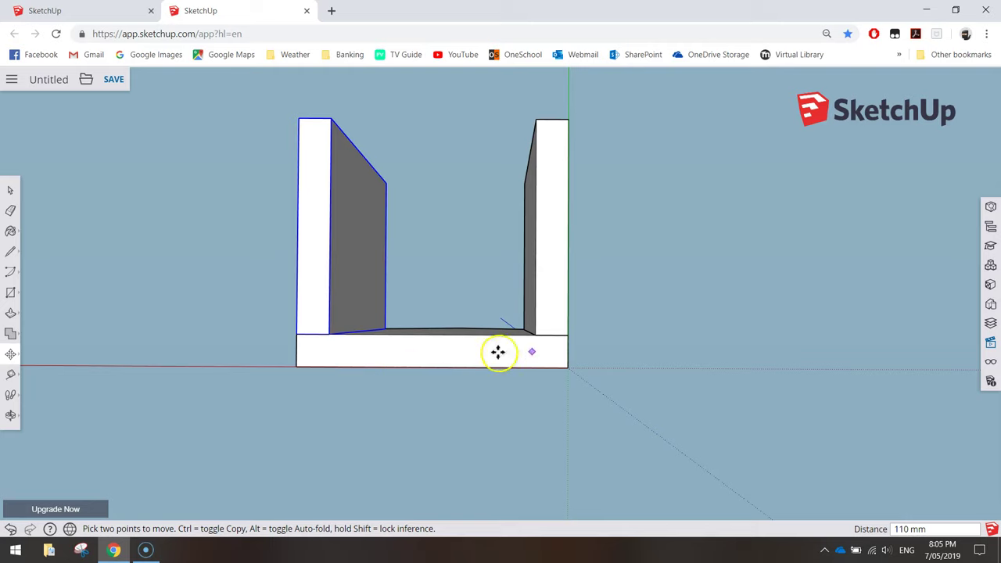
# Clear the selection on the copied side wall and return to a straight view of the model's underside
pyautogui.moveTo(451, 348); pyautogui.dragTo(438, 487, button='middle')
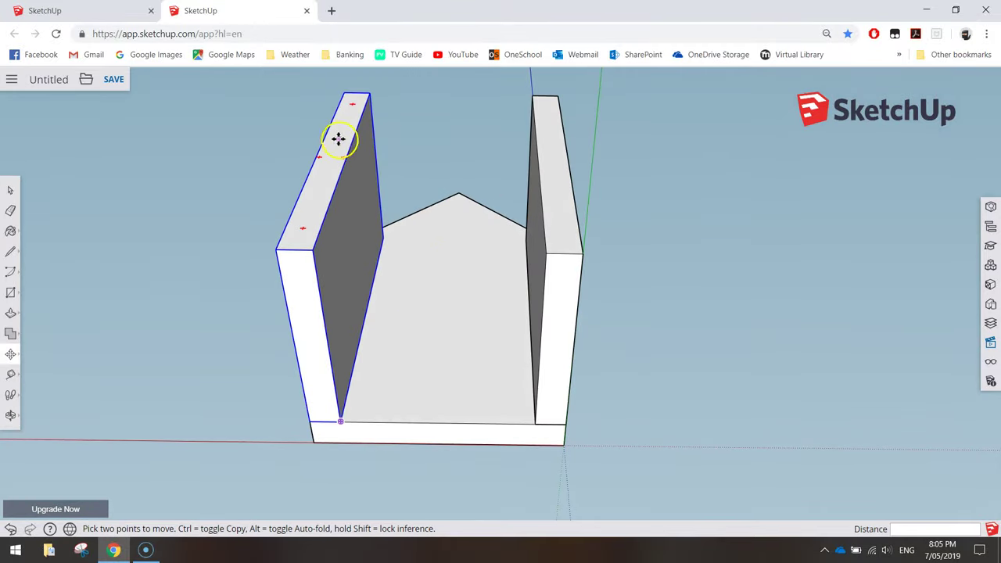
pyautogui.moveTo(461, 329); pyautogui.dragTo(521, 72, button='middle')
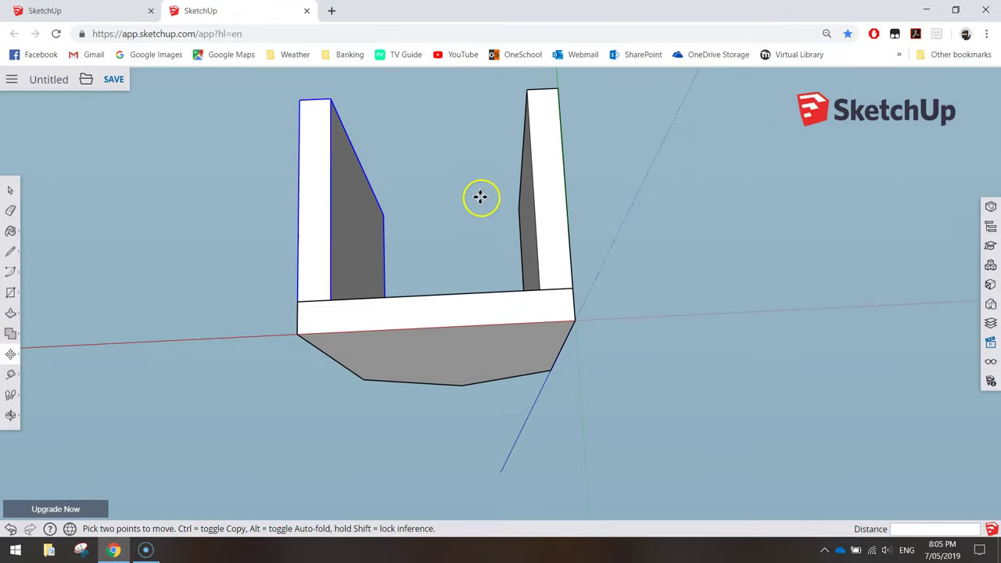
pyautogui.click(10, 191)
pyautogui.click(272, 207)
pyautogui.press('o')
pyautogui.moveTo(418, 222); pyautogui.dragTo(399, 268)
pyautogui.press('space')
pyautogui.click(154, 313)
# Copy the Front panel 100 mm along the green axis, flush with the rear ends of both side walls, as the back panel
pyautogui.click(10, 354)
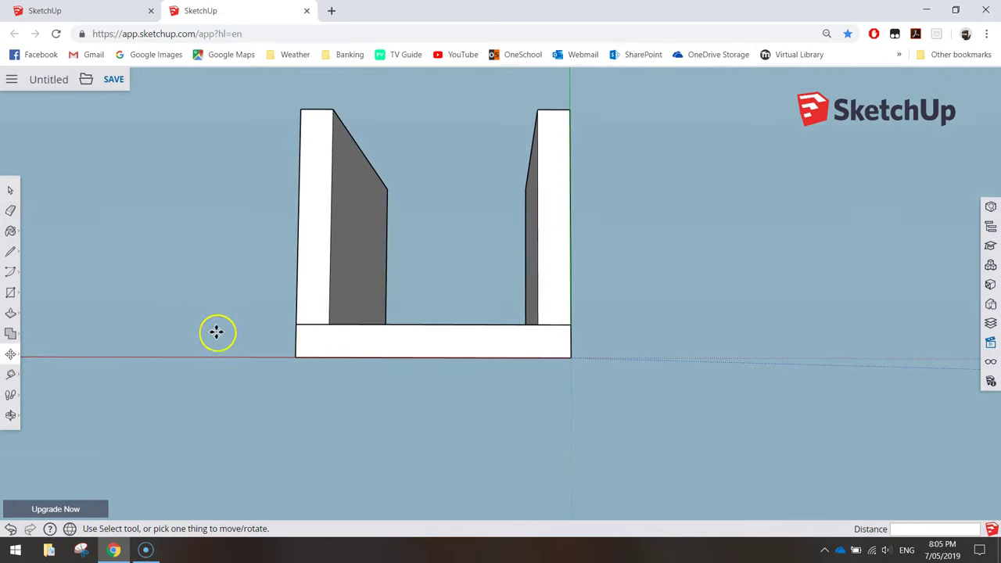
pyautogui.click(297, 356)
pyautogui.press('ctrl')
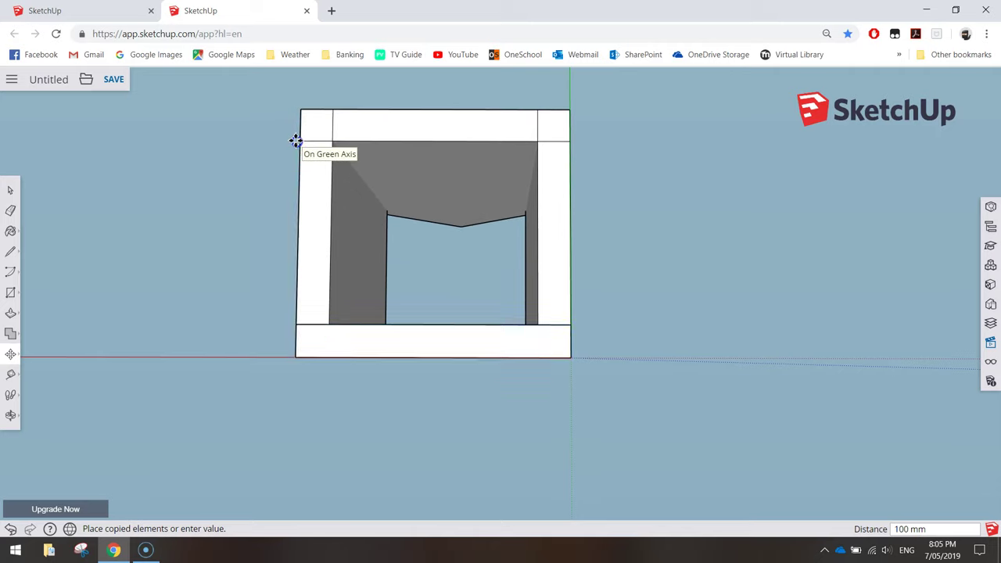
pyautogui.press('Escape')
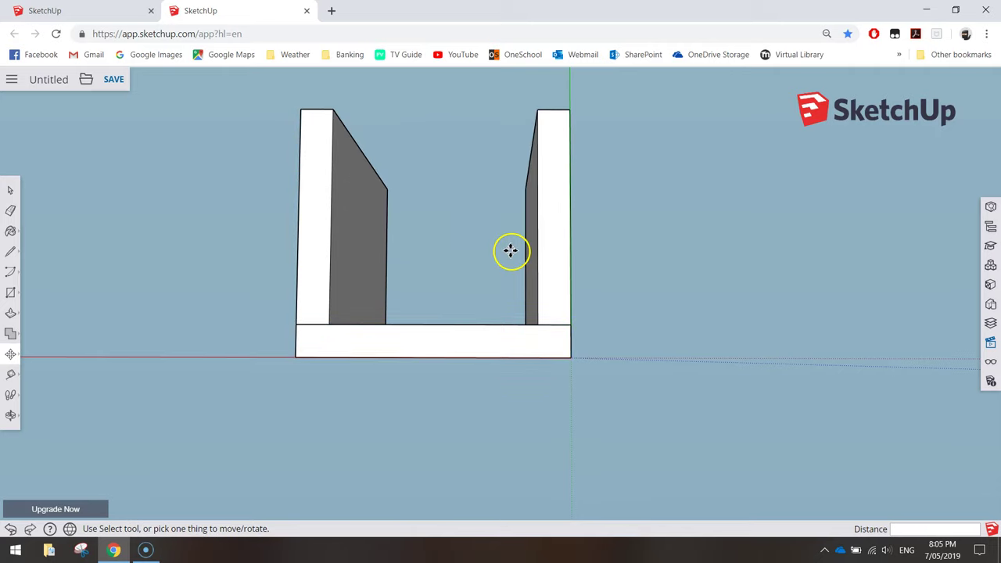
pyautogui.click(296, 324)
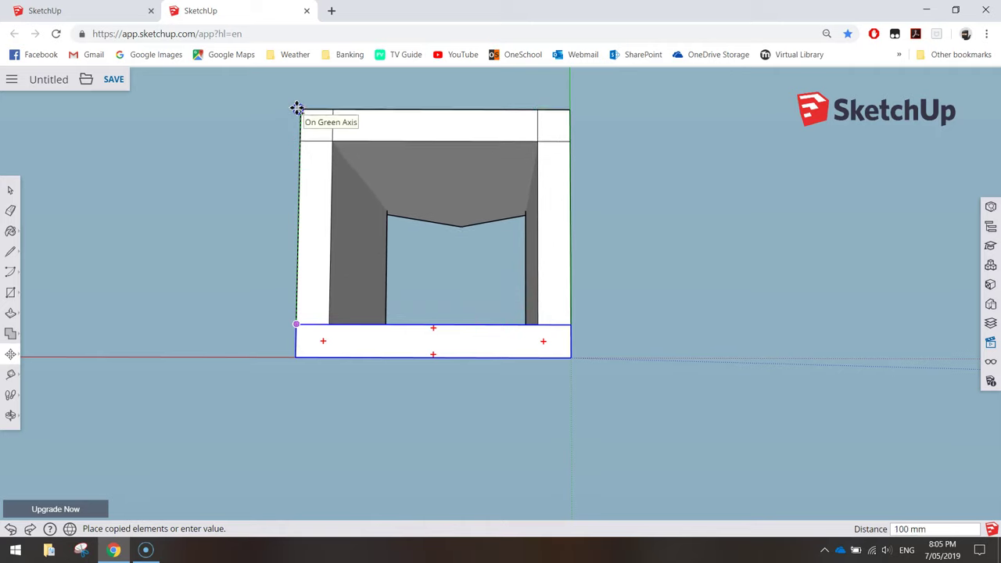
pyautogui.click(297, 109)
pyautogui.click(734, 278)
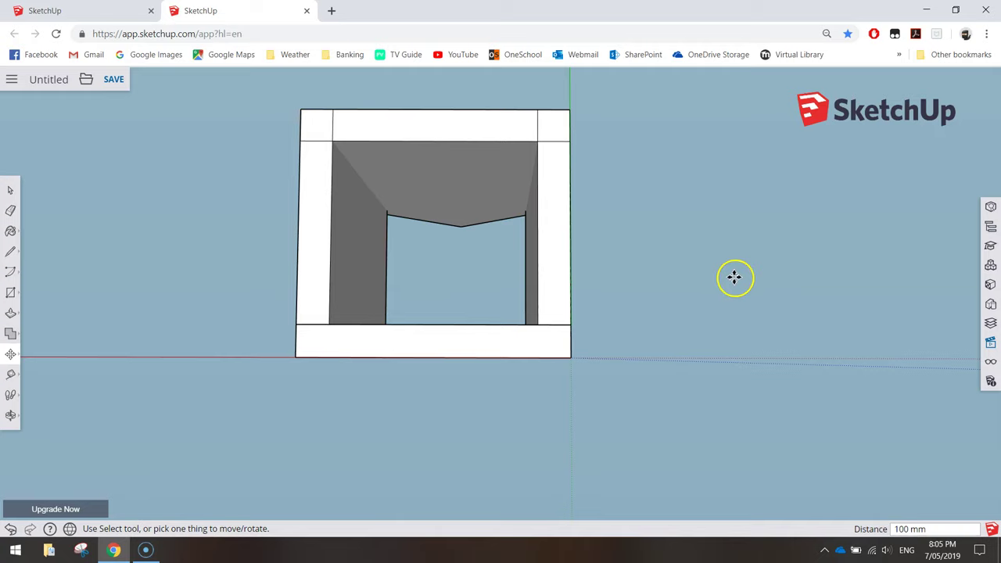
# Draw a 125 x 115 mm rectangle across the bird house's underside, from a back panel corner to the opposite front corner
pyautogui.moveTo(579, 219); pyautogui.dragTo(169, 279, button='middle')
pyautogui.moveTo(797, 199); pyautogui.dragTo(341, 279, button='middle')
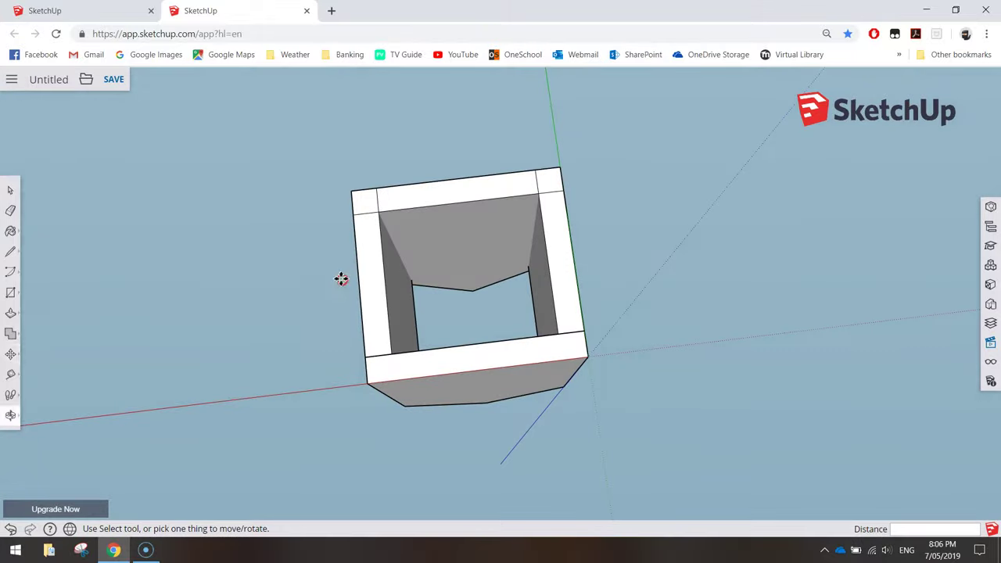
pyautogui.click(10, 292)
pyautogui.click(37, 248)
pyautogui.click(351, 190)
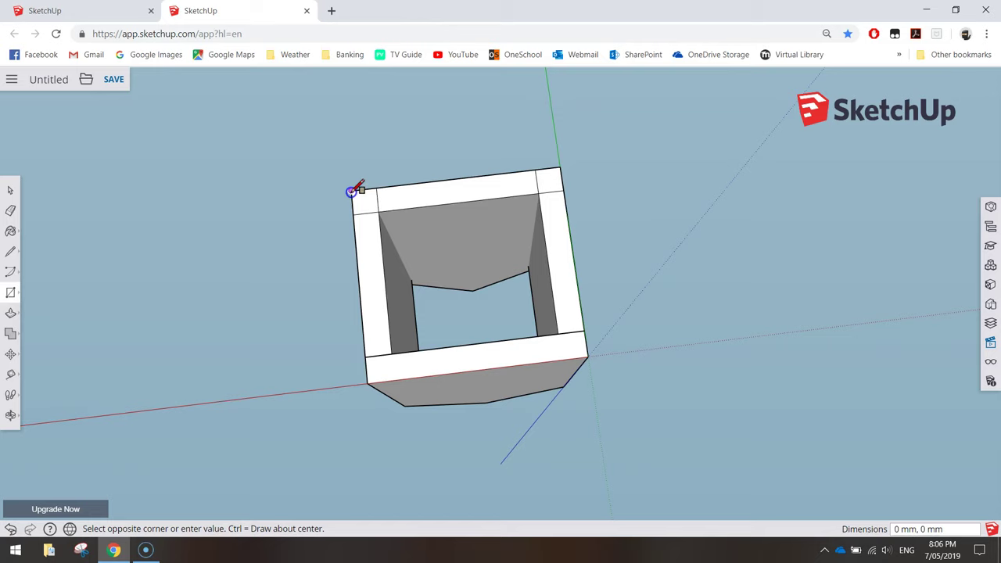
pyautogui.click(586, 345)
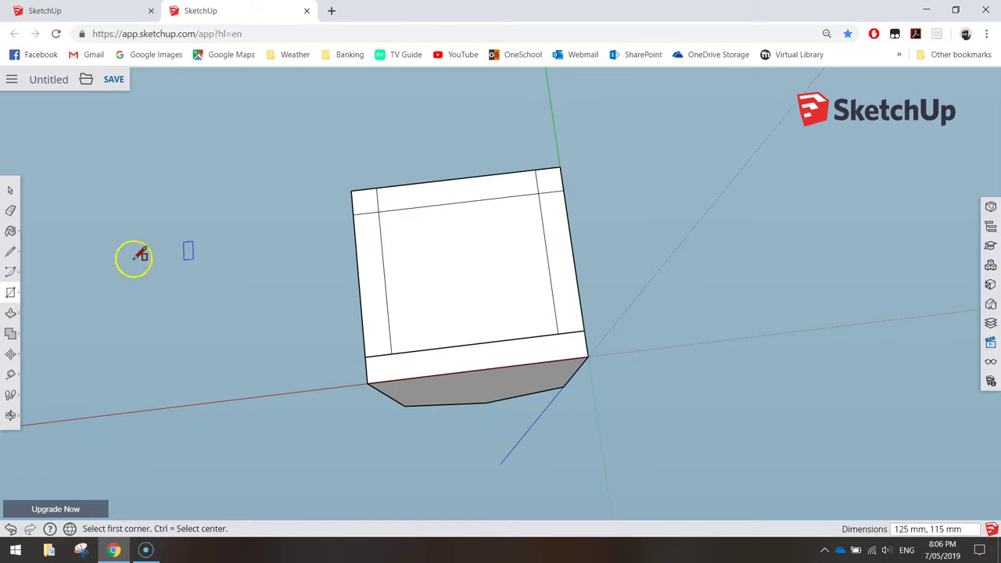
# Push/Pull the underside rectangle 15 mm downward to form the base
pyautogui.click(11, 313)
pyautogui.click(38, 290)
pyautogui.moveTo(460, 277); pyautogui.dragTo(199, 484, button='middle')
pyautogui.click(477, 423)
pyautogui.moveTo(486, 356); pyautogui.dragTo(488, 363)
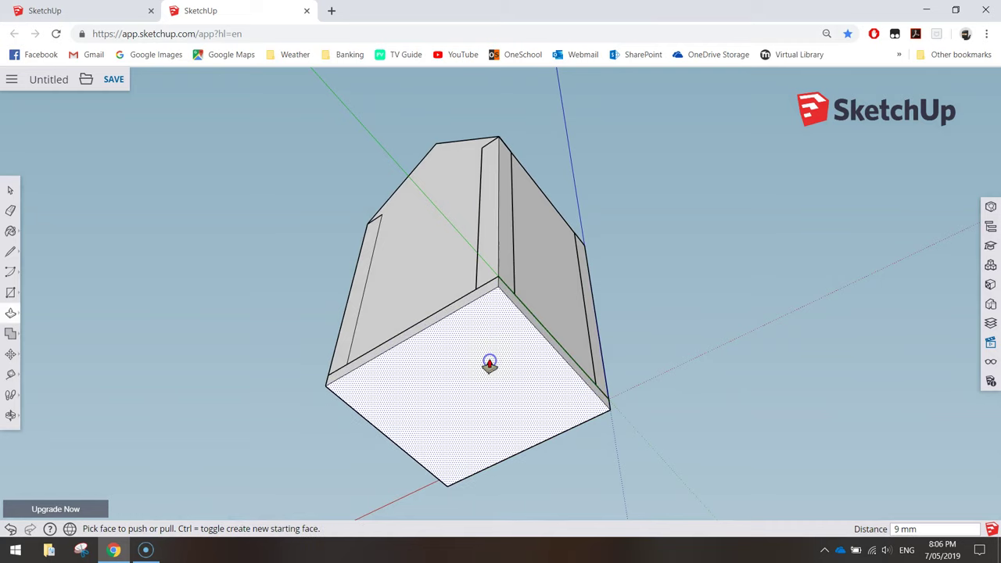
pyautogui.press('Return')
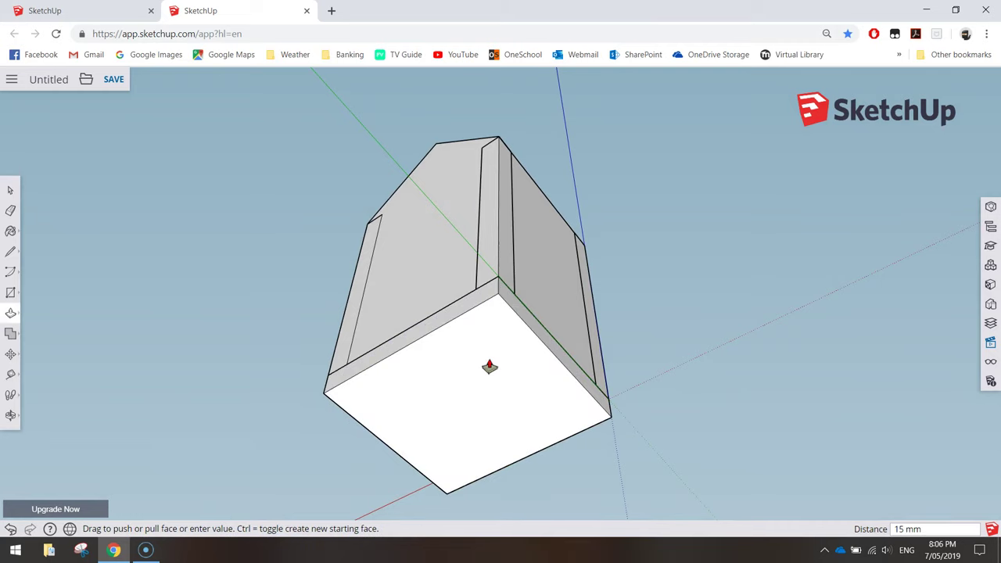
# Examine the walls and base from several sides and standard views, finishing in the Front-Right Iso view
pyautogui.moveTo(710, 313); pyautogui.dragTo(487, 380, button='middle')
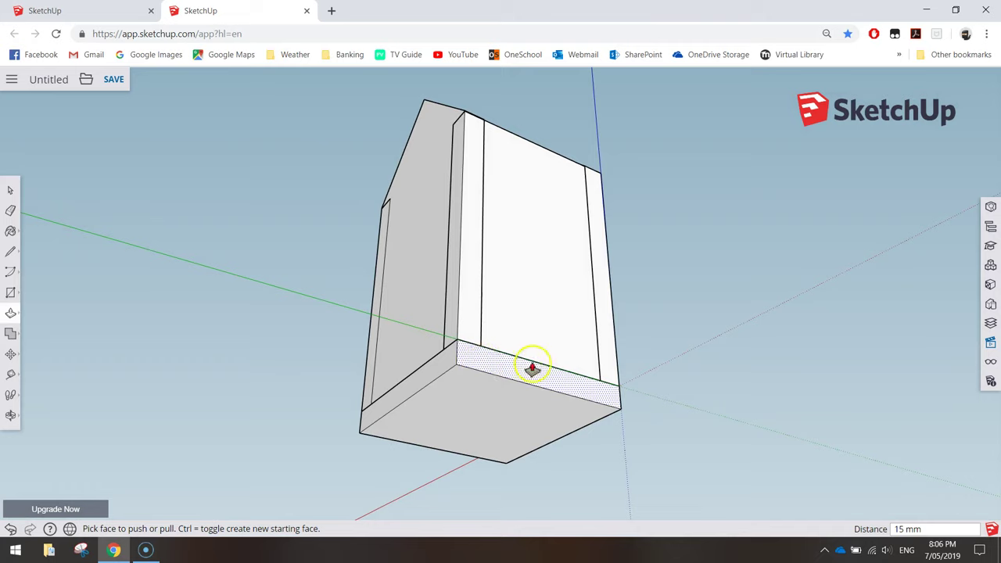
pyautogui.click(10, 190)
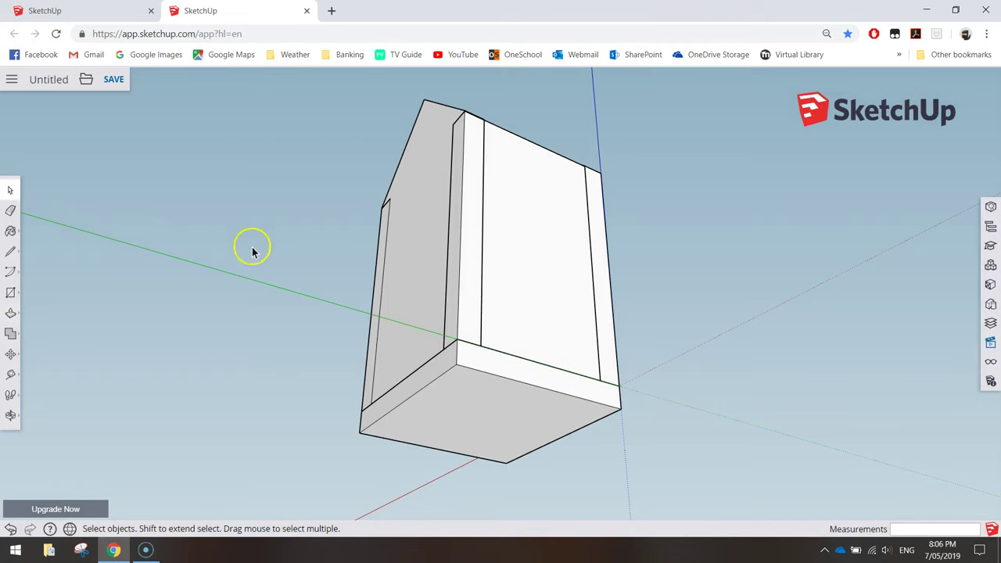
pyautogui.moveTo(610, 341); pyautogui.dragTo(532, 329, button='middle')
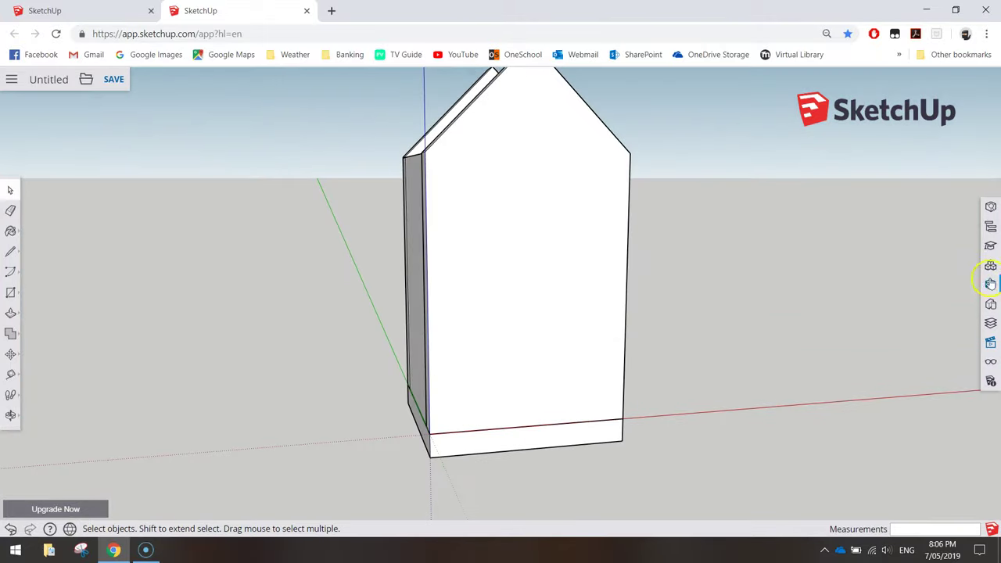
pyautogui.click(990, 344)
pyautogui.click(858, 123)
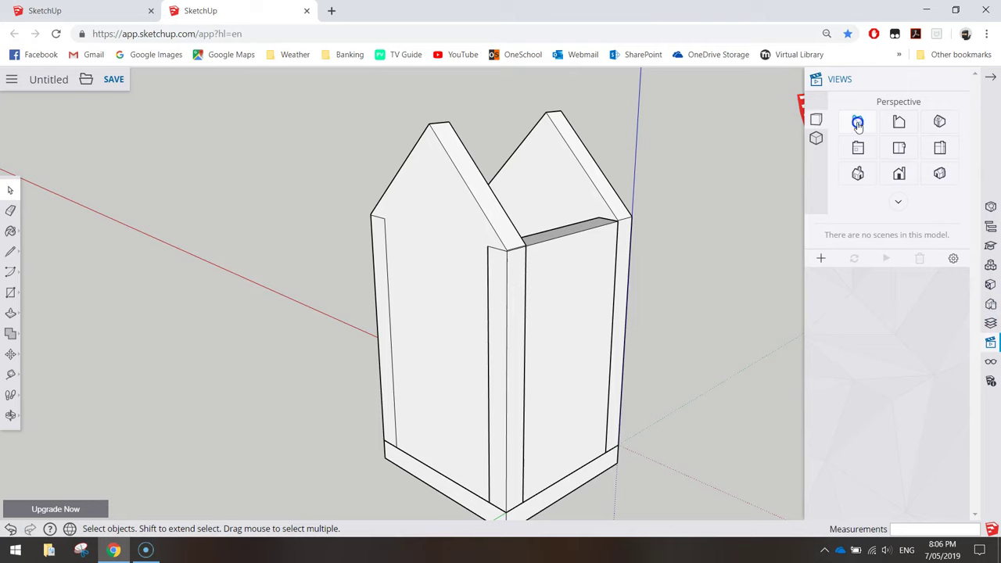
pyautogui.click(941, 123)
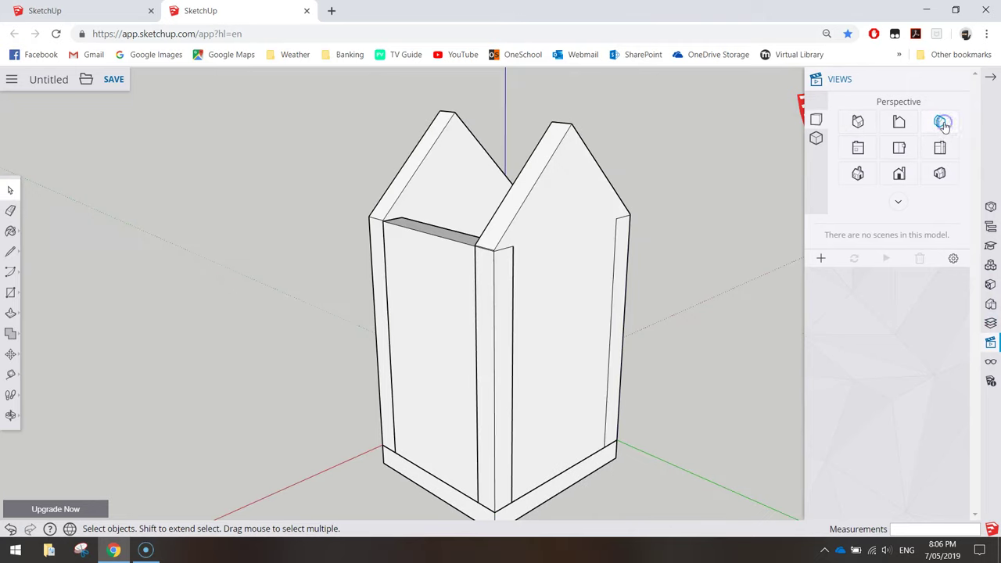
pyautogui.click(939, 150)
pyautogui.click(939, 173)
pyautogui.click(898, 174)
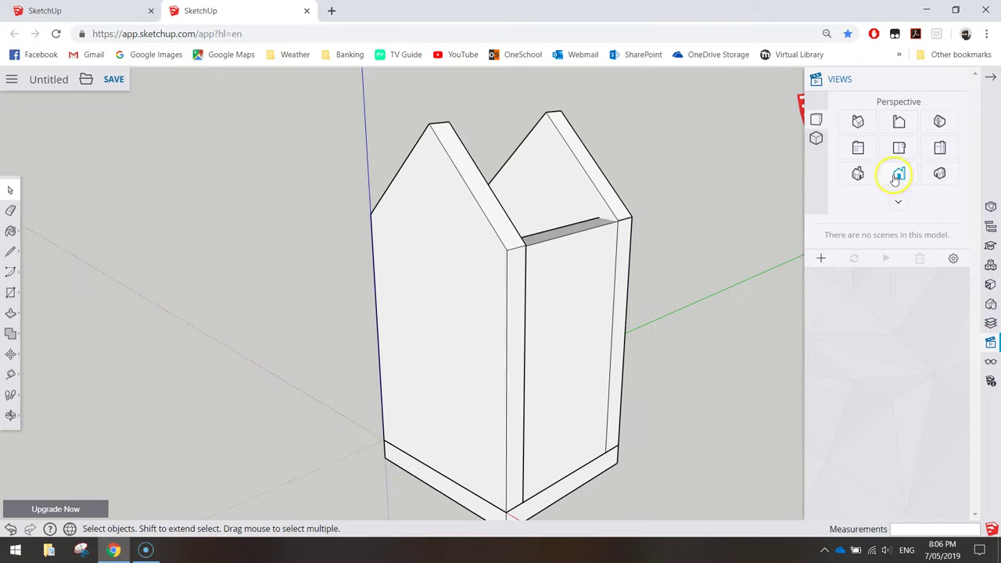
pyautogui.click(859, 174)
pyautogui.click(938, 171)
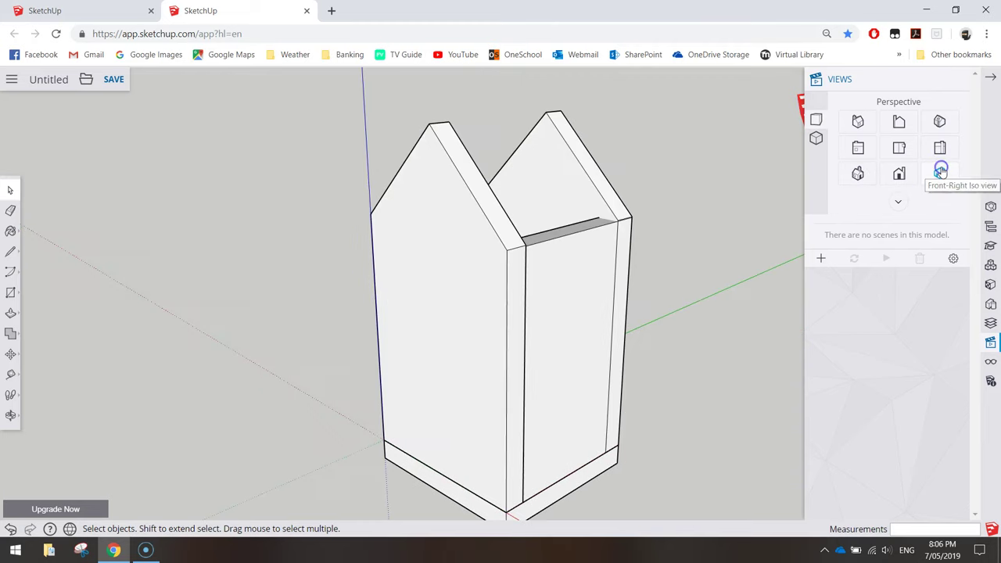
pyautogui.moveTo(689, 362); pyautogui.dragTo(668, 335, button='middle')
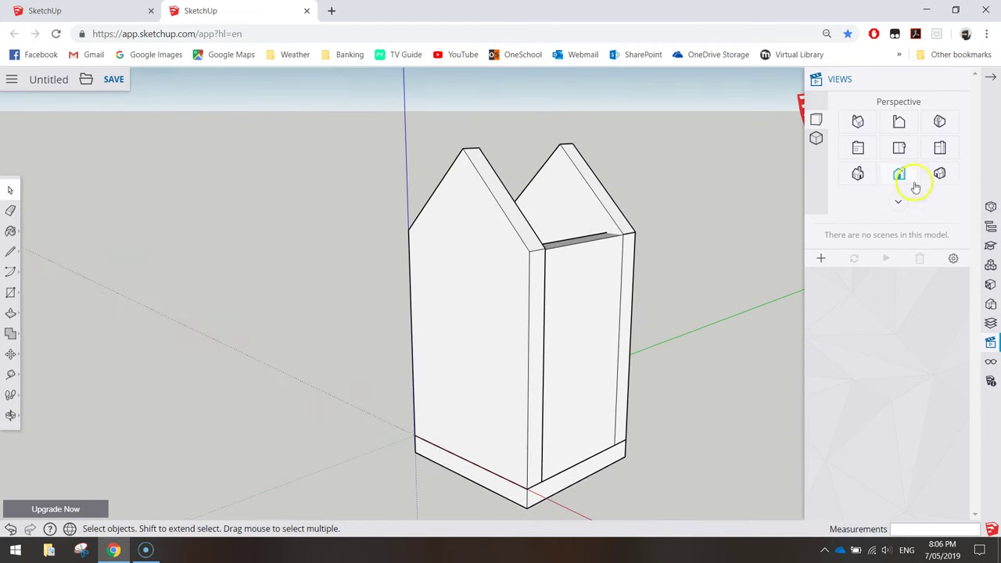
pyautogui.click(938, 174)
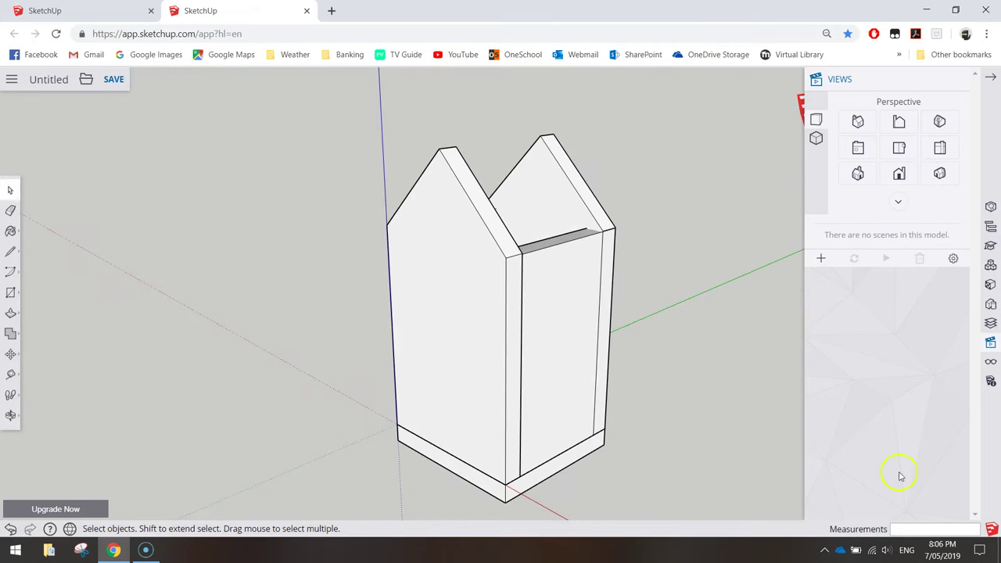
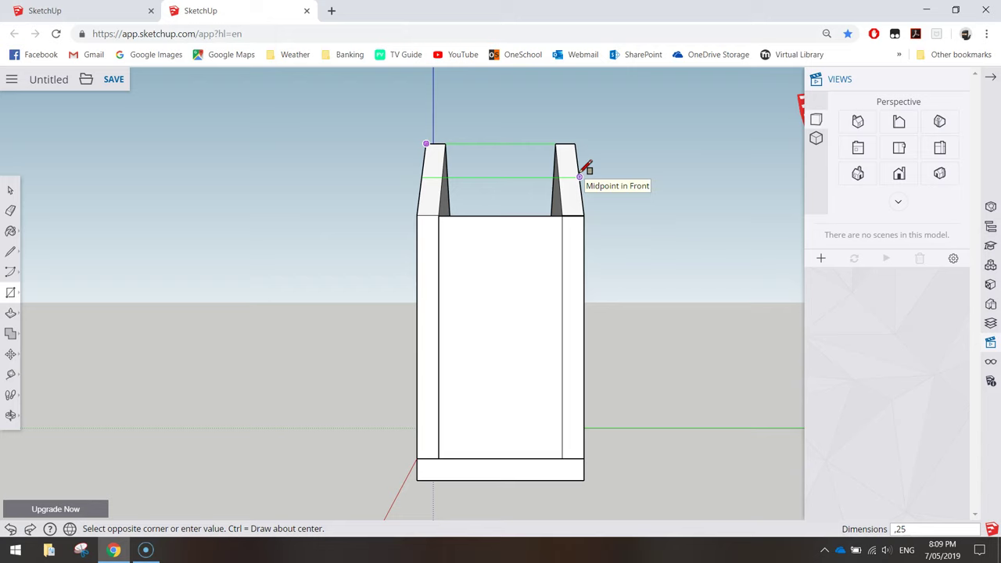
# Complete a 25 mm wide rectangle across both gables along one roof slope's ridge, and Push/Pull it 15 mm outward
pyautogui.click(580, 176)
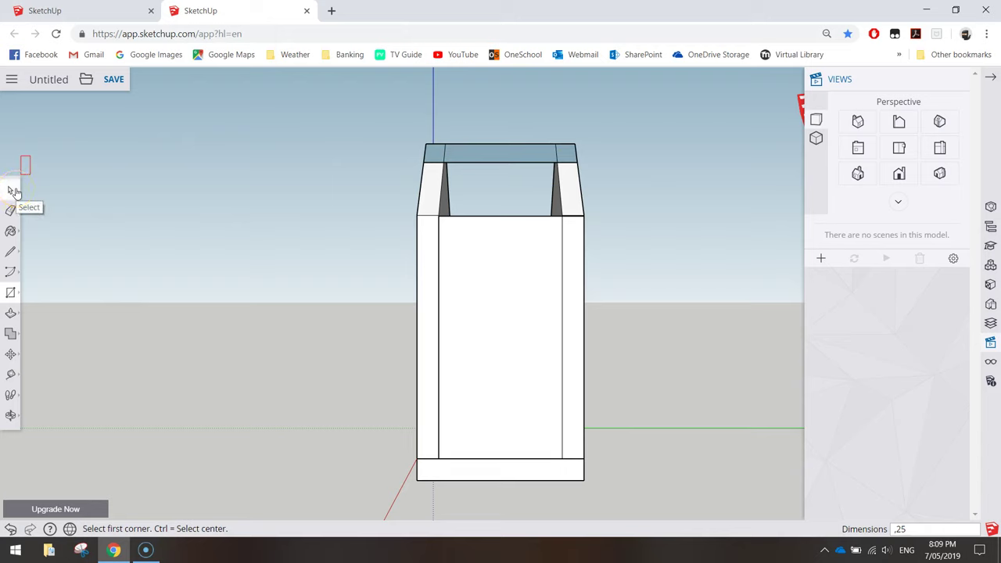
pyautogui.click(10, 313)
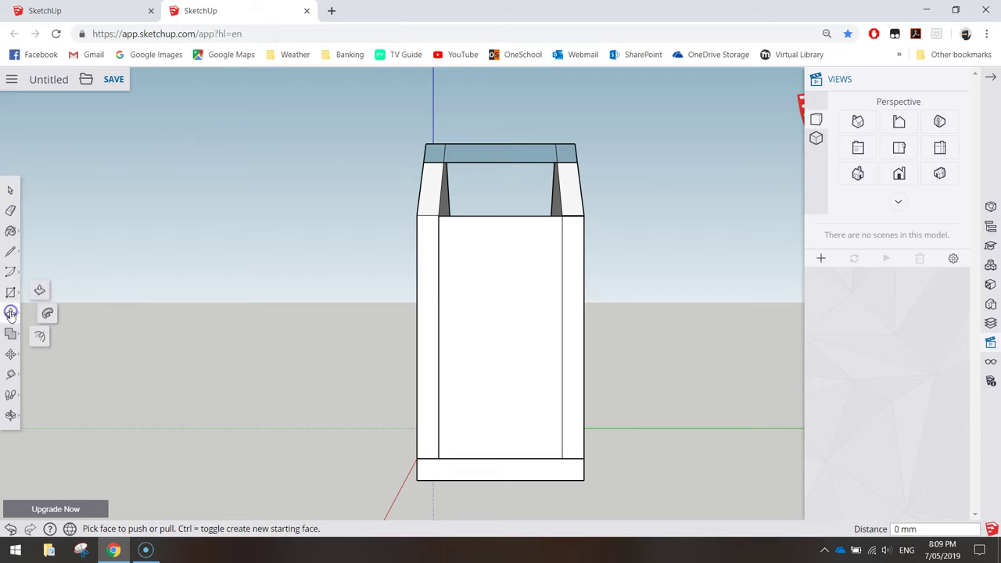
pyautogui.moveTo(474, 153); pyautogui.dragTo(461, 139)
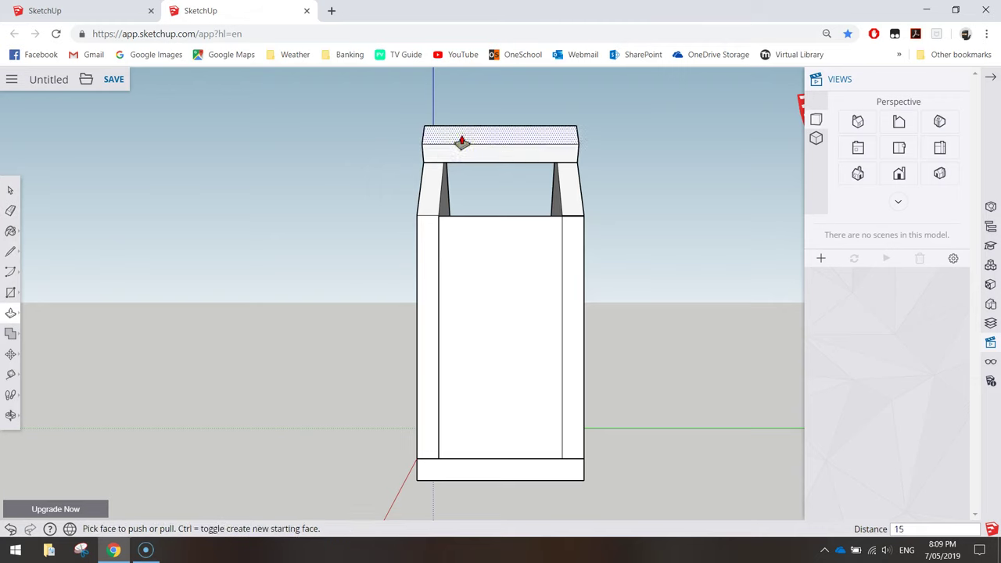
pyautogui.click(461, 142)
# Push/Pull the lower edge face of the roof strip 92 mm down the slope so it overhangs the side wall
pyautogui.moveTo(645, 168); pyautogui.dragTo(783, 208, button='middle')
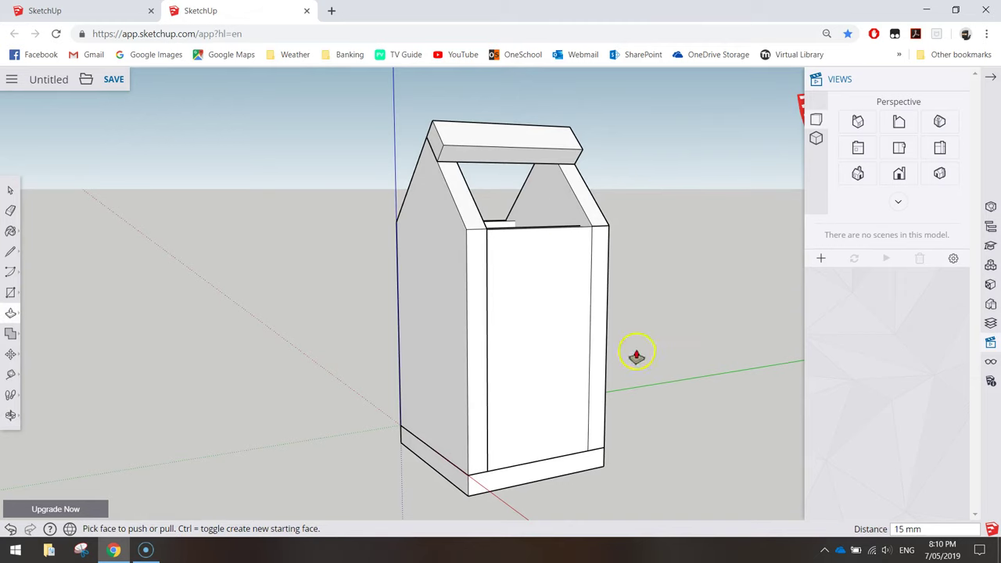
pyautogui.click(512, 162)
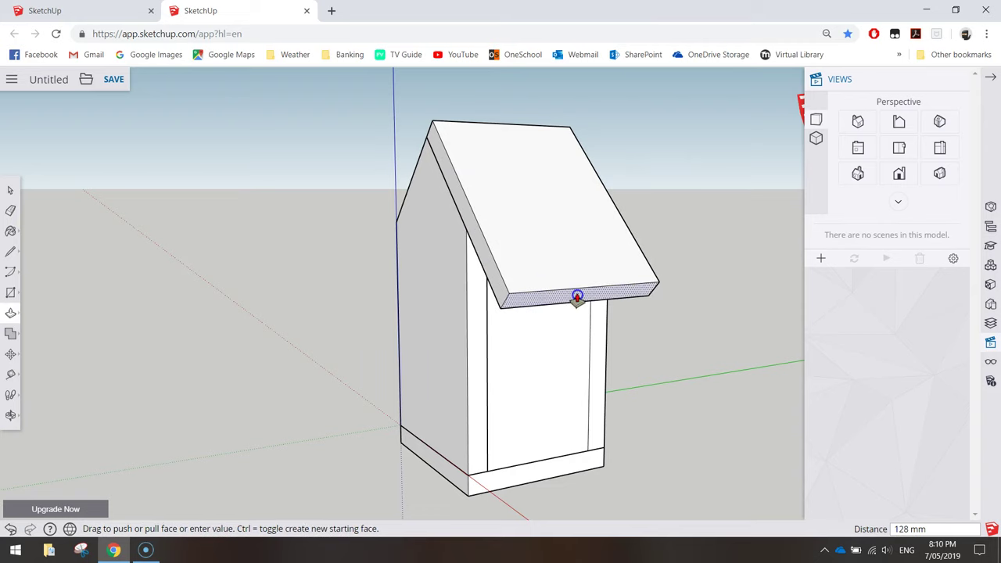
pyautogui.click(564, 299)
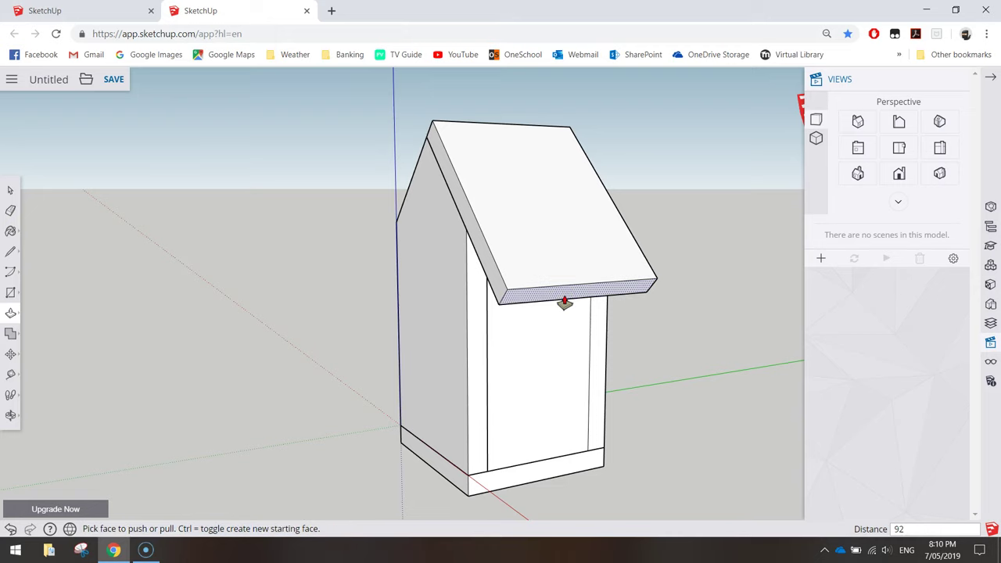
pyautogui.click(564, 301)
# Select the entire roof panel solid, make it a component with the definition name "Roof", and deselect it
pyautogui.moveTo(399, 272); pyautogui.dragTo(701, 279, button='middle')
pyautogui.moveTo(516, 257); pyautogui.dragTo(485, 257, button='middle')
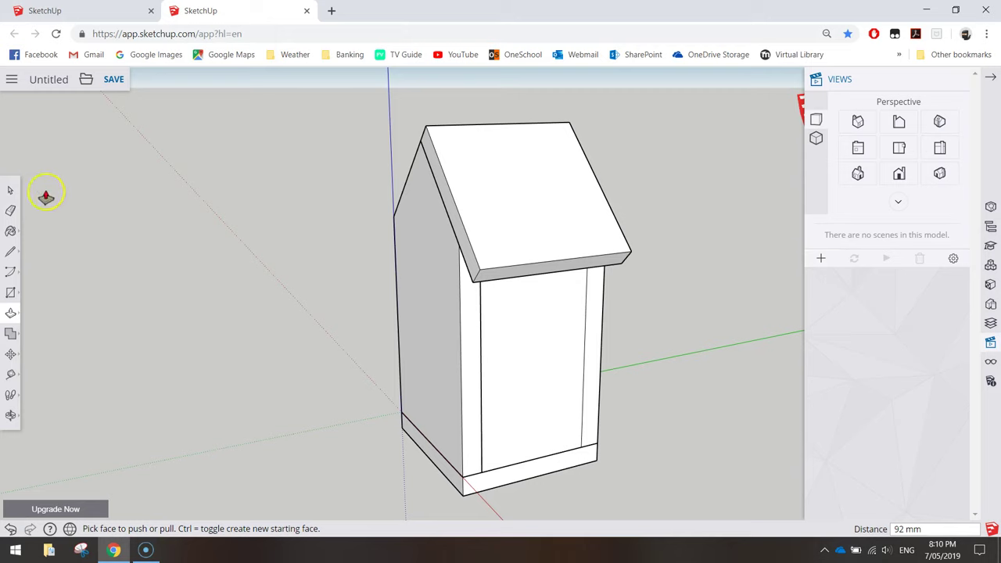
pyautogui.click(10, 190)
pyautogui.moveTo(534, 208); pyautogui.dragTo(644, 195, button='middle')
pyautogui.tripleClick(501, 192)
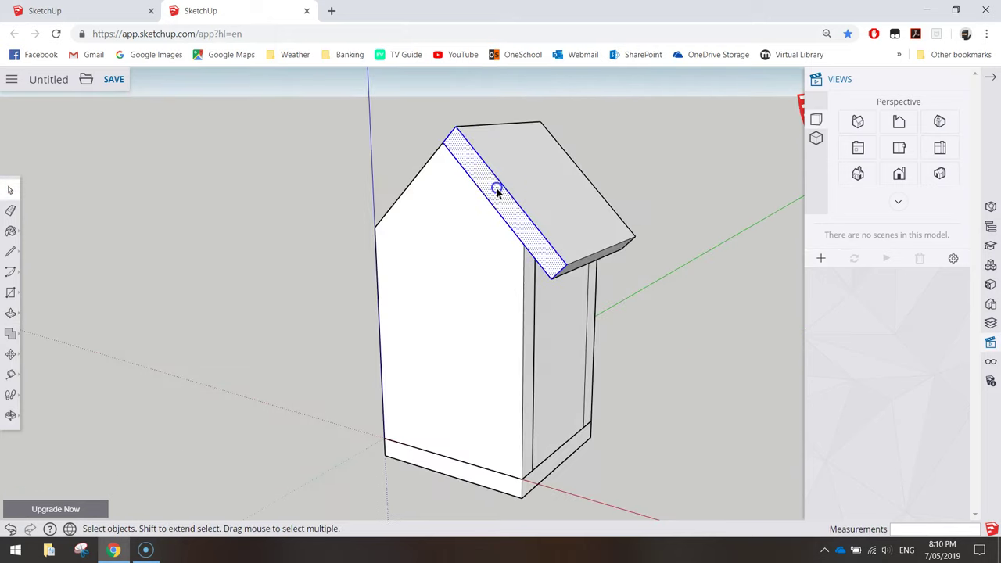
pyautogui.rightClick(538, 183)
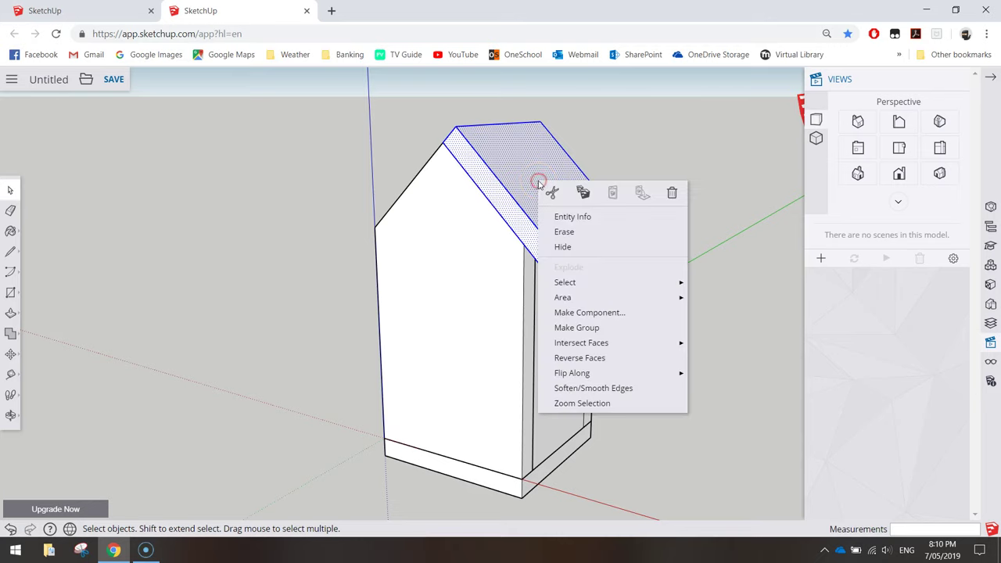
pyautogui.click(591, 311)
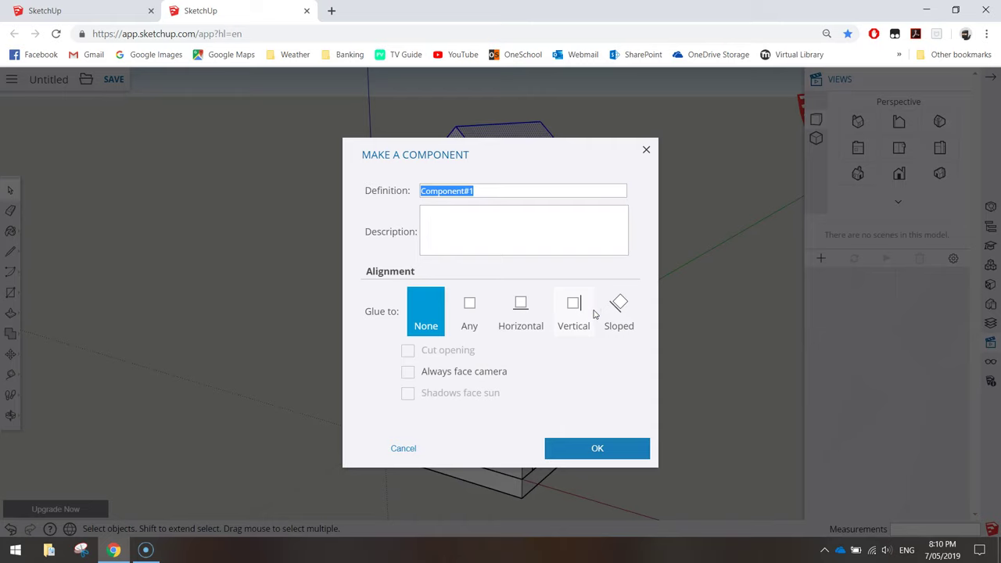
pyautogui.write('Roof')
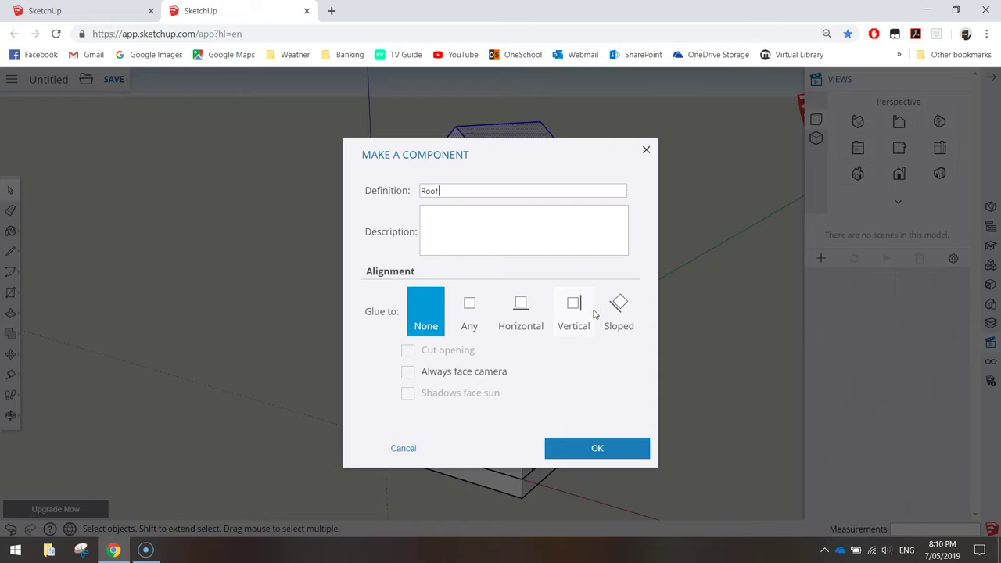
pyautogui.click(578, 447)
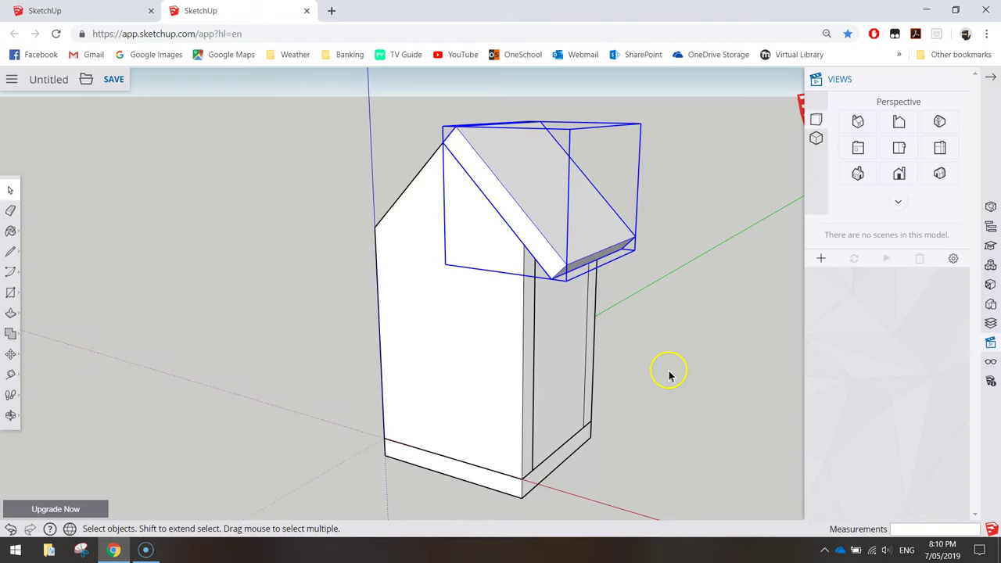
pyautogui.click(691, 287)
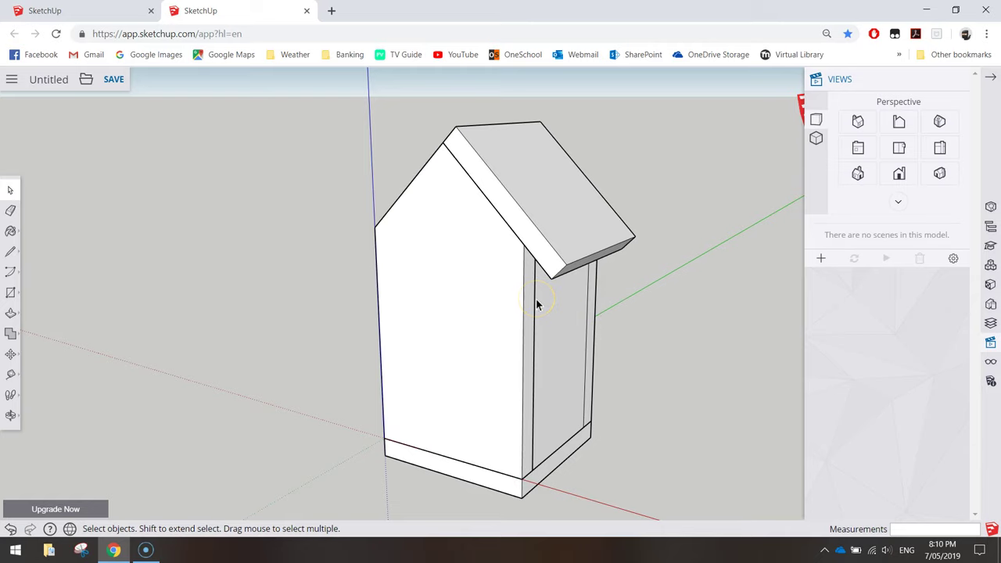
# Show the bird house in the standard Left view, facing the slope that has no roof panel
pyautogui.click(857, 148)
pyautogui.click(816, 140)
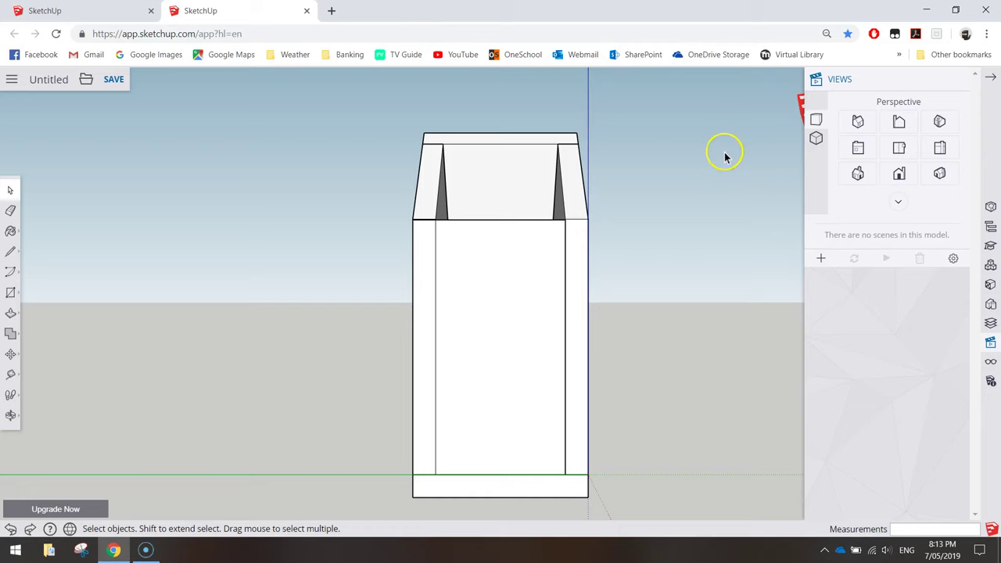
pyautogui.click(11, 291)
pyautogui.click(39, 245)
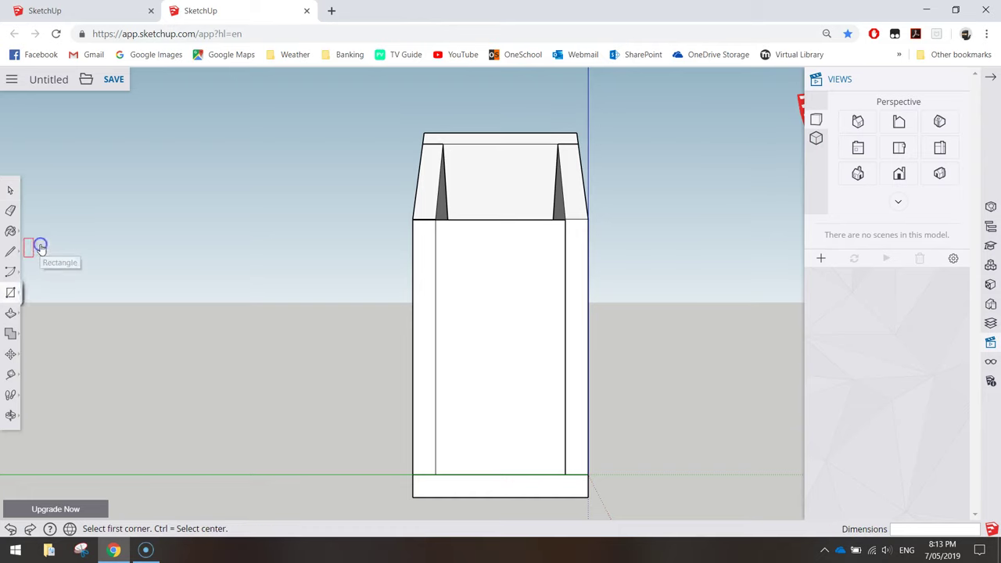
pyautogui.click(423, 132)
pyautogui.moveTo(440, 129); pyautogui.dragTo(580, 131)
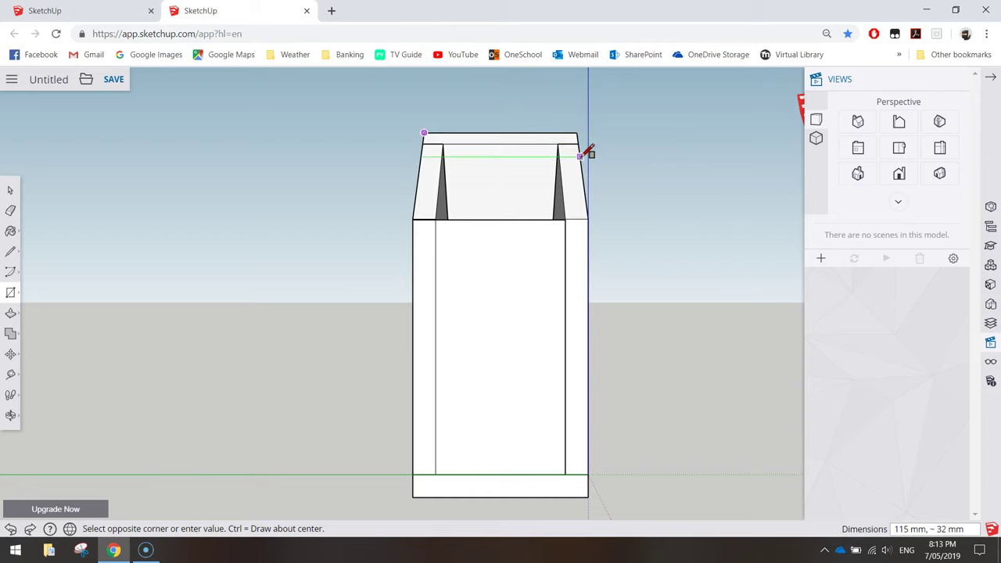
pyautogui.moveTo(583, 160)
pyautogui.mouseDown()
pyautogui.moveTo(583, 205)
pyautogui.moveTo(583, 171)
pyautogui.mouseUp()
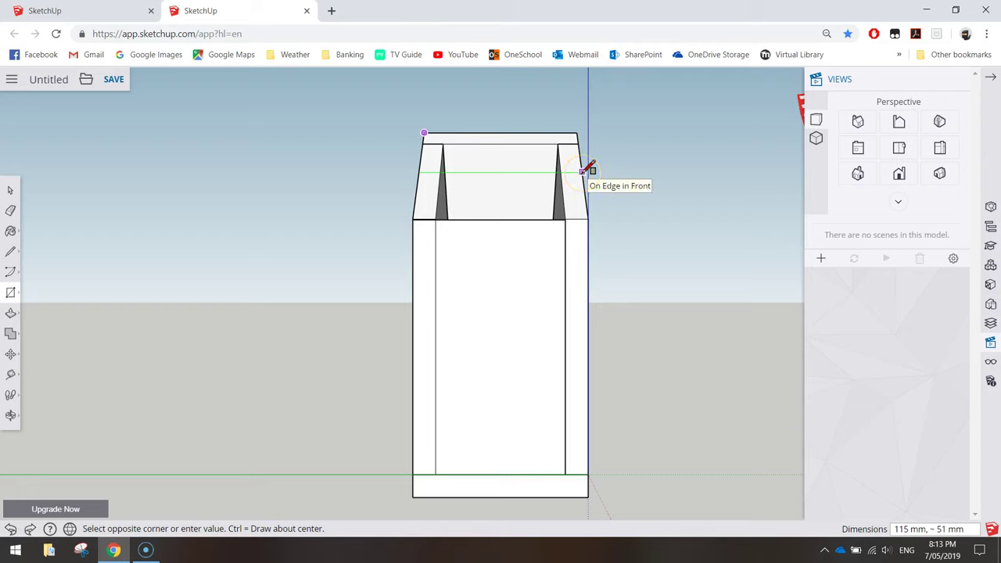
pyautogui.press('space')
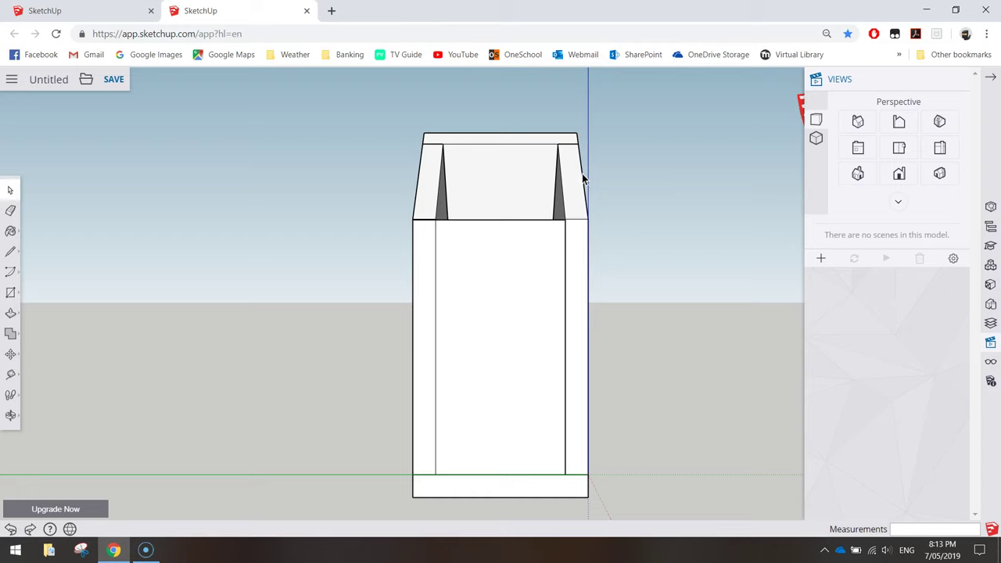
# Draw a 15 mm wide rectangle along the ridge, starting at the existing roof panel's top corner and spanning the house's full depth
pyautogui.click(12, 292)
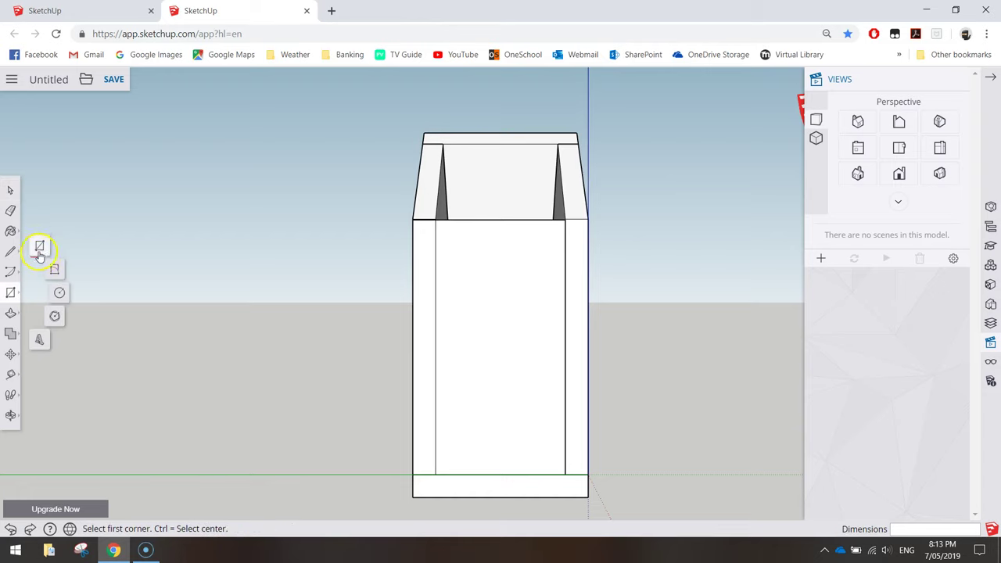
pyautogui.click(423, 134)
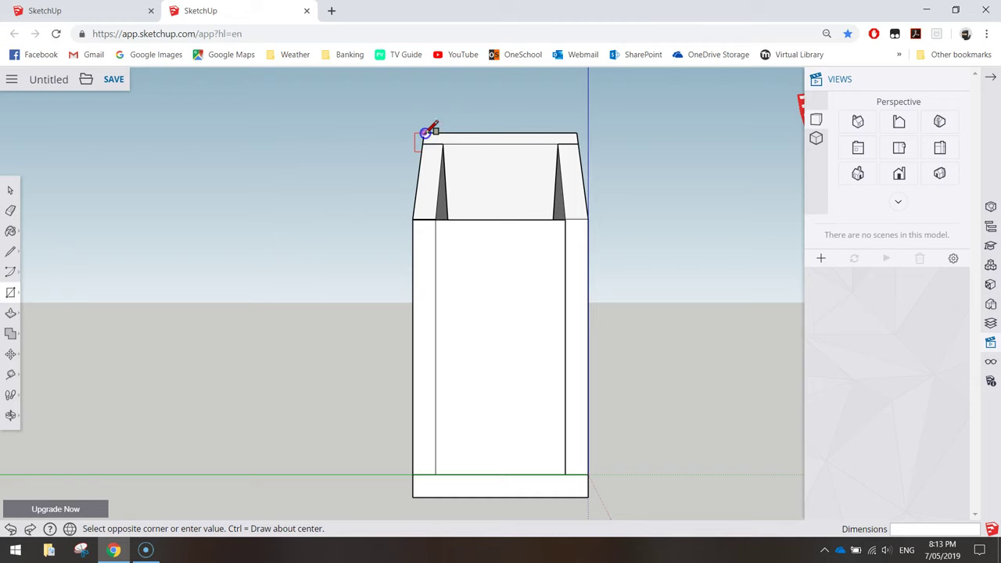
pyautogui.click(587, 160)
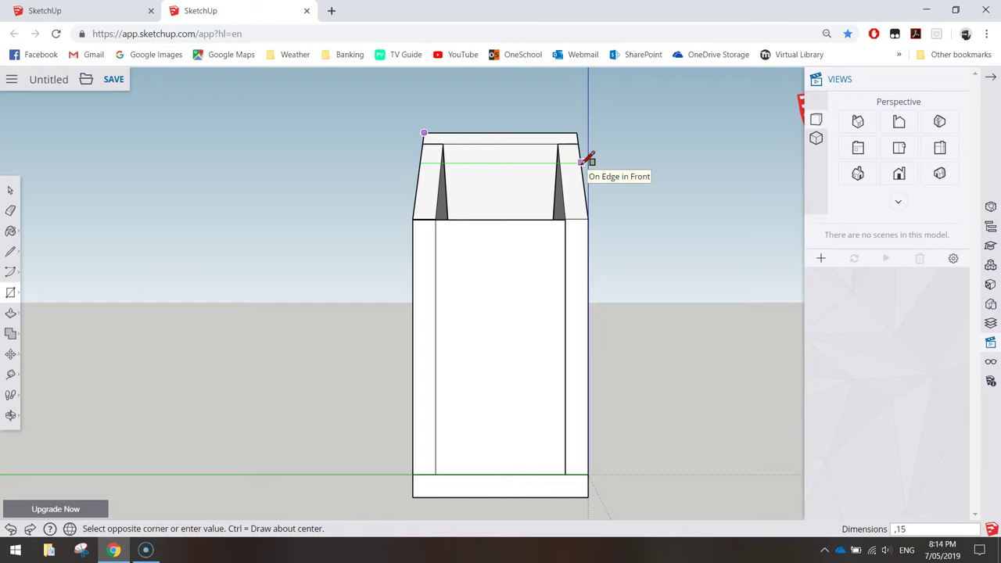
pyautogui.moveTo(508, 139)
pyautogui.mouseDown()
pyautogui.moveTo(482, 138)
pyautogui.moveTo(499, 140)
pyautogui.mouseUp()
pyautogui.moveTo(567, 138); pyautogui.dragTo(473, 179, button='middle')
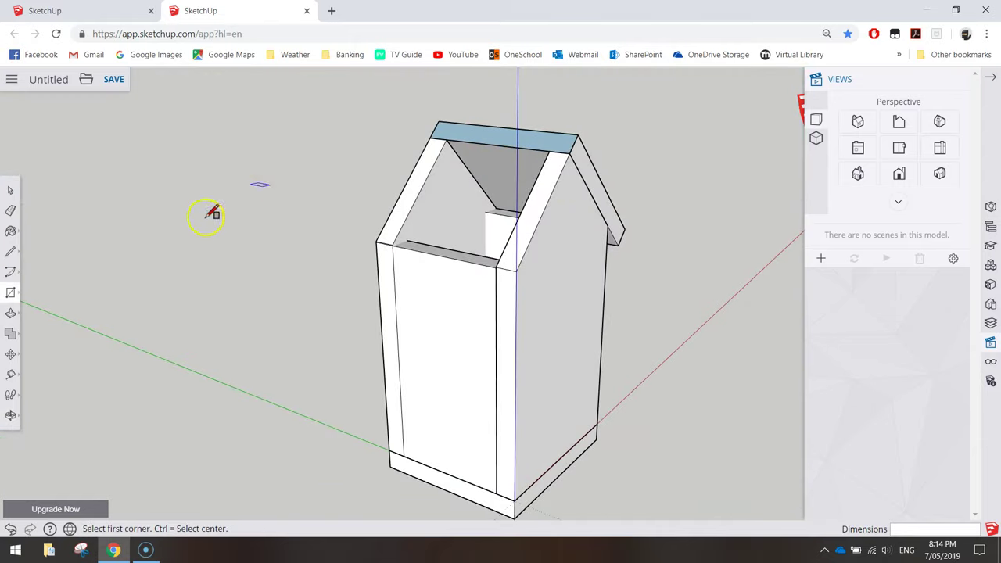
# Push/Pull the new ridge rectangle 15 mm outward to start the second roof panel
pyautogui.click(10, 314)
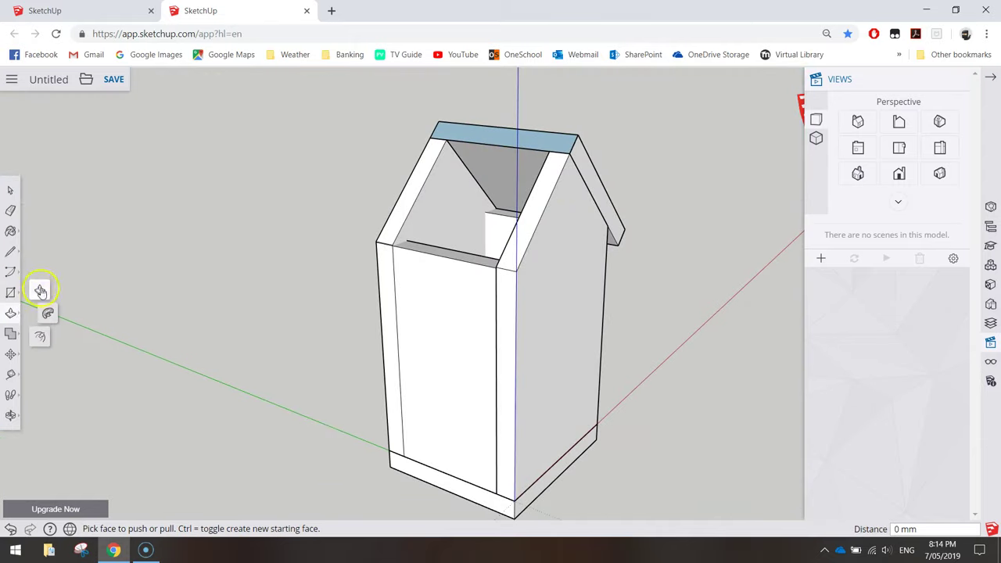
pyautogui.moveTo(477, 139); pyautogui.dragTo(462, 135)
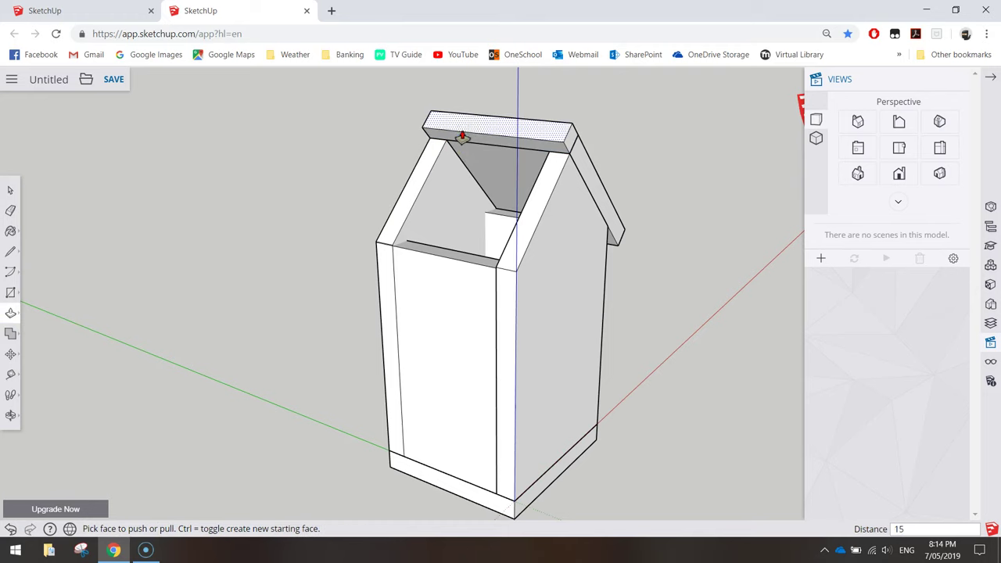
pyautogui.click(462, 136)
pyautogui.click(473, 123)
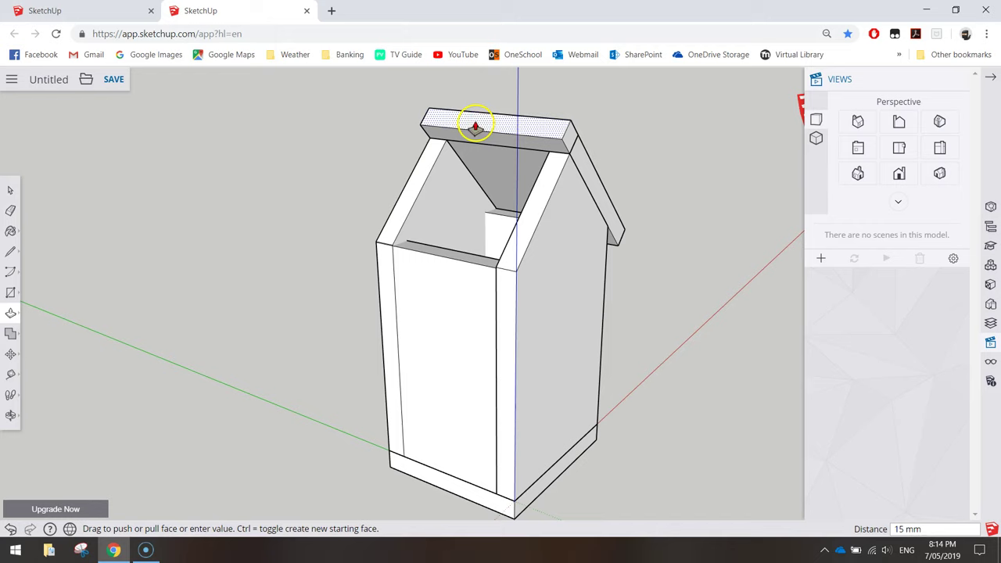
pyautogui.click(518, 147)
# Push/Pull the lower face of the new ridge strip 117 mm down the uncovered slope and check the roof in Front view
pyautogui.moveTo(554, 167); pyautogui.dragTo(578, 132, button='middle')
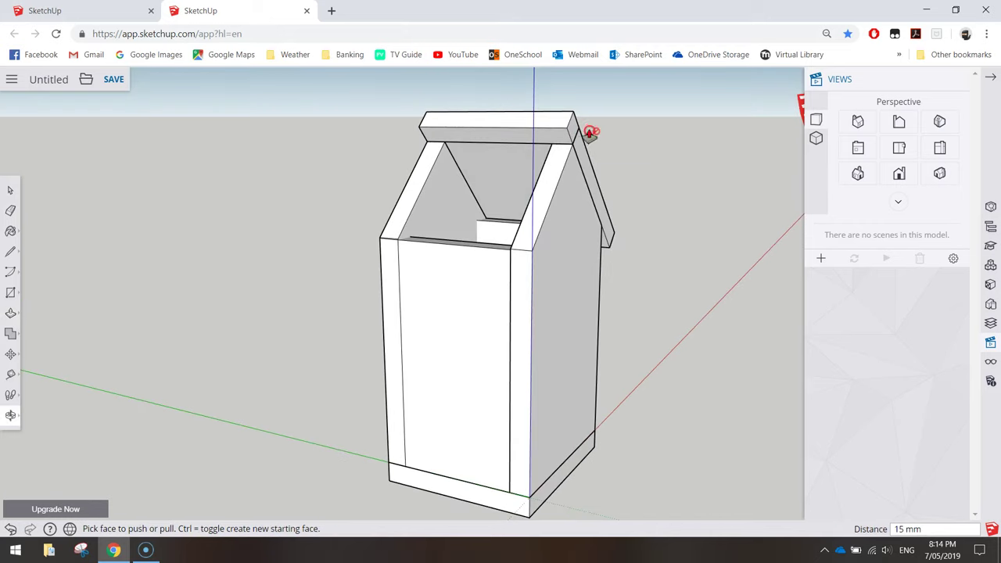
pyautogui.click(493, 138)
pyautogui.click(470, 183)
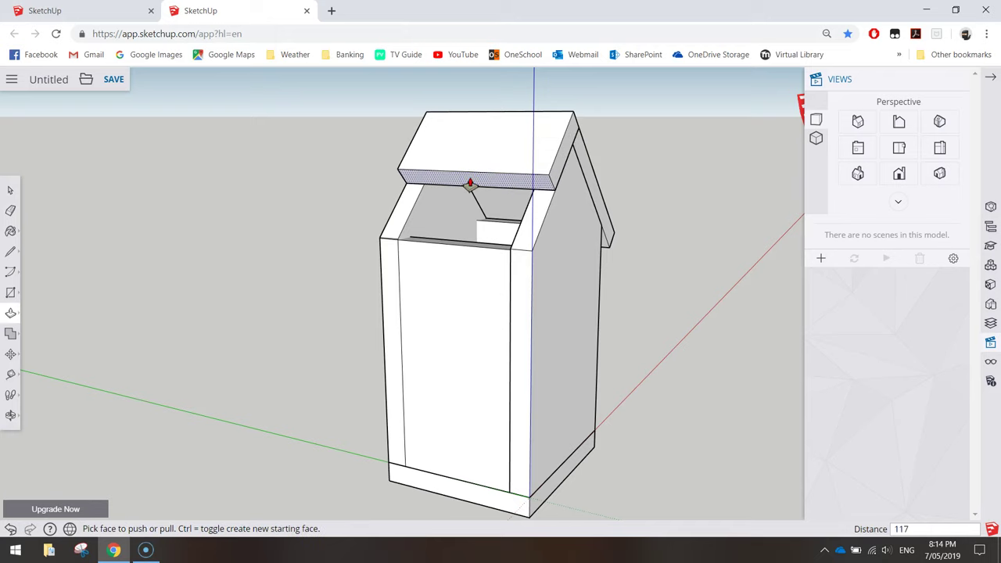
pyautogui.click(470, 183)
pyautogui.moveTo(644, 234); pyautogui.dragTo(320, 177, button='middle')
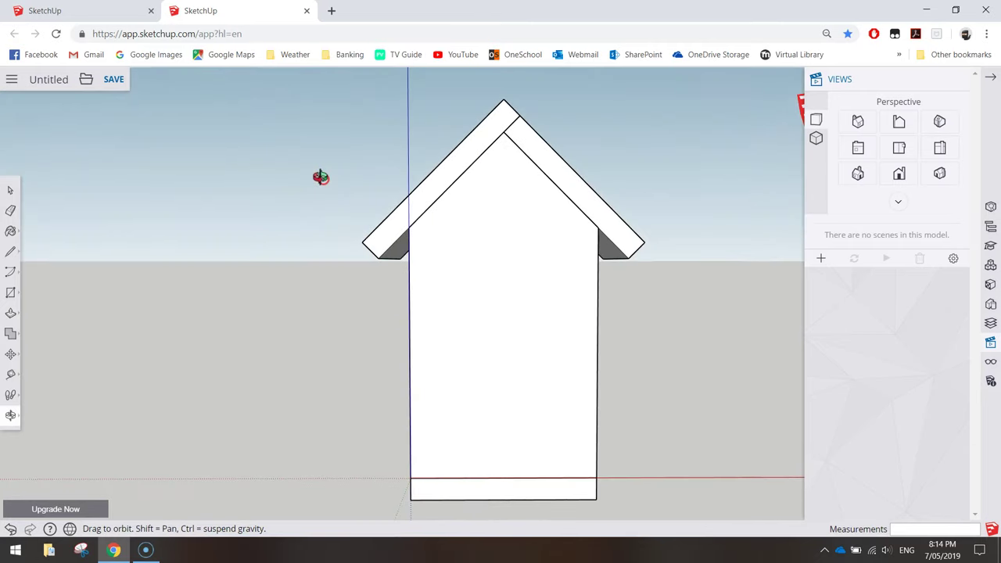
pyautogui.click(898, 173)
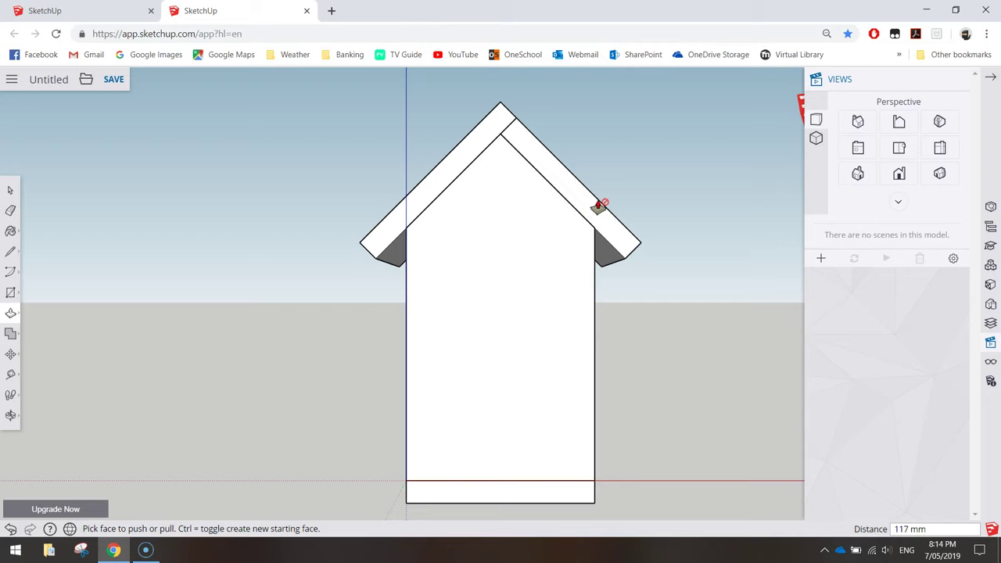
# Select the entire second roof panel solid and make it a component with the definition name "Roof Left"
pyautogui.click(11, 190)
pyautogui.moveTo(308, 205); pyautogui.dragTo(271, 175, button='middle')
pyautogui.tripleClick(367, 266)
pyautogui.rightClick(384, 229)
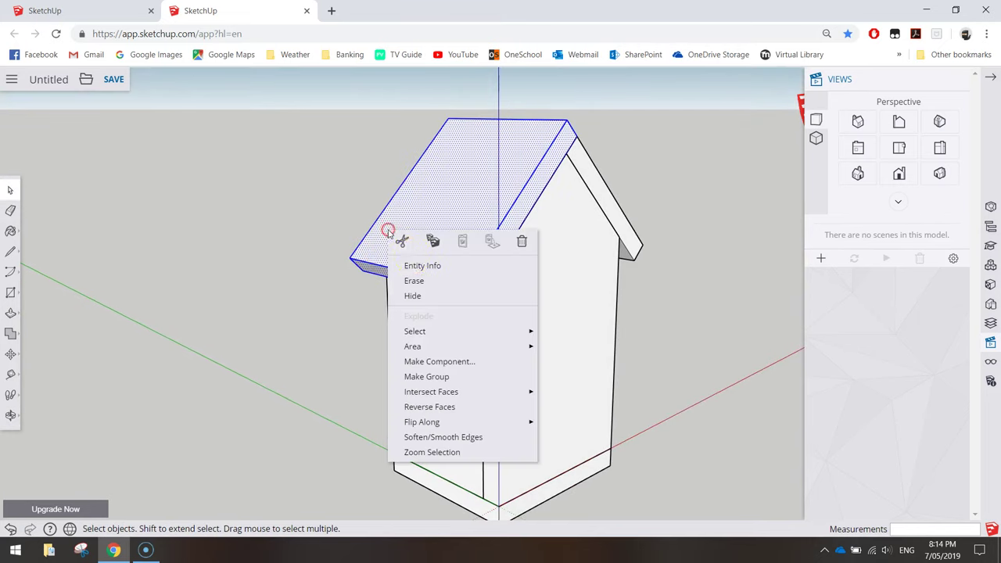
pyautogui.click(444, 360)
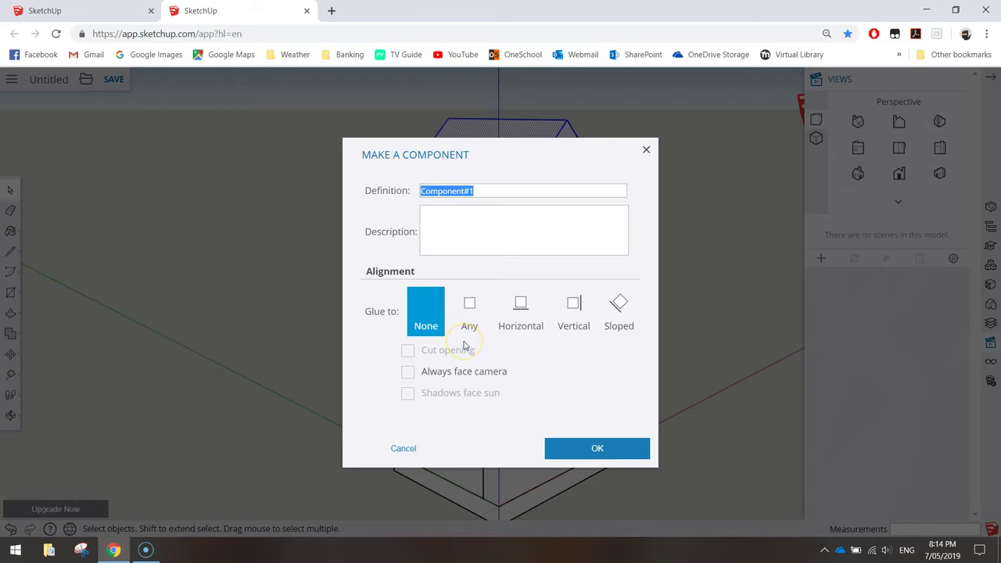
pyautogui.write('Left')
pyautogui.press('BackSpace')
pyautogui.press('BackSpace')
pyautogui.press('BackSpace')
pyautogui.press('BackSpace')
pyautogui.write('Roof')
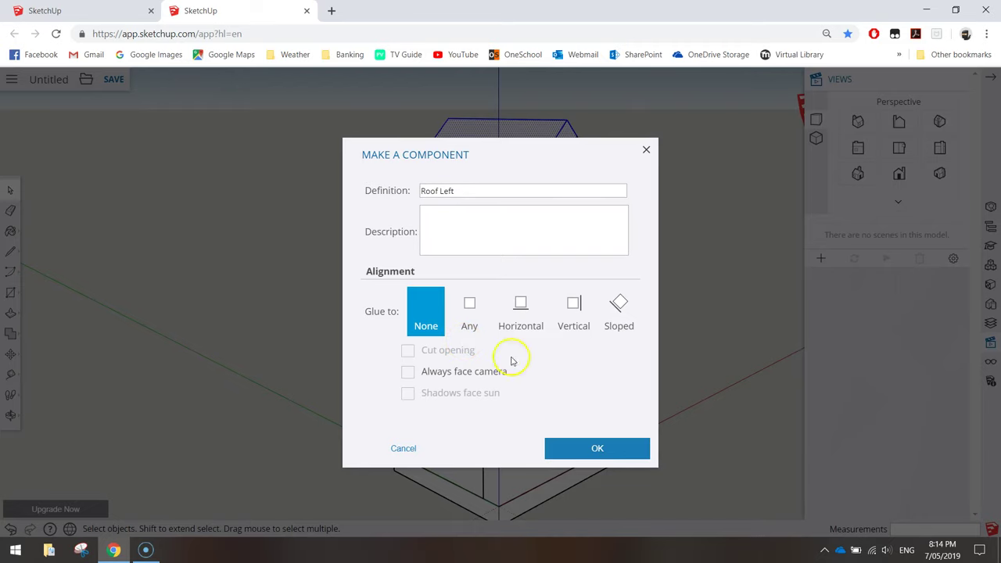
pyautogui.click(594, 451)
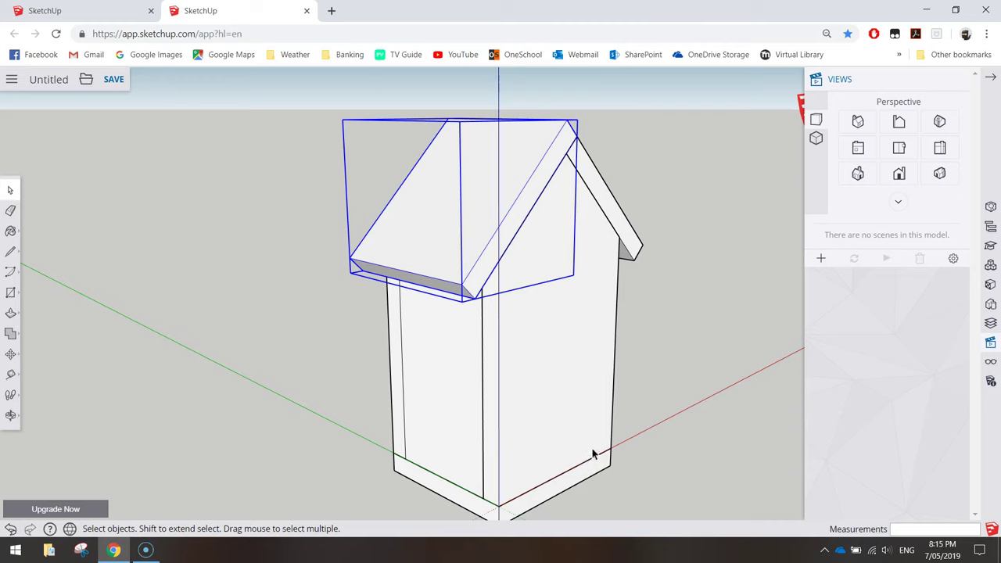
# In Front view, place Tape Measure guides on the front wall: one horizontal 100 mm above its bottom edge, one vertical through the ridge centre
pyautogui.click(898, 173)
pyautogui.click(746, 345)
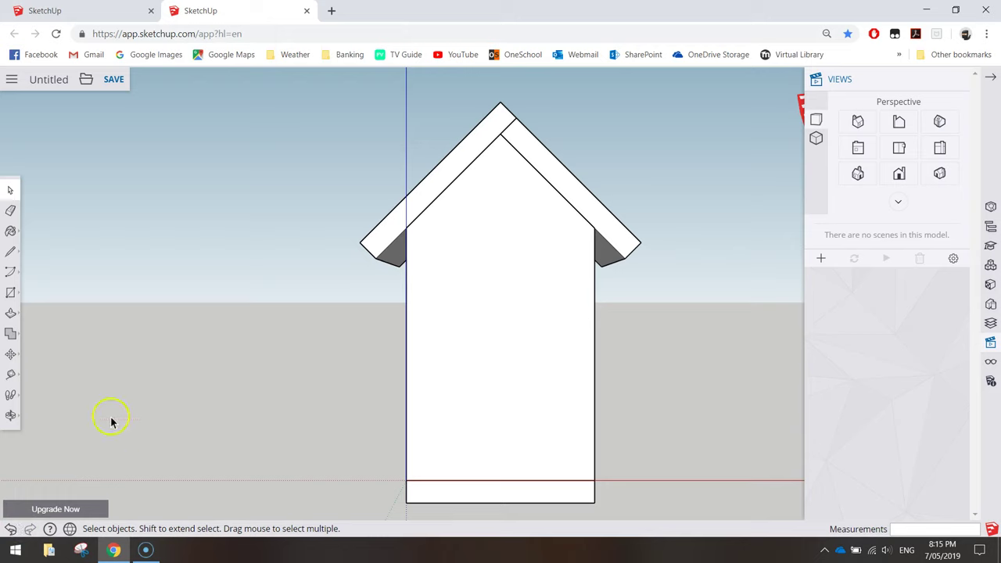
pyautogui.click(12, 375)
pyautogui.click(43, 316)
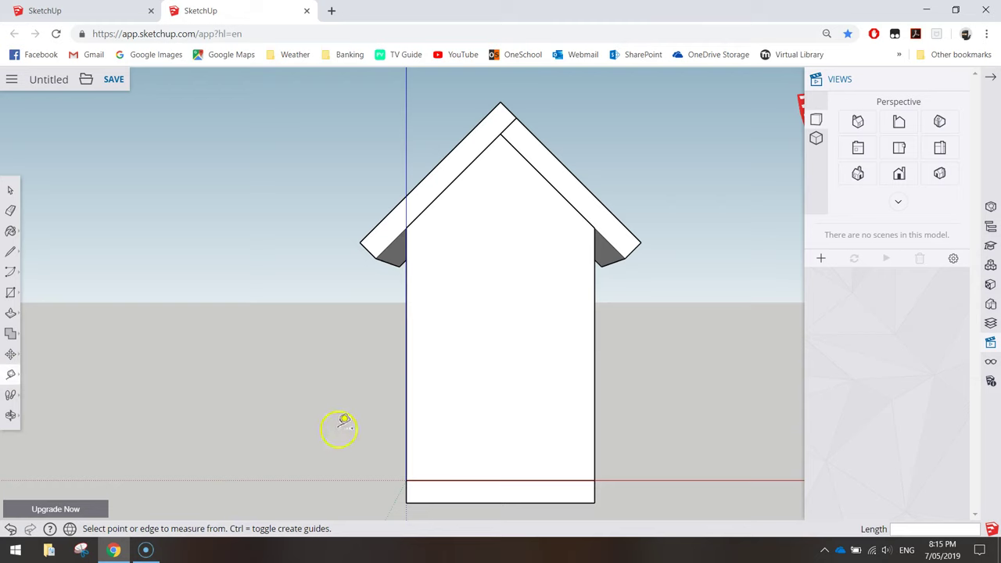
pyautogui.click(425, 480)
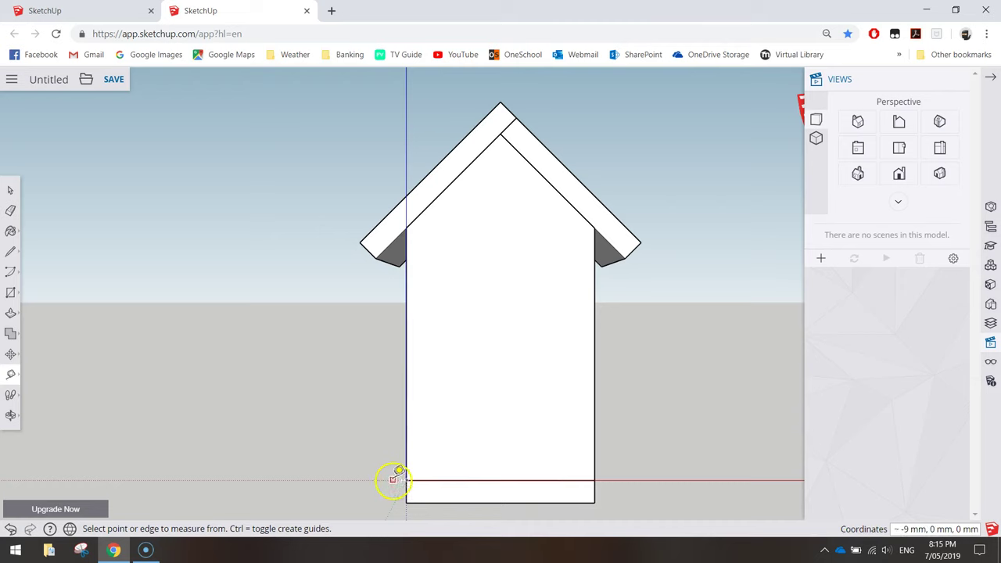
pyautogui.click(500, 478)
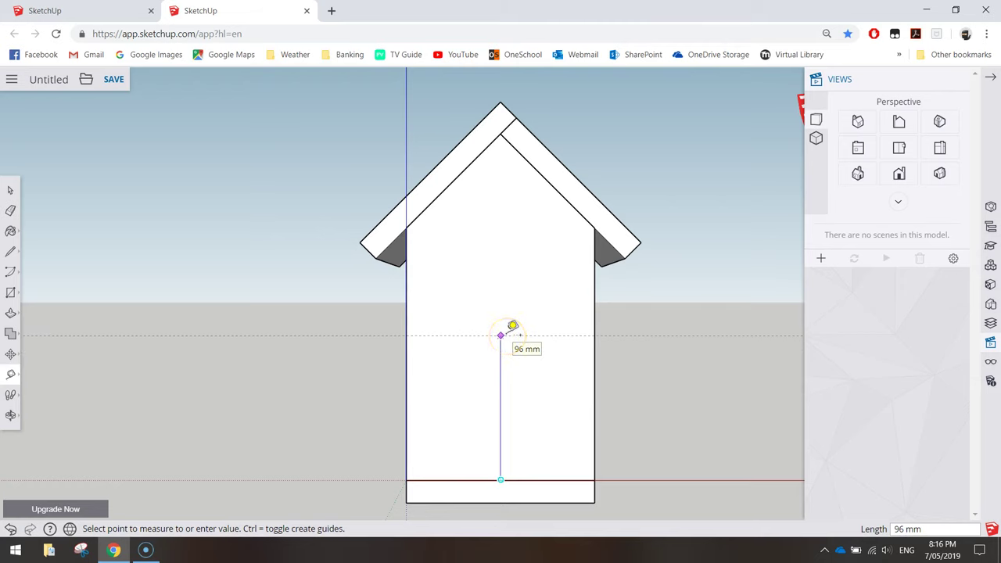
pyautogui.press('Return')
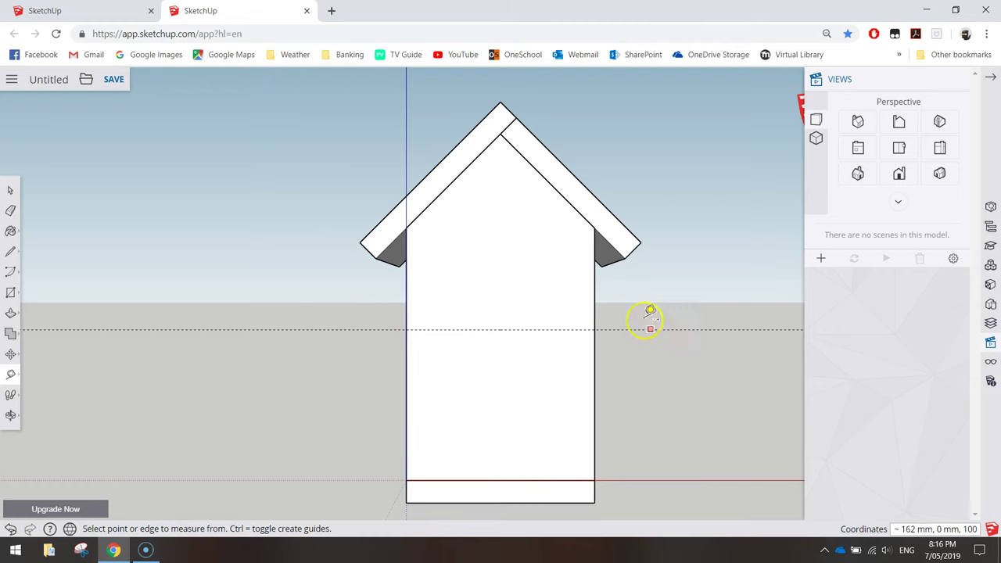
pyautogui.click(500, 101)
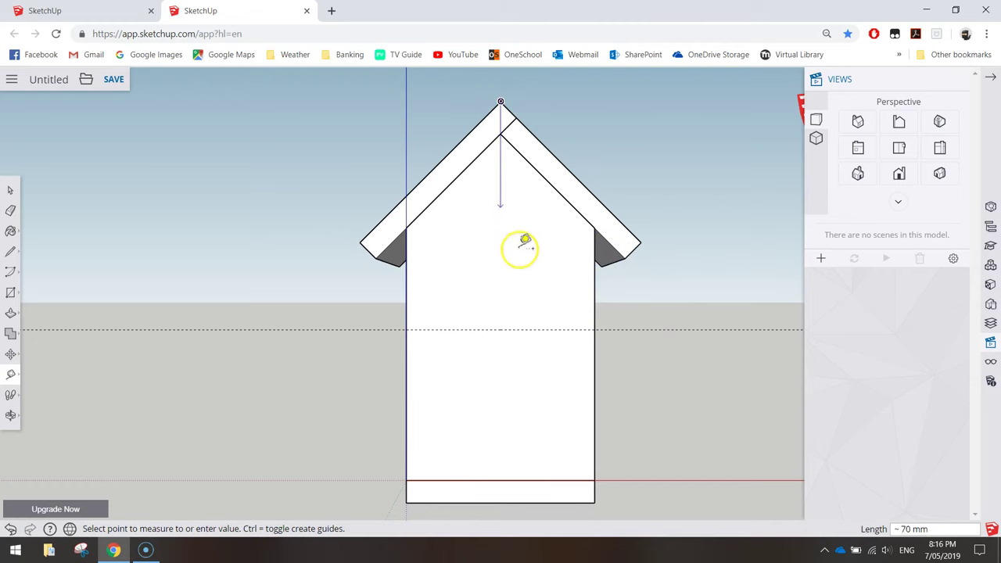
pyautogui.click(501, 478)
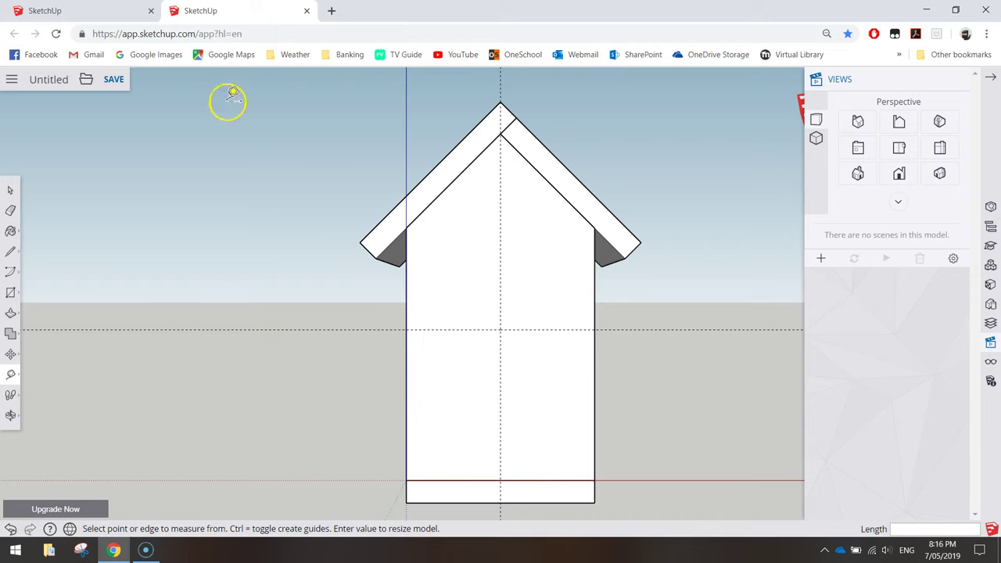
# Select the gabled front wall component and make it unique from the back wall
pyautogui.click(10, 192)
pyautogui.click(455, 224)
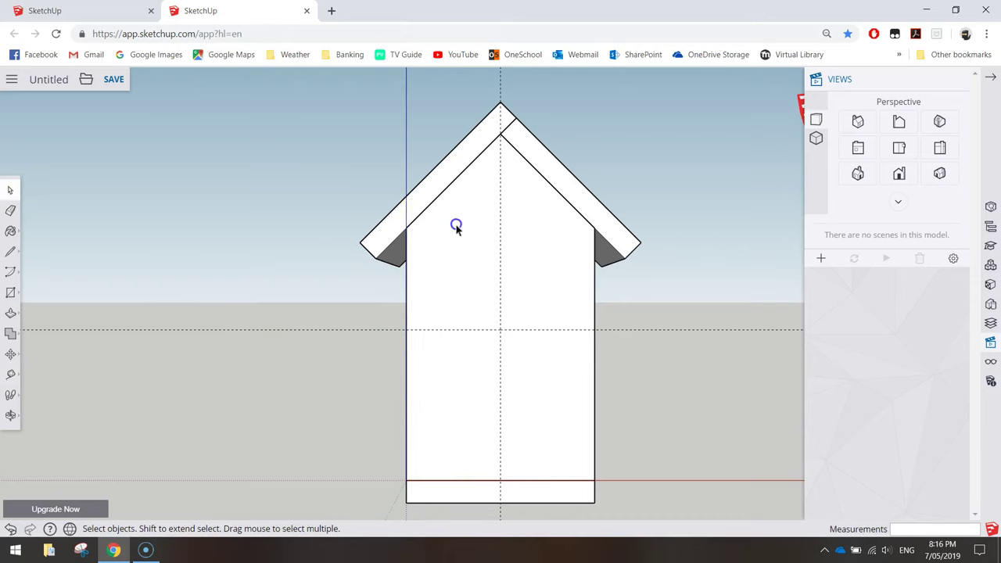
pyautogui.moveTo(621, 268); pyautogui.dragTo(366, 324, button='middle')
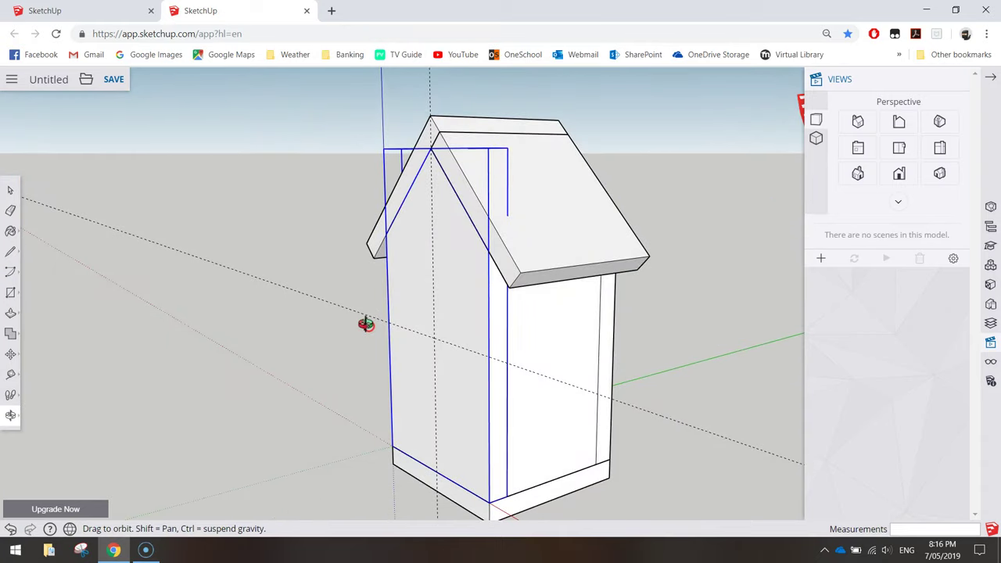
pyautogui.click(899, 172)
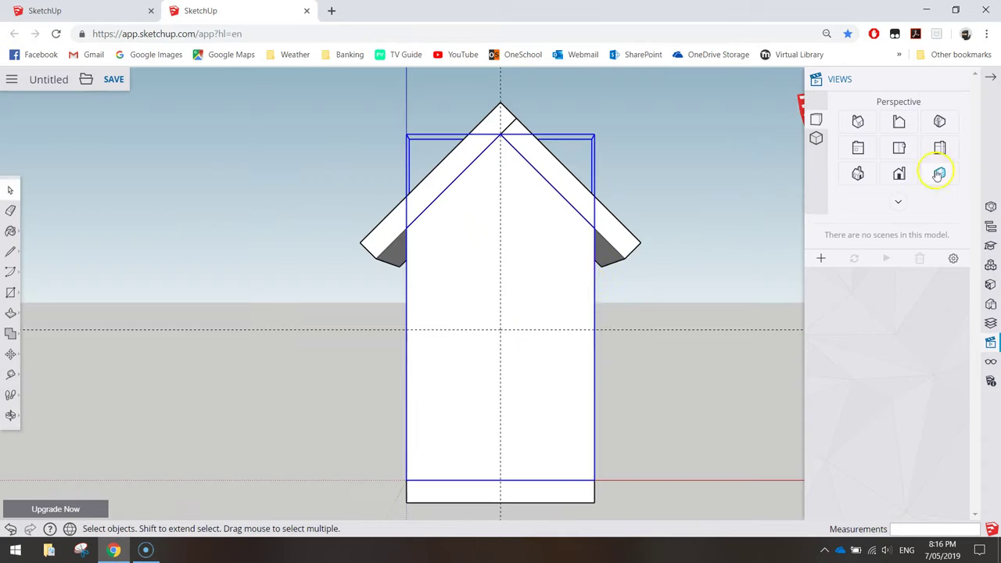
pyautogui.rightClick(453, 270)
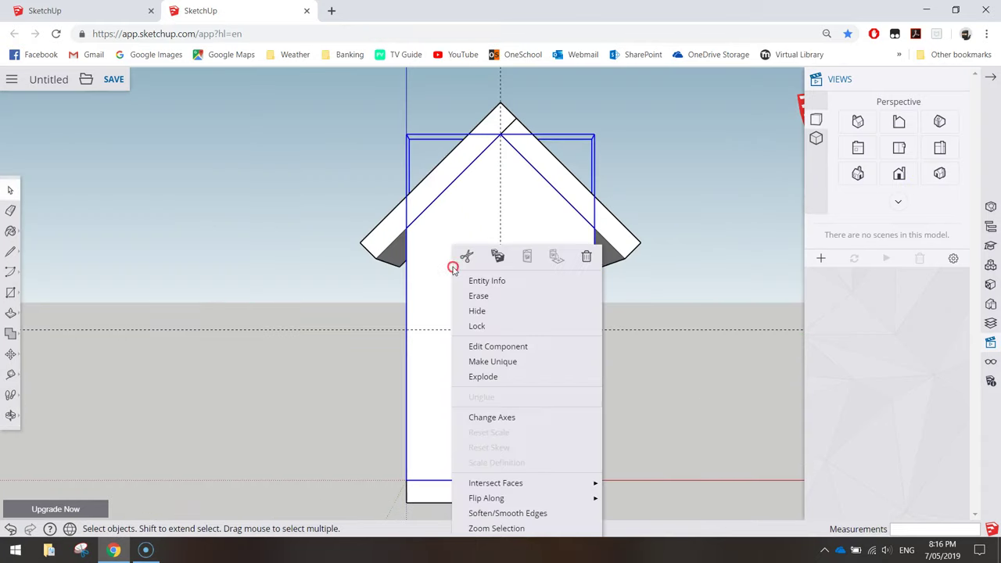
pyautogui.click(484, 362)
# Inspect the front wall from the side, return to Front view and open its component for editing
pyautogui.moveTo(677, 289); pyautogui.dragTo(428, 254, button='middle')
pyautogui.moveTo(681, 286); pyautogui.dragTo(538, 293, button='middle')
pyautogui.moveTo(477, 299); pyautogui.dragTo(706, 257, button='middle')
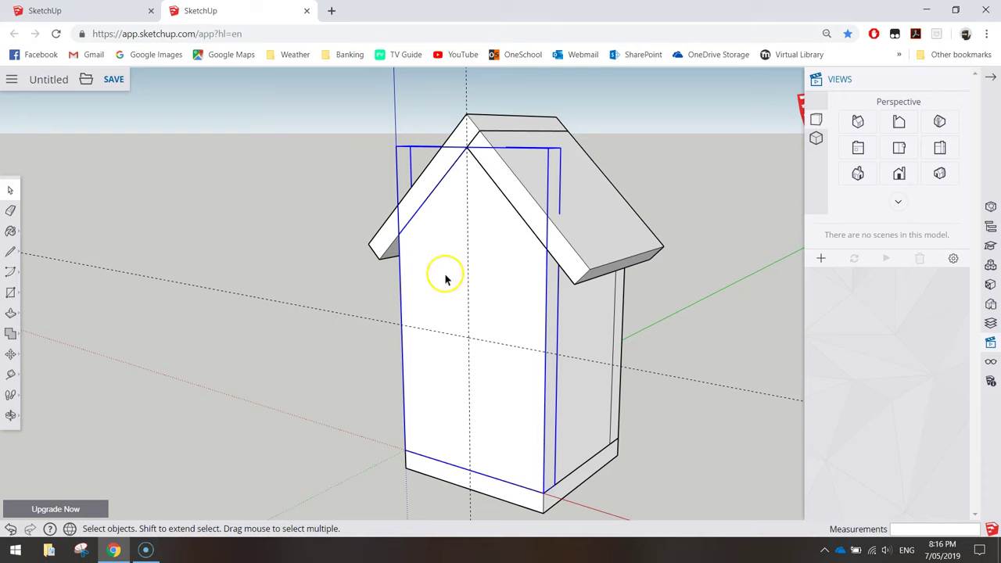
pyautogui.moveTo(536, 291); pyautogui.dragTo(766, 259, button='middle')
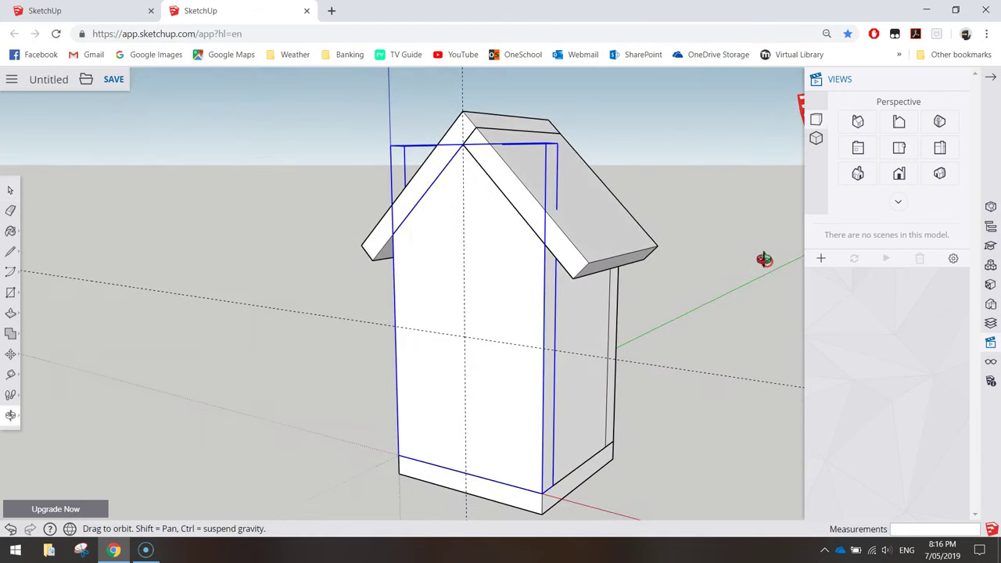
pyautogui.click(899, 175)
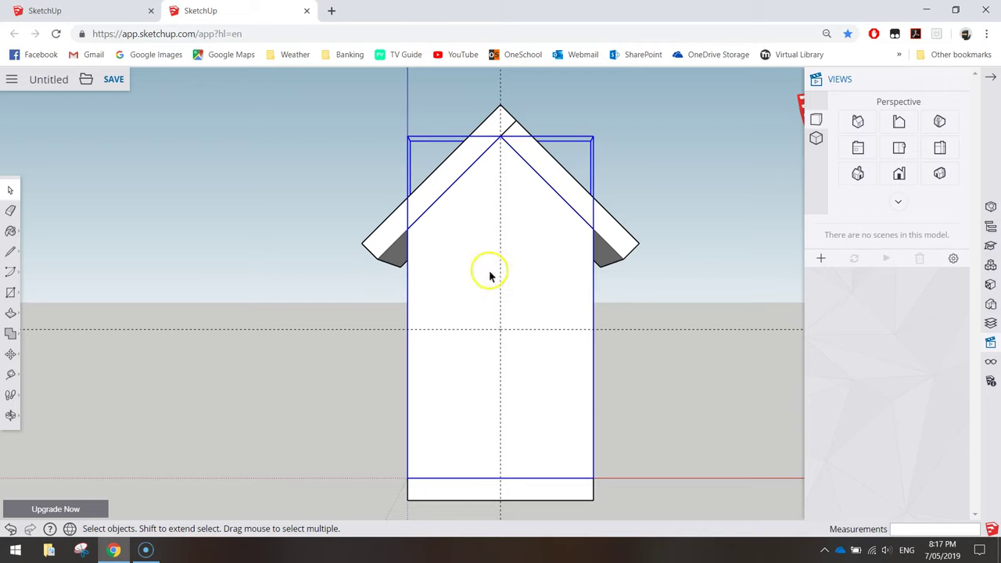
pyautogui.click(444, 286)
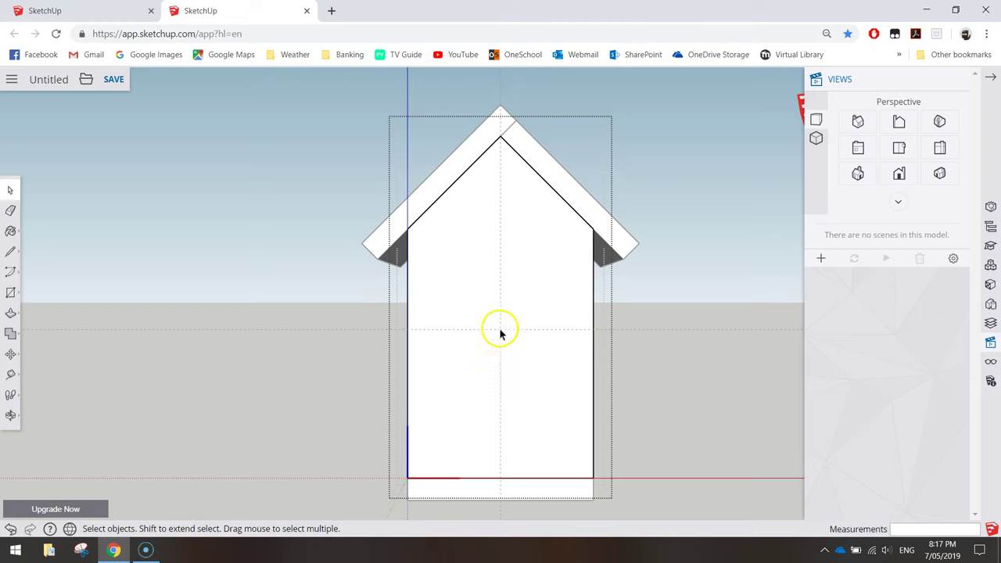
# Draw a circle of 30 mm radius on the front wall, centred on the intersection of the two guides
pyautogui.click(11, 292)
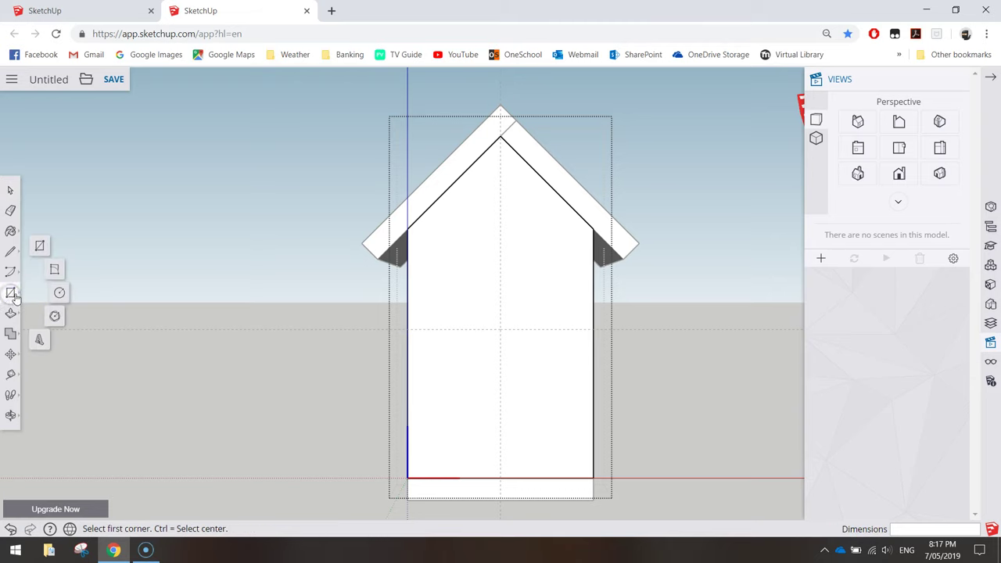
pyautogui.click(60, 294)
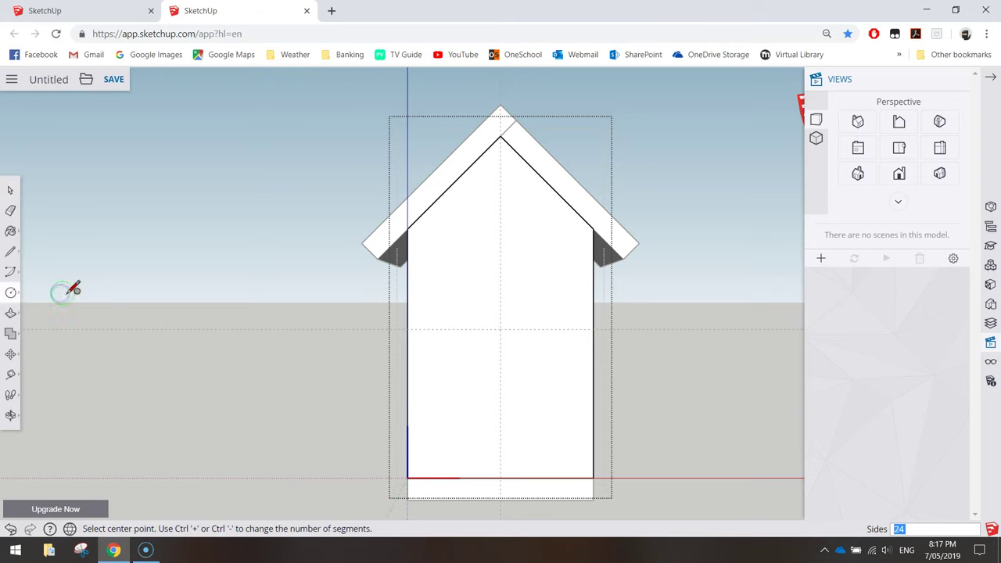
pyautogui.click(500, 329)
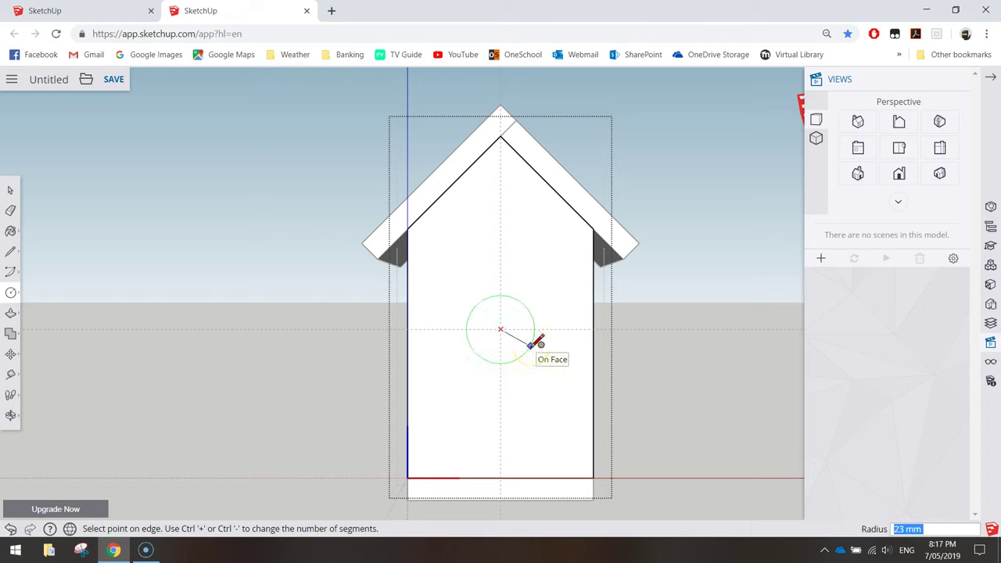
pyautogui.click(539, 344)
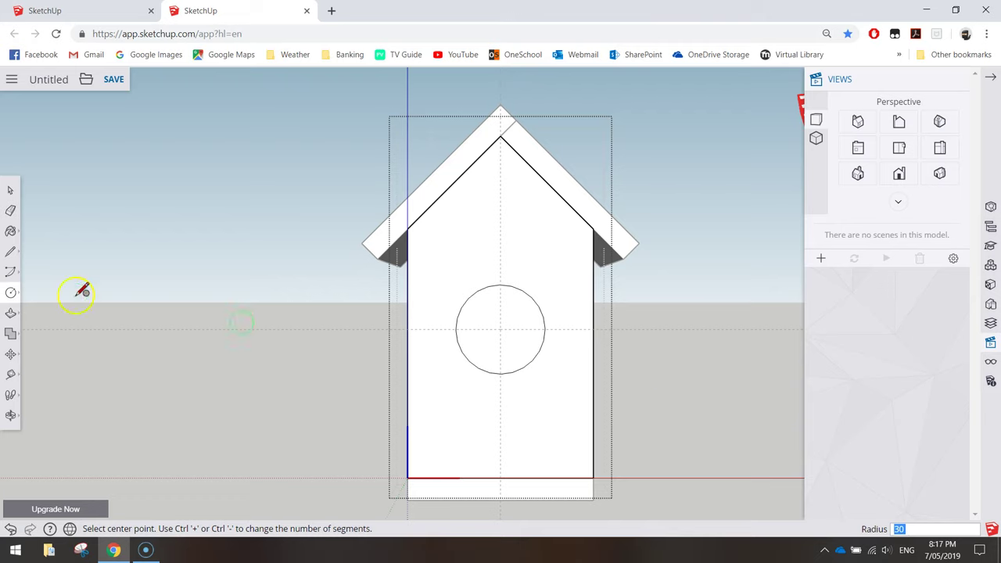
# Push the 30 mm radius circle 15 mm through the front wall to cut the entrance hole, and inspect the opening
pyautogui.click(13, 315)
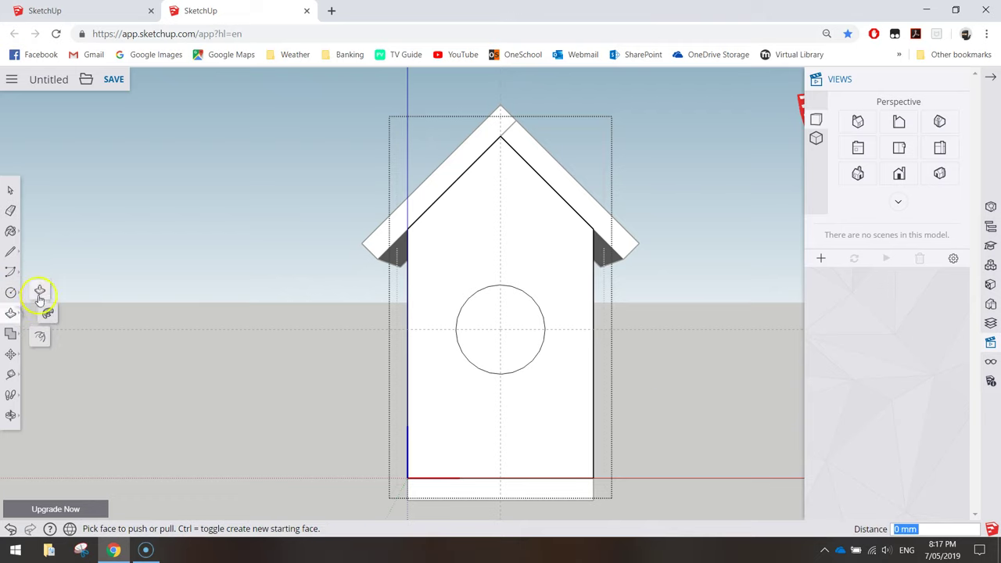
pyautogui.moveTo(664, 353); pyautogui.dragTo(464, 380, button='middle')
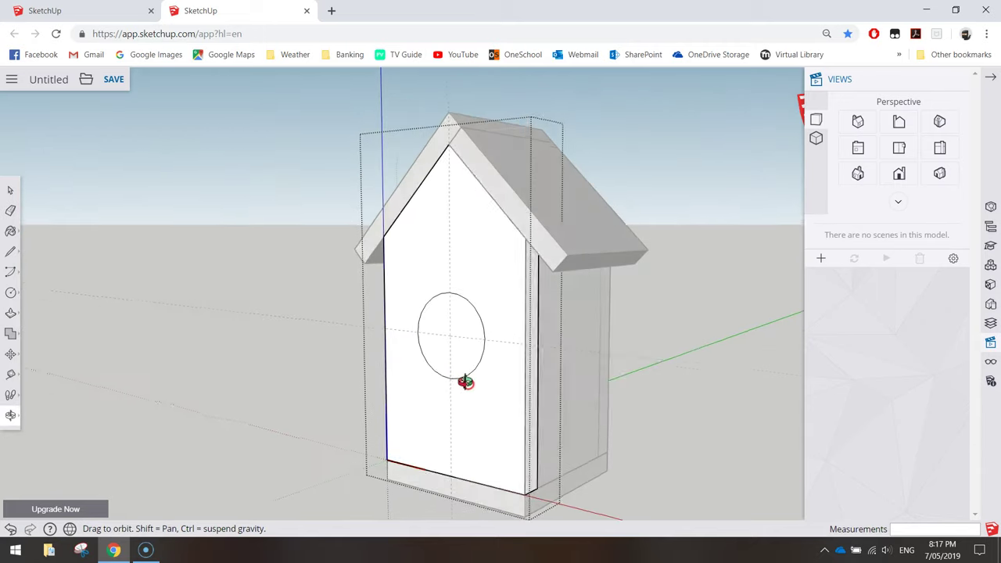
pyautogui.click(461, 365)
pyautogui.click(461, 364)
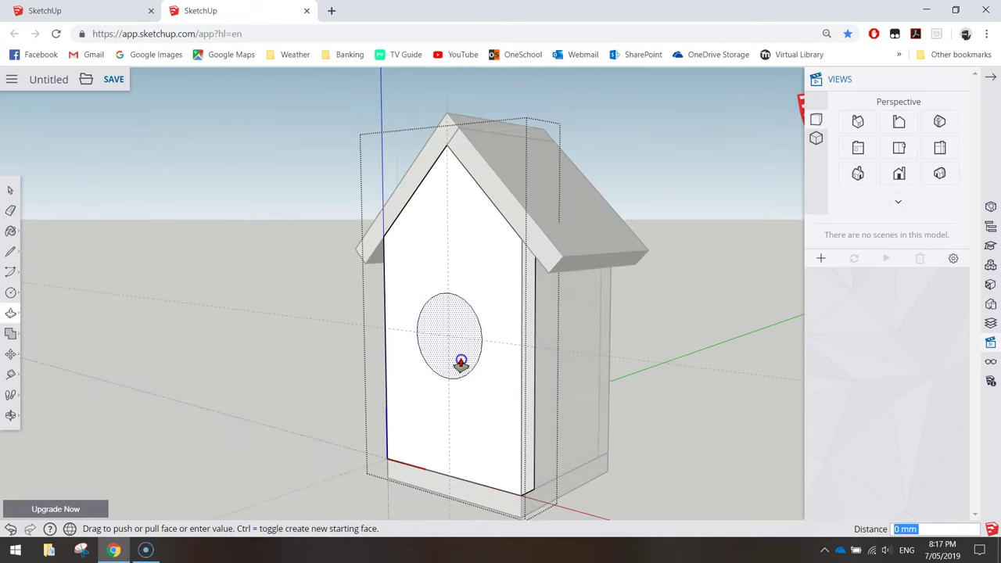
pyautogui.click(472, 360)
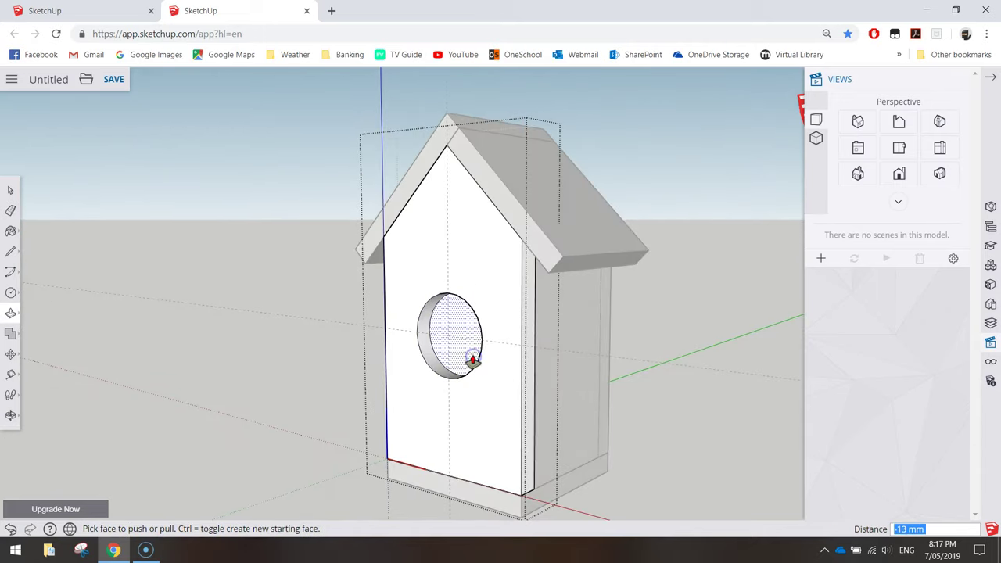
pyautogui.click(472, 360)
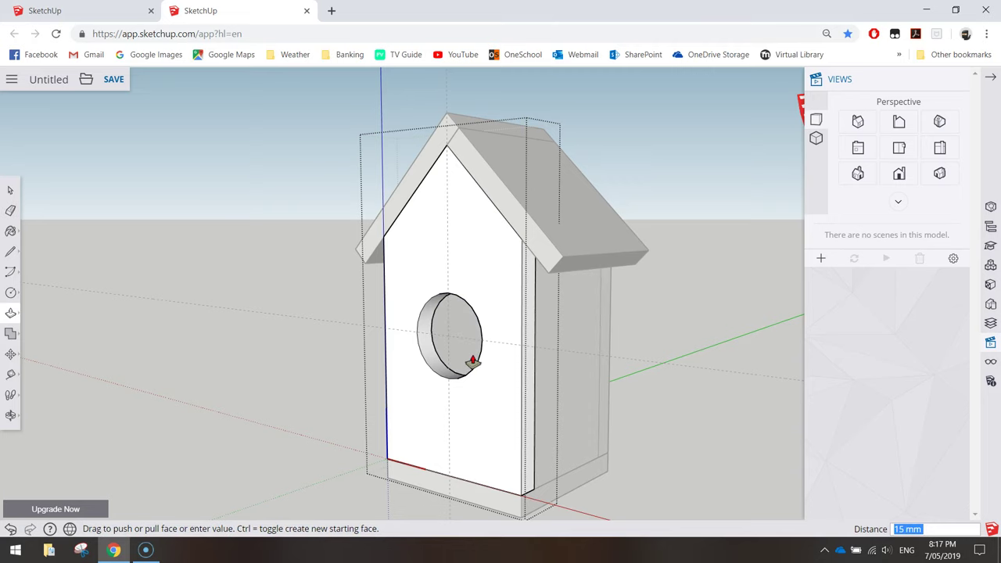
pyautogui.click(486, 390)
pyautogui.moveTo(414, 357); pyautogui.dragTo(466, 284, button='middle')
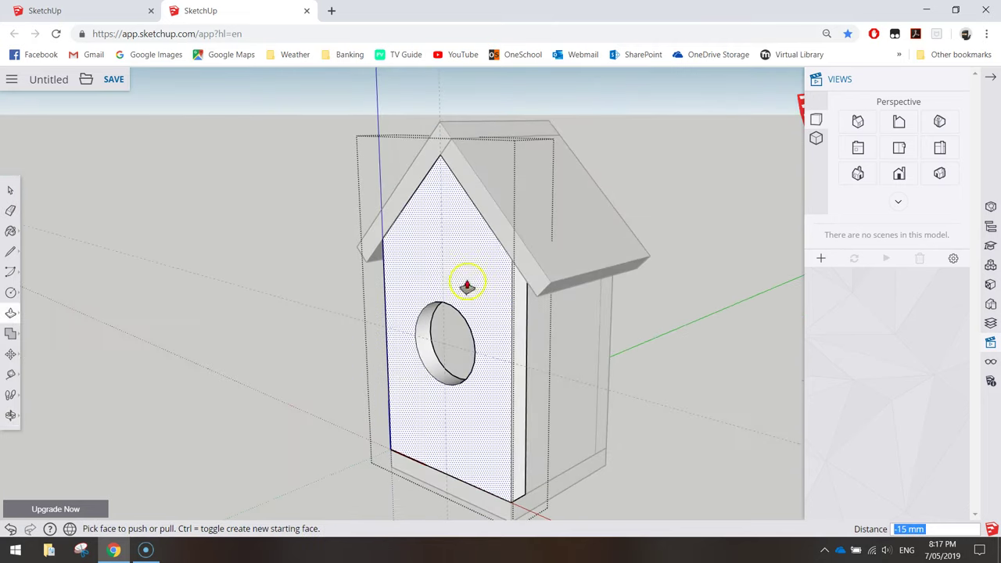
pyautogui.click(515, 328)
pyautogui.moveTo(425, 357); pyautogui.dragTo(332, 348, button='middle')
pyautogui.scroll(4, 485, 392)
# Finish editing the front wall component and show the whole bird house in Front view
pyautogui.click(901, 174)
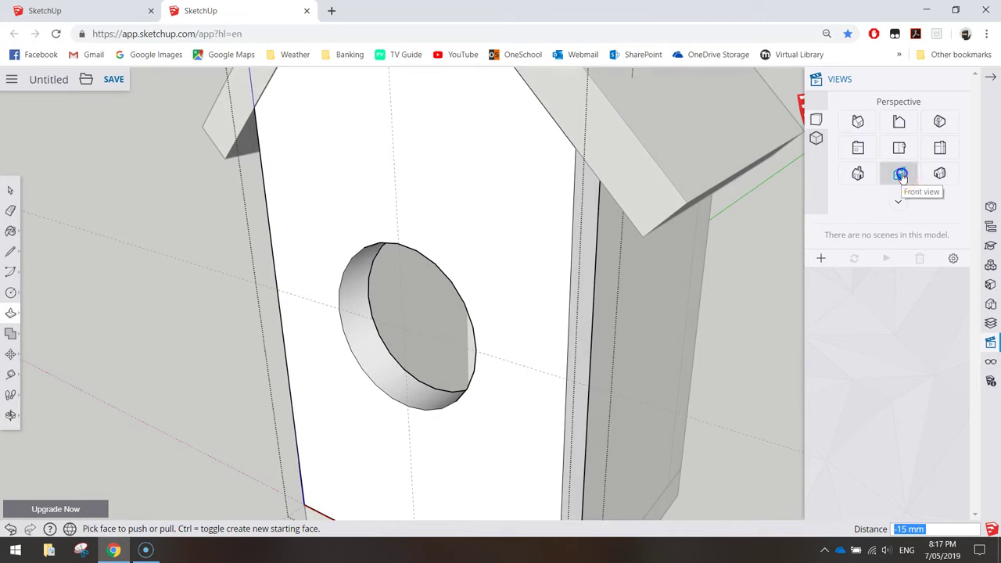
pyautogui.scroll(-2, 630, 292)
pyautogui.scroll(-1, 630, 292)
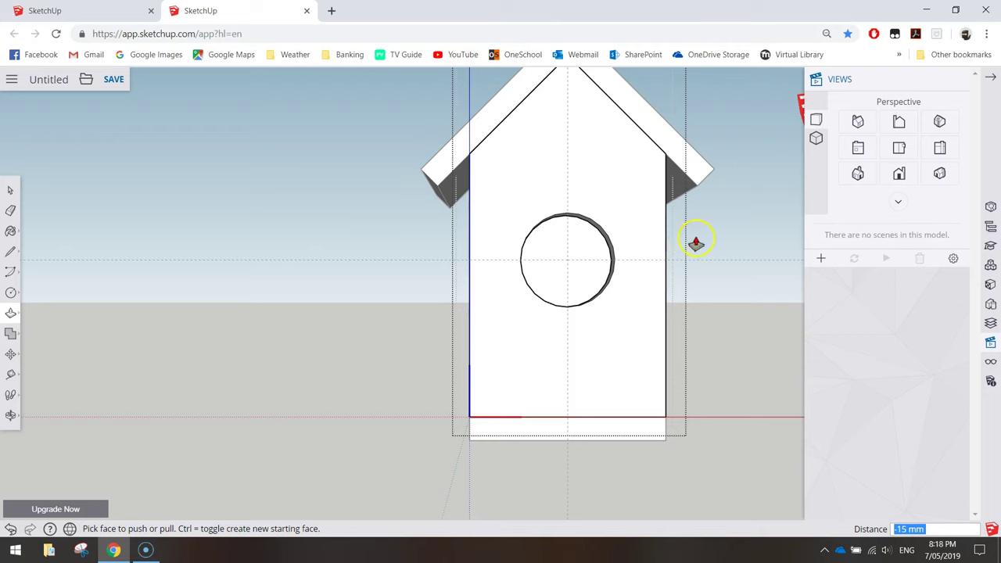
pyautogui.keyDown('shift'); pyautogui.moveTo(696, 242); pyautogui.dragTo(600, 311, button='middle'); pyautogui.keyUp('shift')
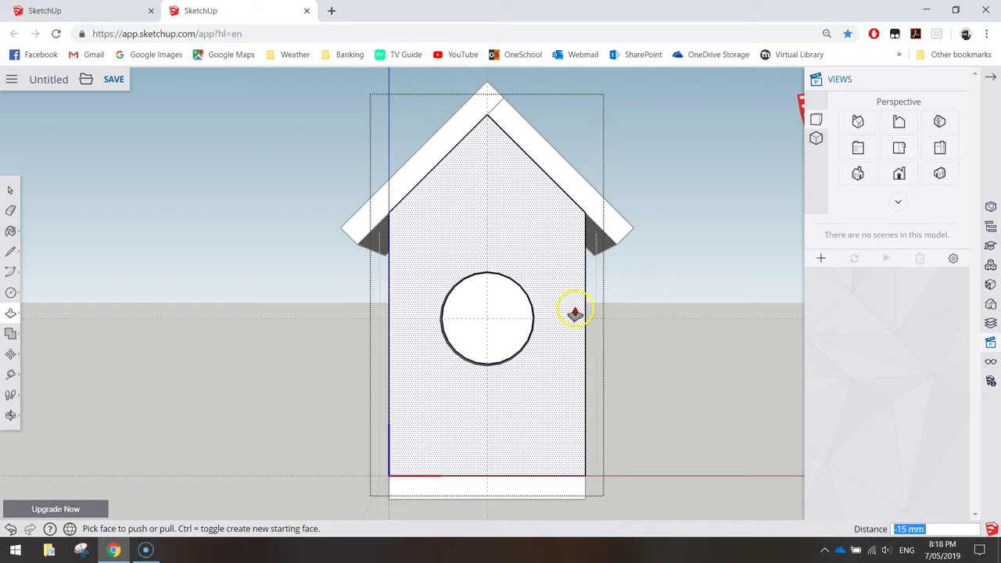
pyautogui.click(575, 312)
pyautogui.click(10, 190)
pyautogui.click(242, 189)
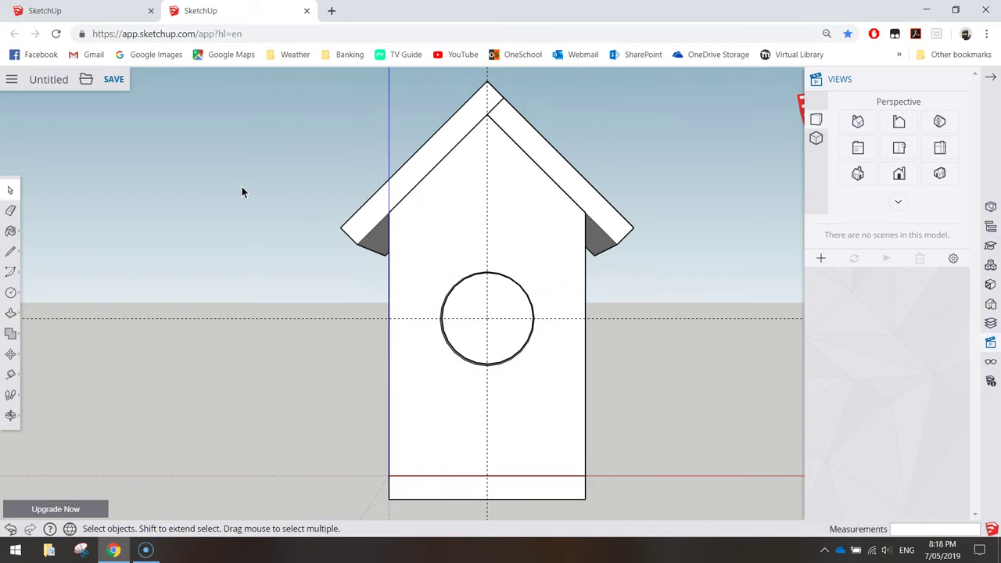
pyautogui.moveTo(740, 315); pyautogui.dragTo(516, 336, button='middle')
pyautogui.click(899, 172)
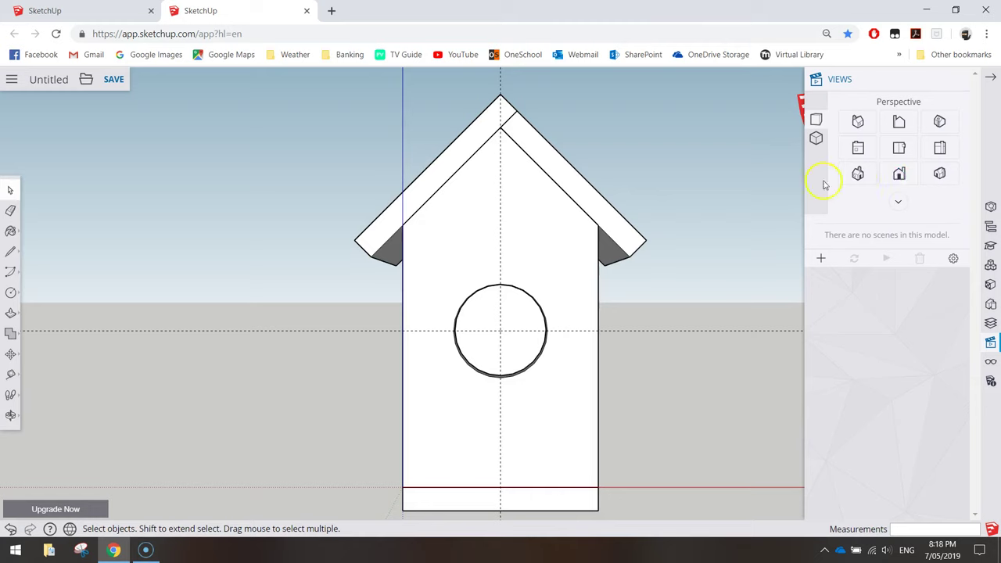
# With Tape Measure, place a guide point on the centreline 50 mm above the front wall's bottom edge and a horizontal guide through it
pyautogui.click(11, 377)
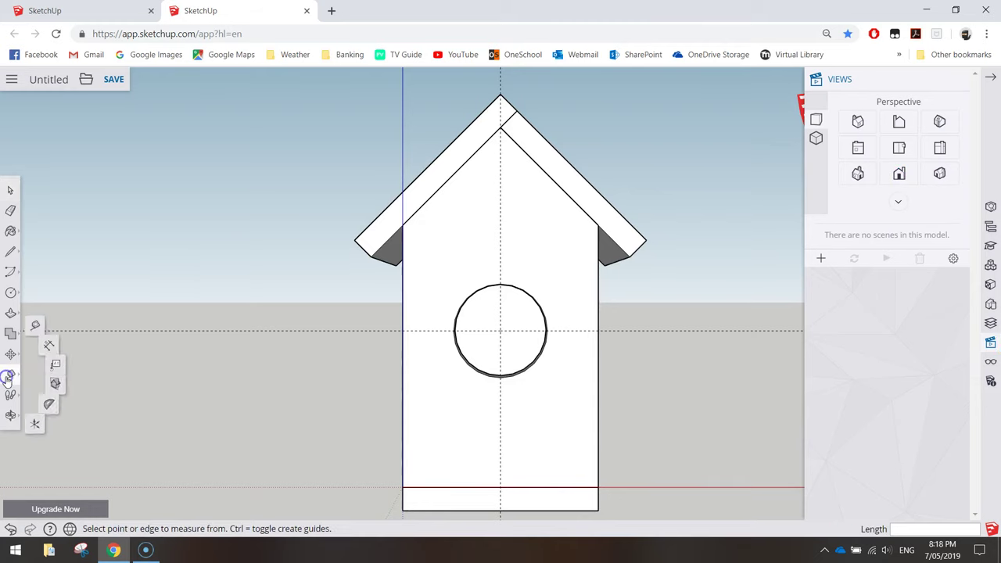
pyautogui.click(39, 317)
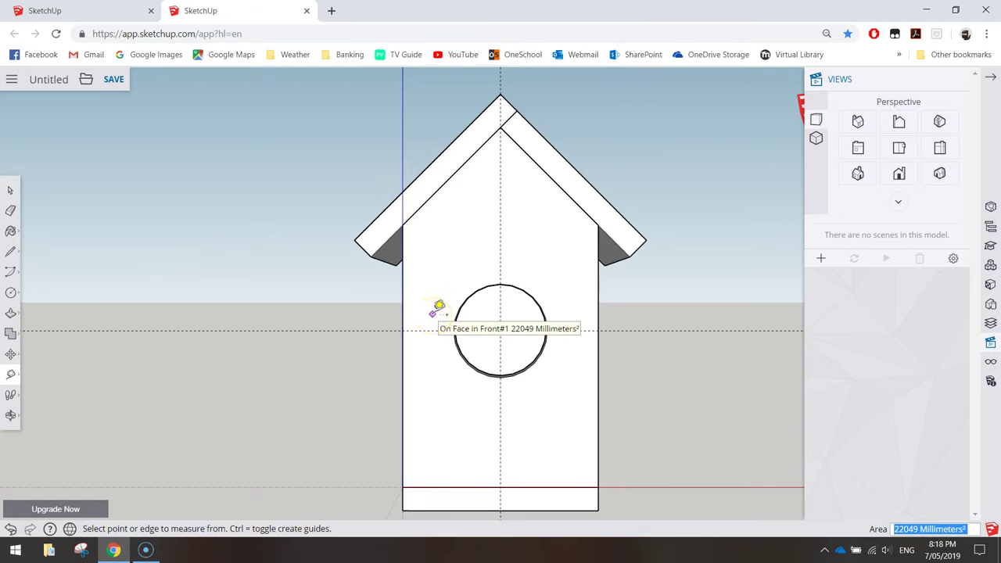
pyautogui.click(504, 487)
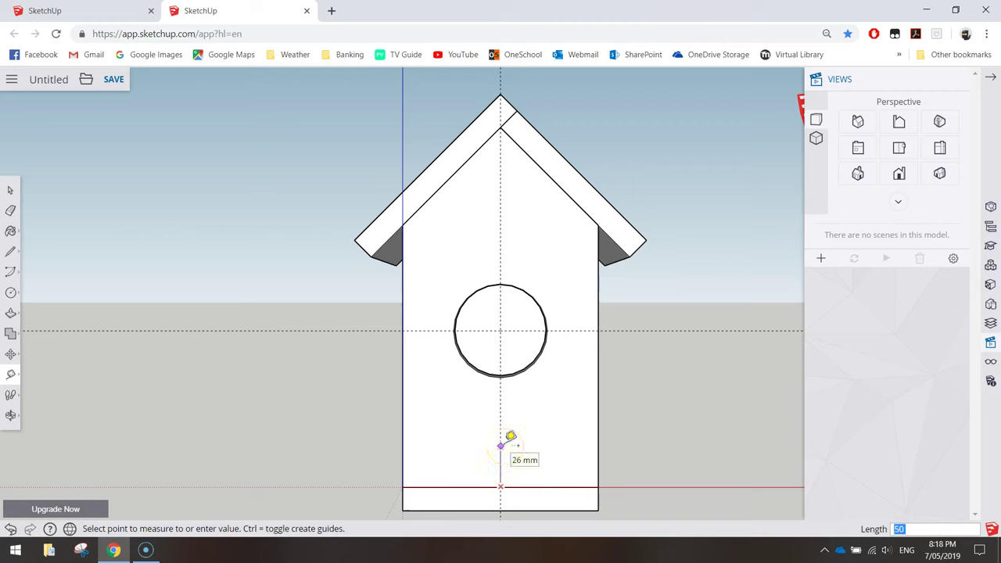
pyautogui.press('Return')
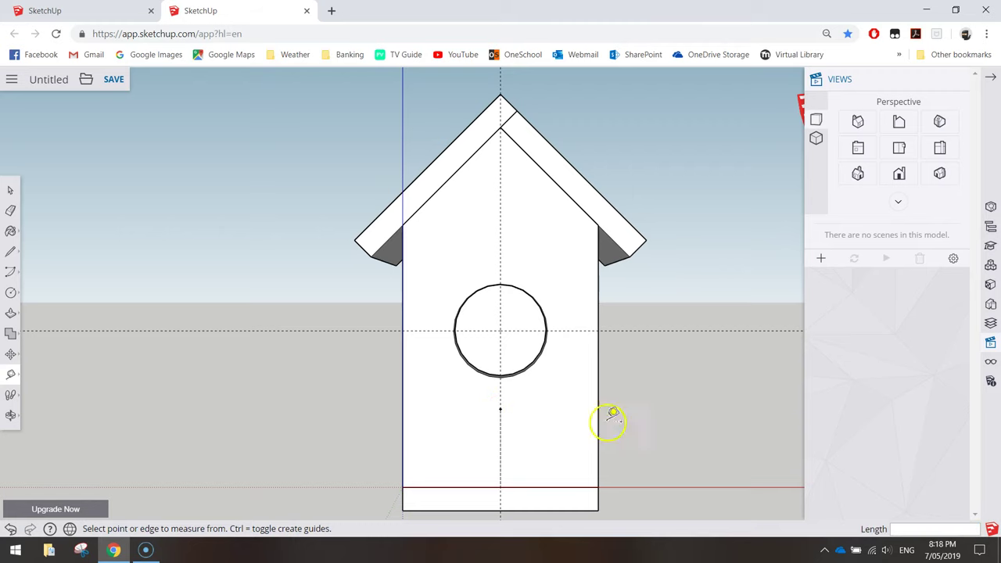
pyautogui.click(500, 407)
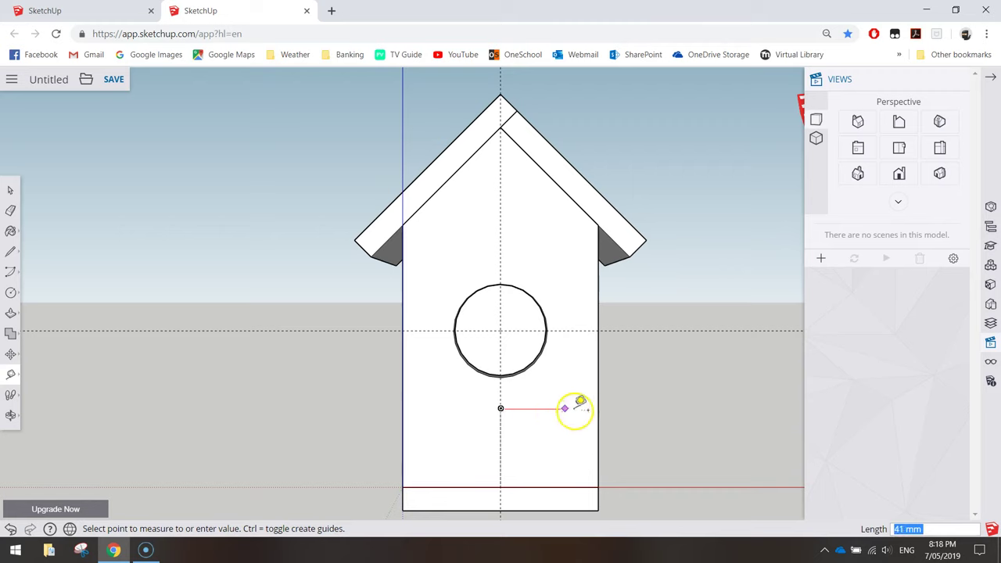
pyautogui.click(602, 407)
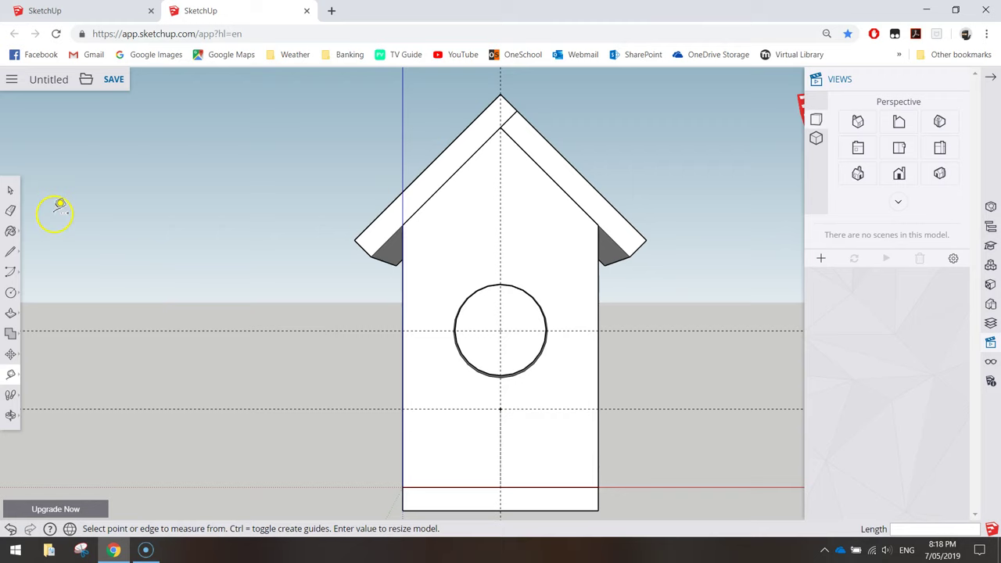
# Open the front wall component for editing and draw a circle of 6 mm radius centred on the guide point below the entrance hole
pyautogui.click(11, 190)
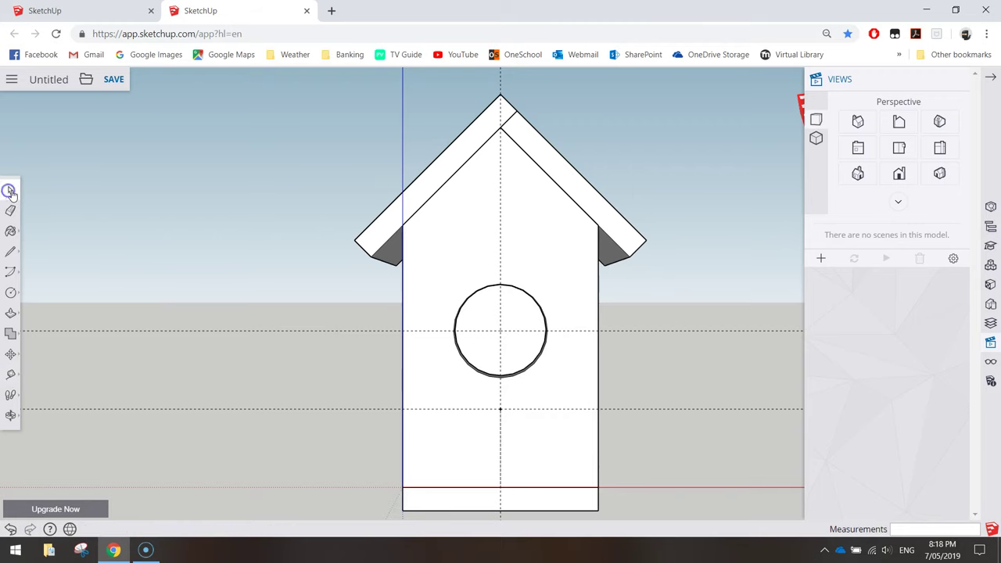
pyautogui.doubleClick(440, 378)
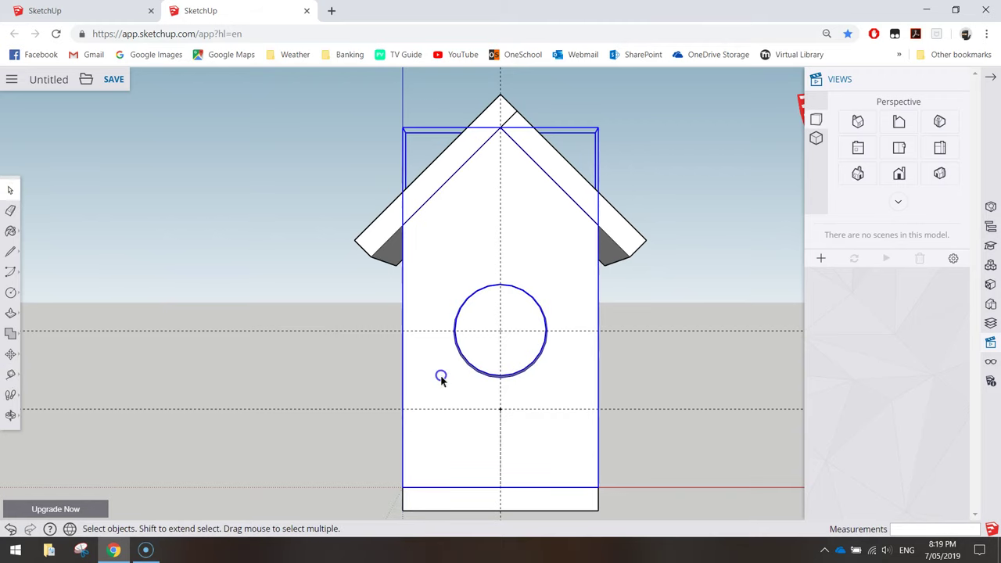
pyautogui.press('g')
pyautogui.click(516, 426)
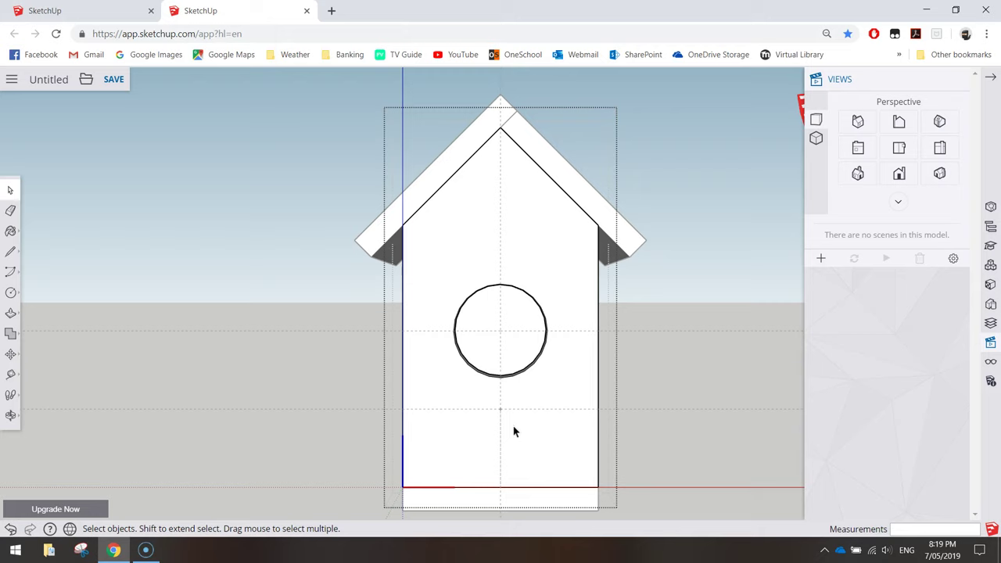
pyautogui.click(11, 292)
pyautogui.click(60, 291)
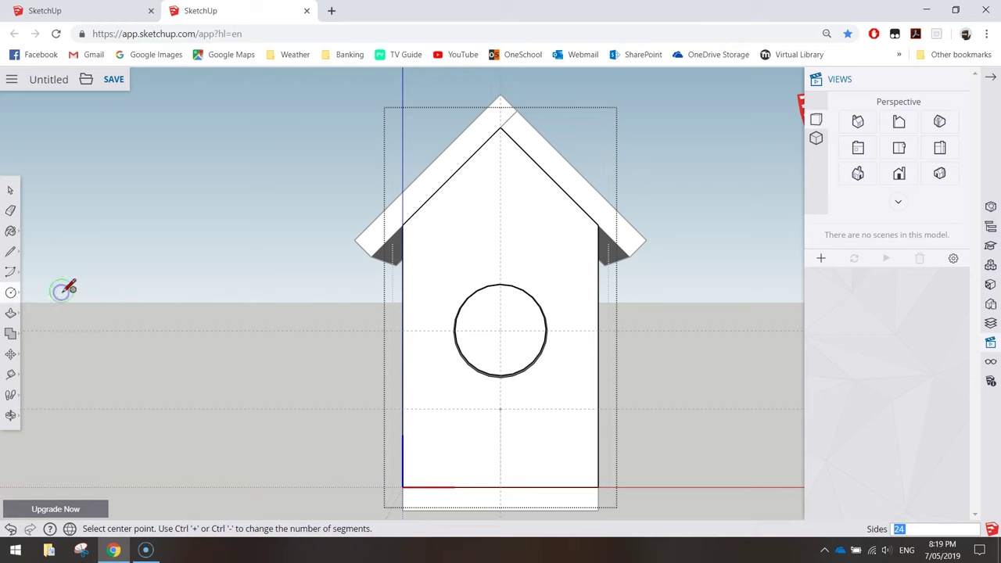
pyautogui.click(501, 408)
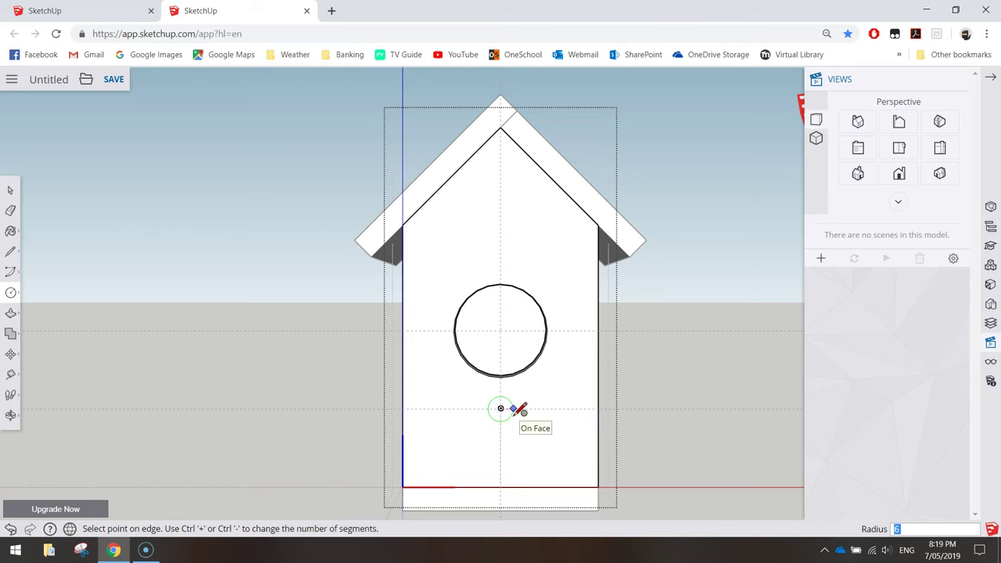
pyautogui.press('Escape')
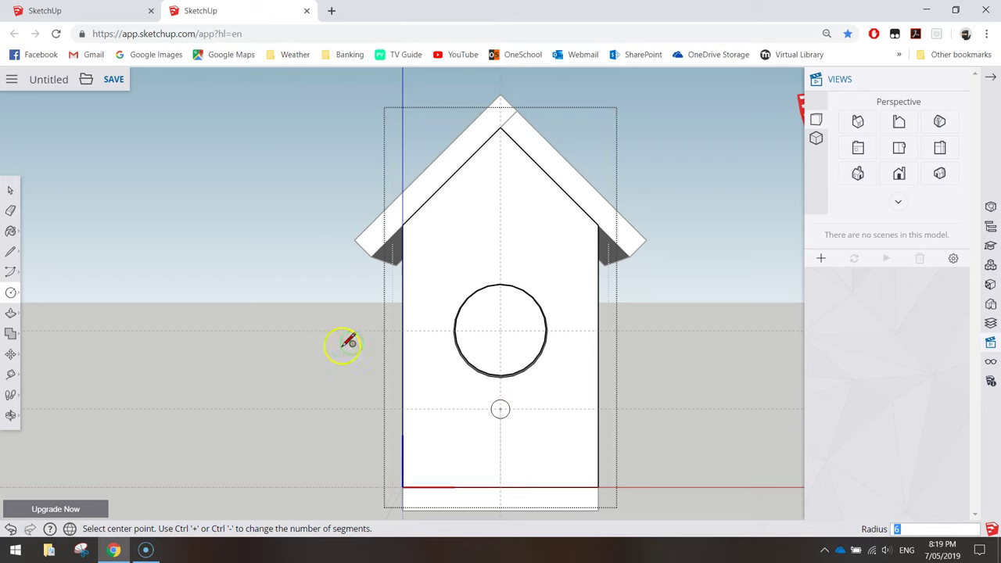
# Push the 6 mm radius circle 15 mm through the front wall to cut the perch hole
pyautogui.click(11, 313)
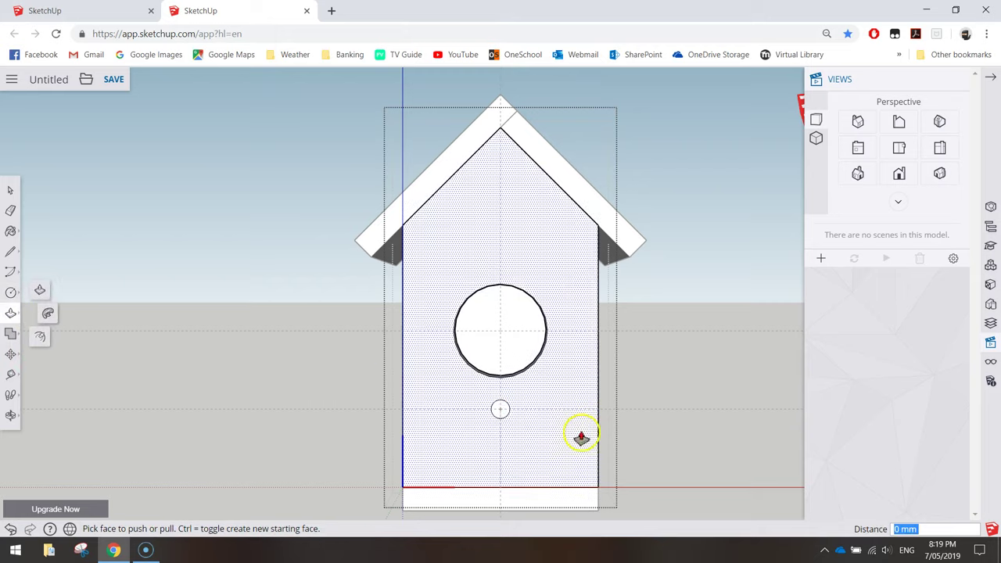
pyautogui.moveTo(581, 435); pyautogui.dragTo(430, 448, button='middle')
pyautogui.click(460, 415)
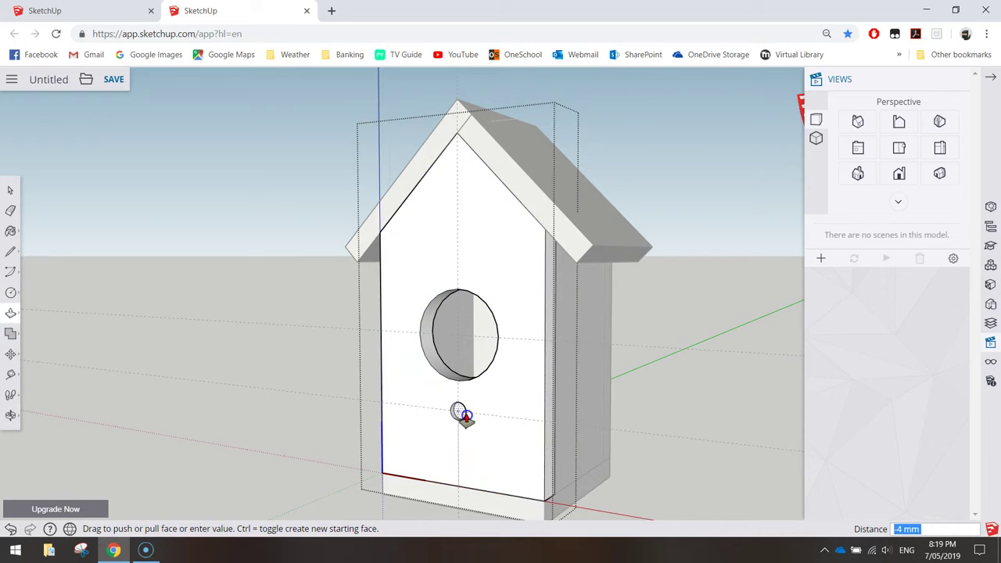
pyautogui.click(461, 414)
pyautogui.click(461, 414)
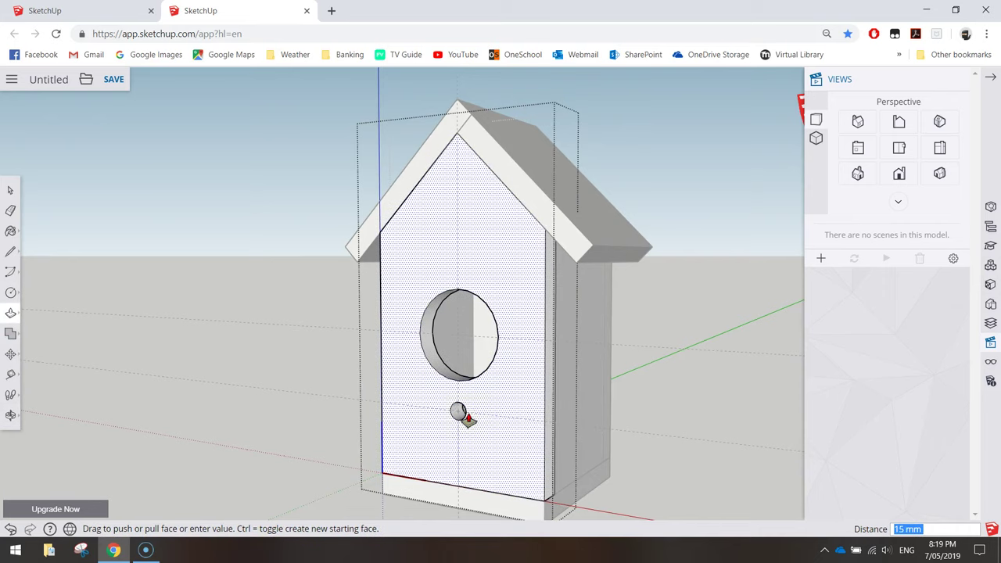
pyautogui.moveTo(505, 440); pyautogui.dragTo(449, 368, button='middle')
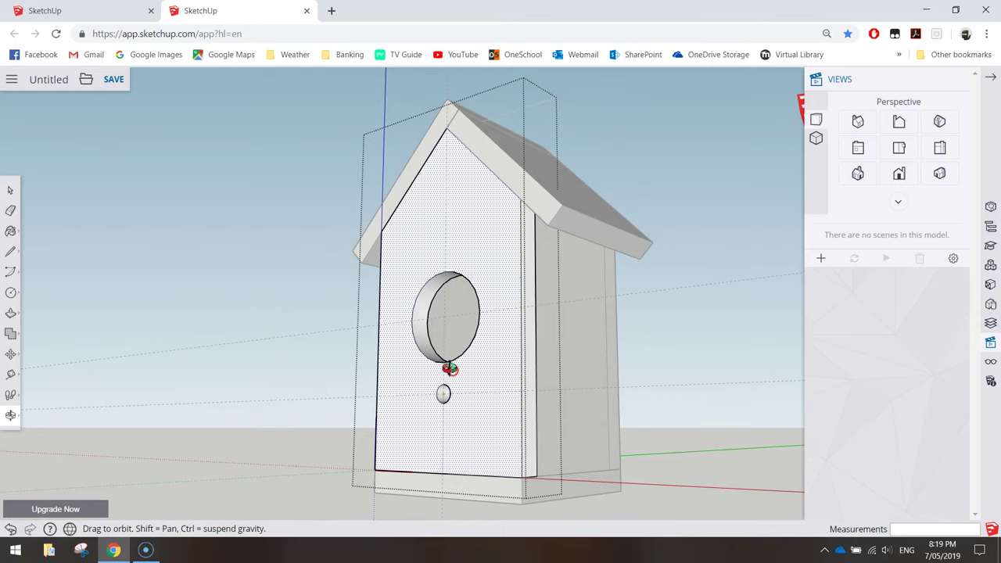
# Finish editing the front wall component and hide the side wall facing the view
pyautogui.click(11, 191)
pyautogui.moveTo(581, 319); pyautogui.dragTo(380, 349, button='middle')
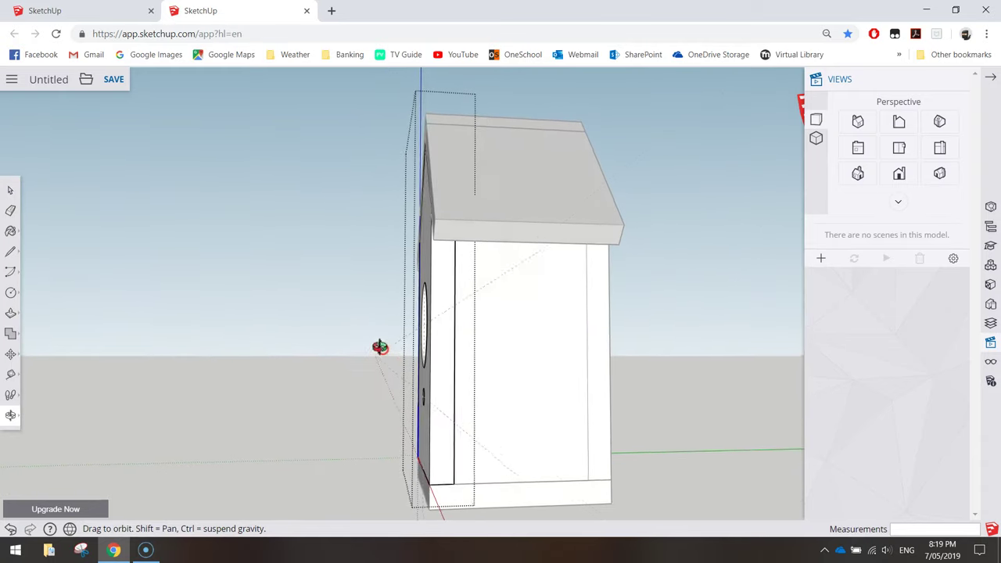
pyautogui.rightClick(523, 327)
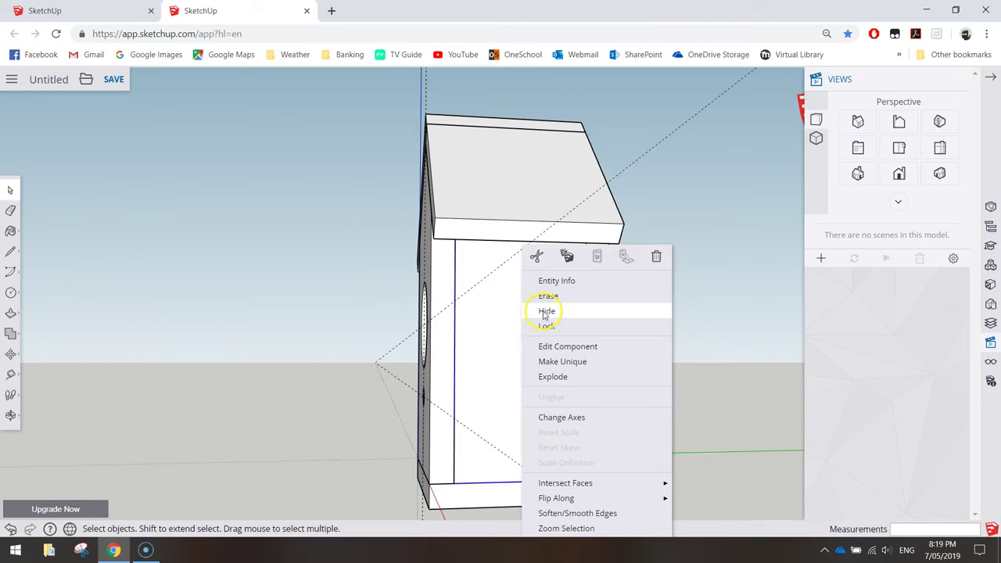
pyautogui.click(546, 312)
# Hide the back wall component to expose the inside of the bird house
pyautogui.moveTo(653, 323); pyautogui.dragTo(519, 284, button='middle')
pyautogui.click(534, 274)
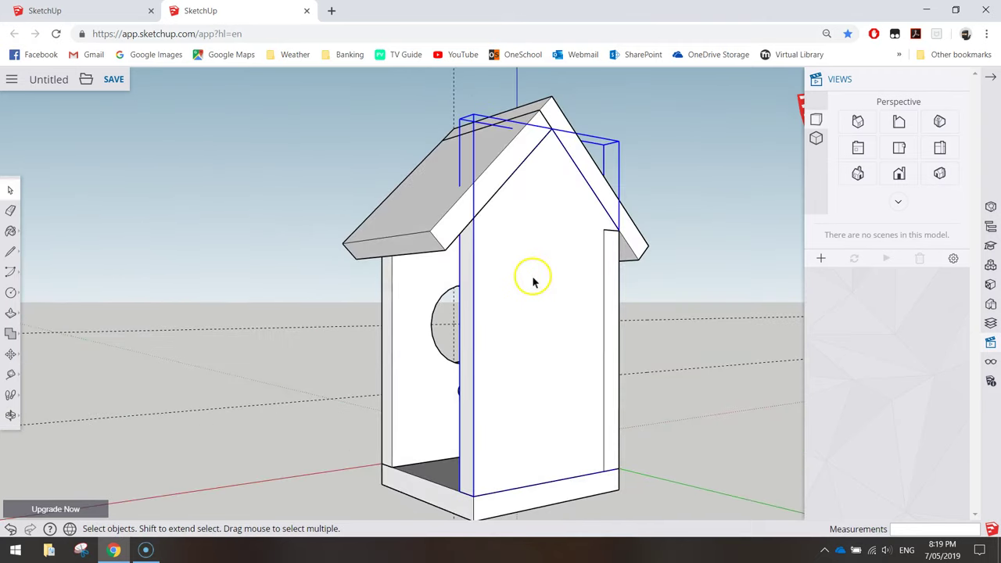
pyautogui.rightClick(533, 279)
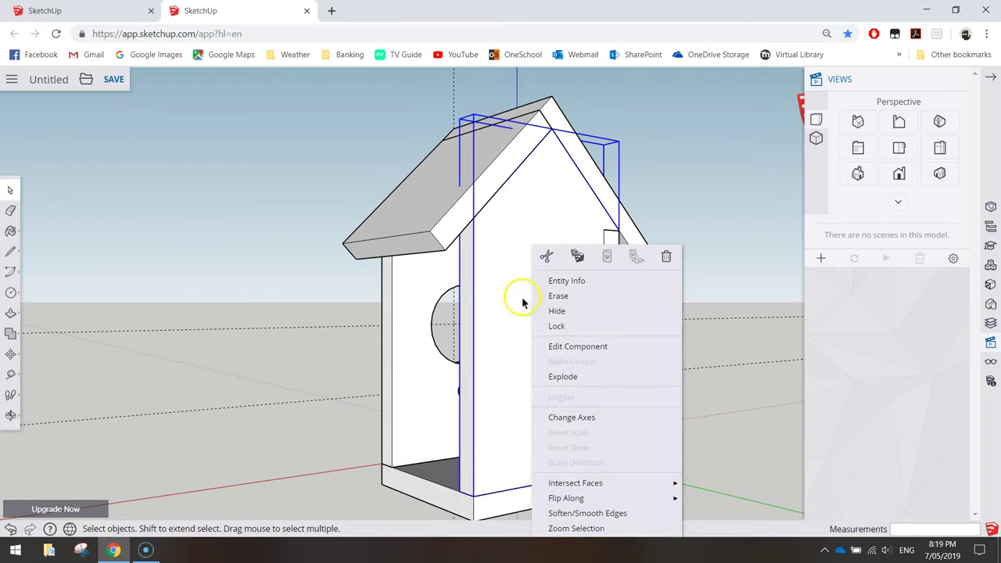
pyautogui.click(557, 311)
# Remove all guides from the model while facing the inside of the front wall
pyautogui.moveTo(576, 428); pyautogui.dragTo(489, 393, button='middle')
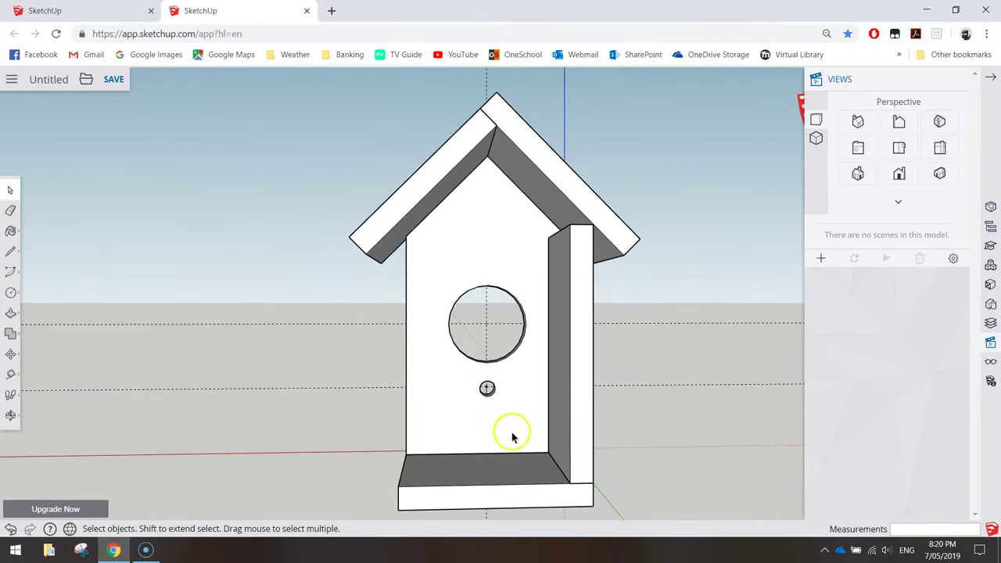
pyautogui.scroll(2, 514, 426)
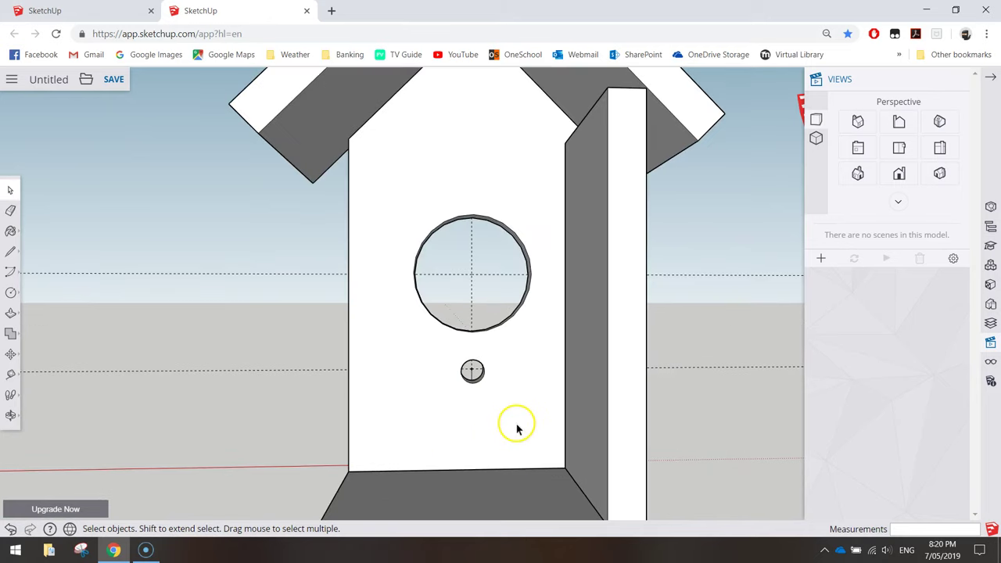
pyautogui.scroll(2, 456, 418)
pyautogui.moveTo(440, 409); pyautogui.dragTo(392, 400, button='middle')
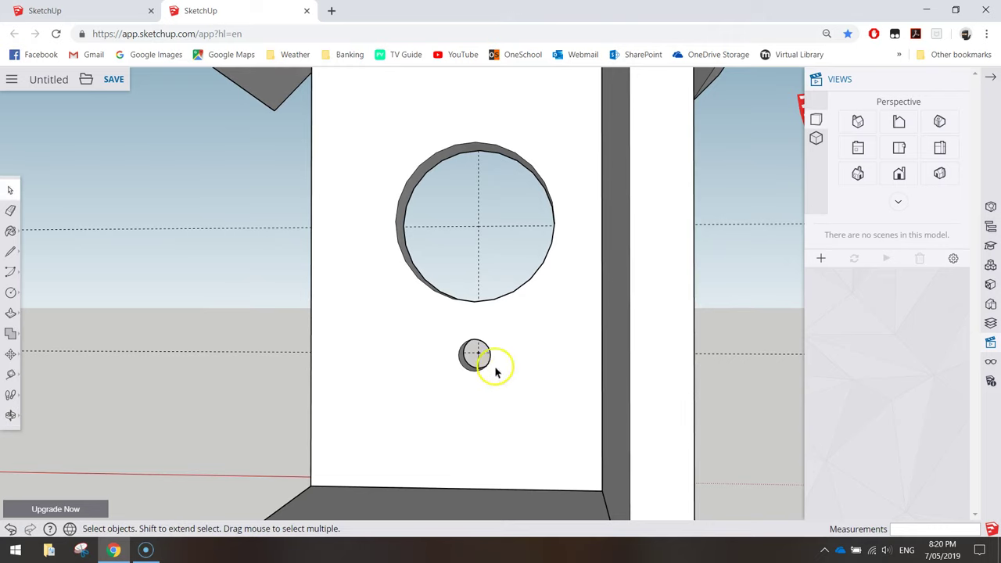
pyautogui.moveTo(474, 354); pyautogui.dragTo(501, 341, button='middle')
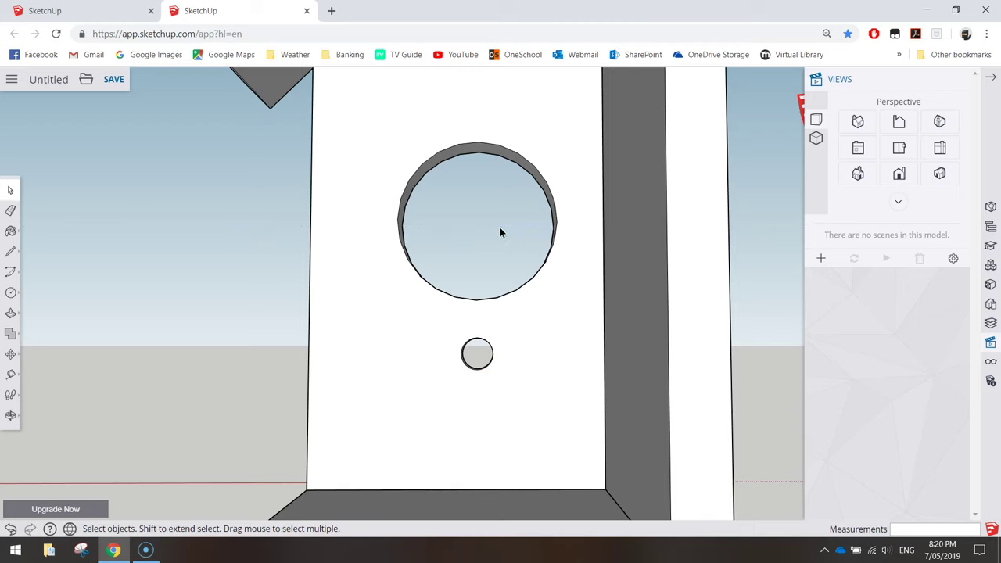
# Examine the entrance and perch holes from inside, facing the front wall squarely from the back
pyautogui.scroll(-5, 520, 395)
pyautogui.scroll(1, 523, 394)
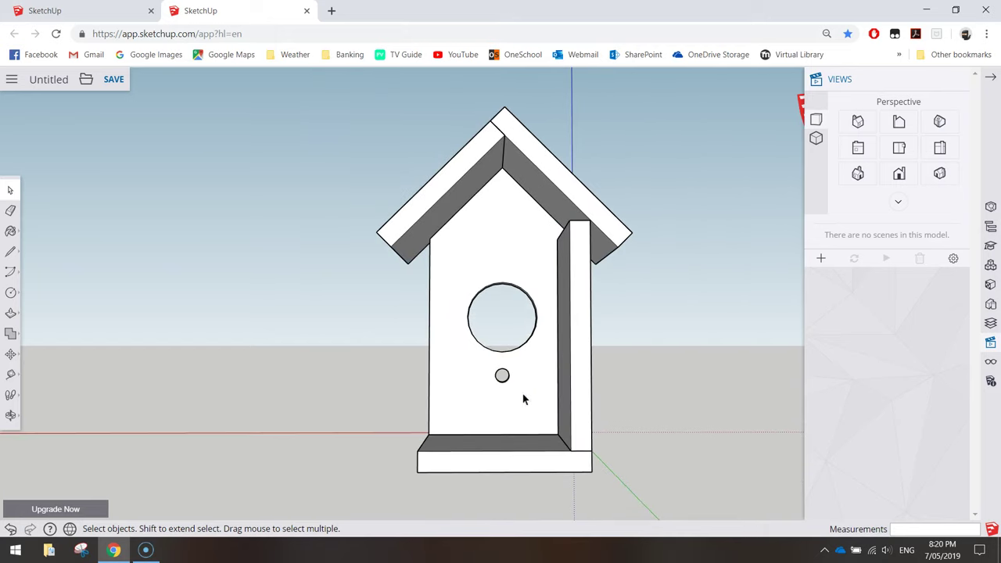
pyautogui.scroll(2, 502, 391)
pyautogui.scroll(2, 504, 393)
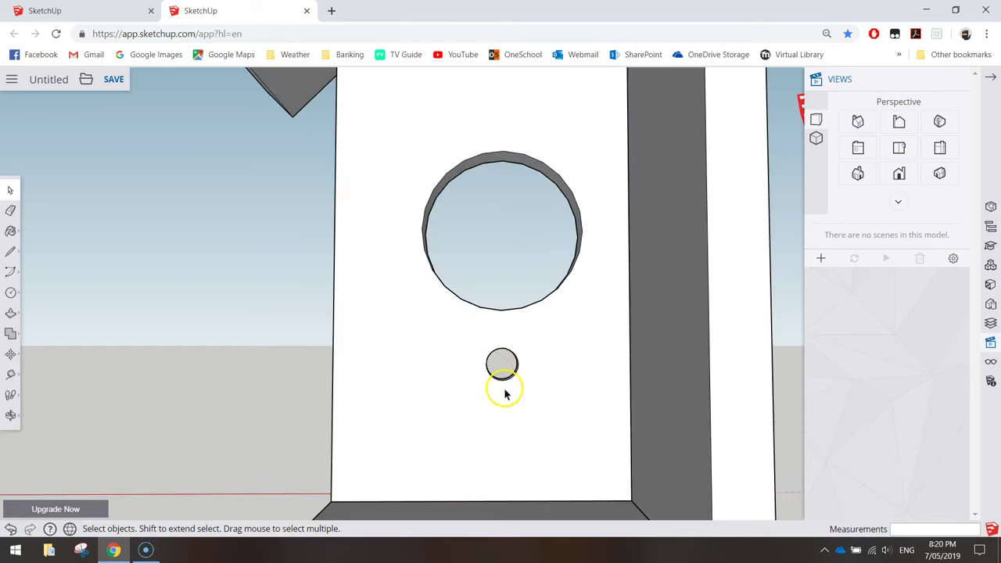
pyautogui.scroll(2, 506, 368)
pyautogui.scroll(-2, 512, 389)
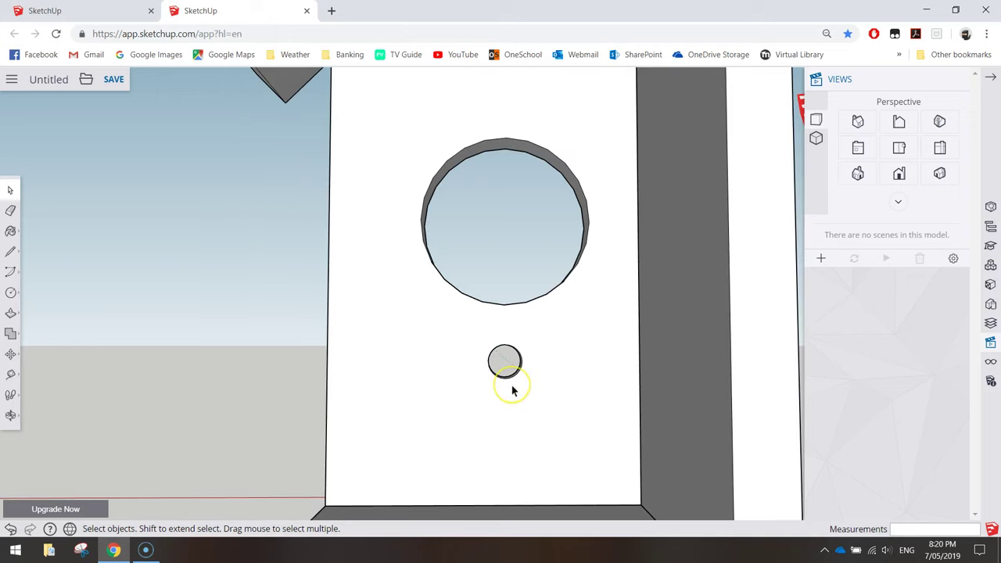
pyautogui.click(879, 303)
pyautogui.click(898, 125)
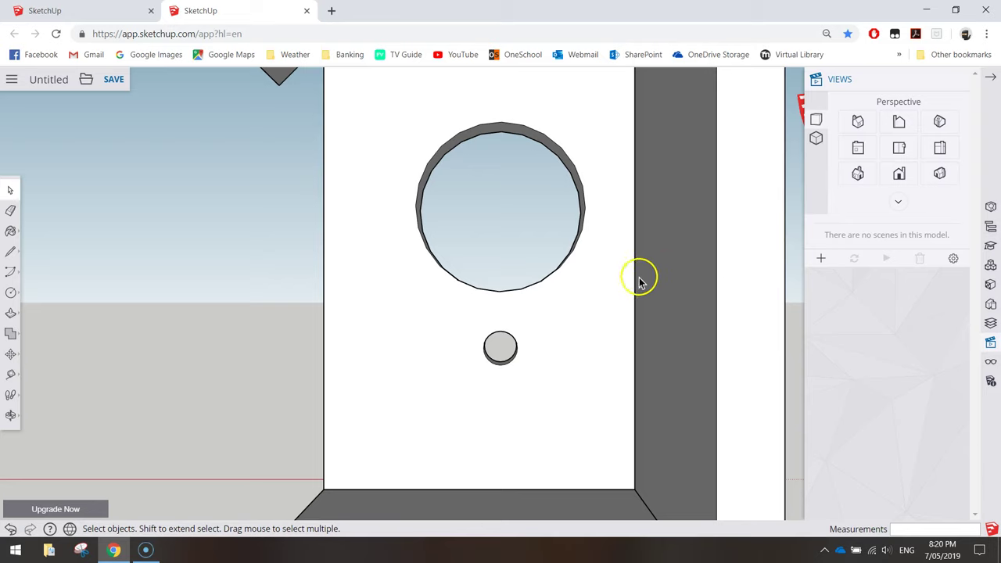
# Try to place a vertical Tape Measure guide from the front wall's inside bottom edge through the perch hole
pyautogui.click(31, 369)
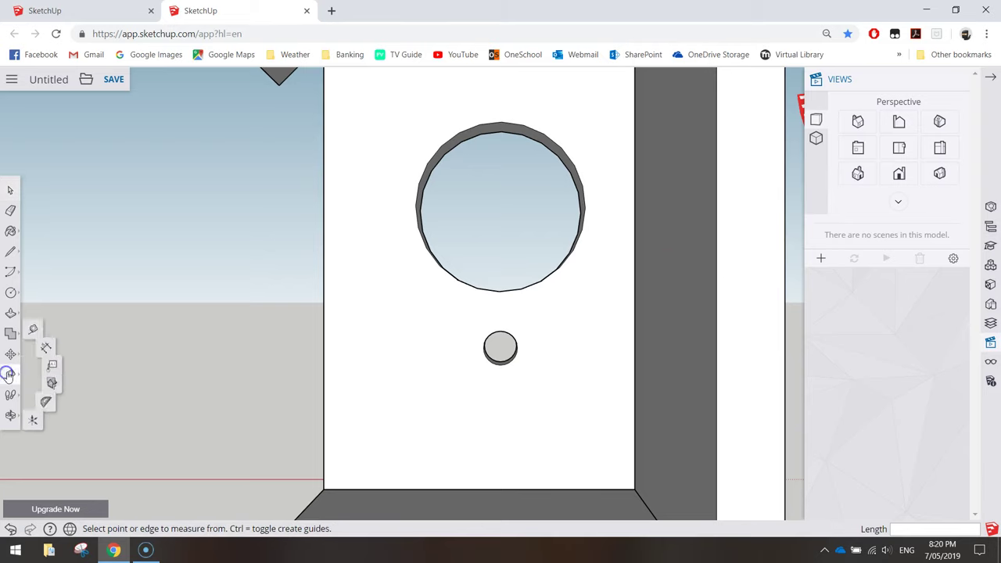
pyautogui.click(39, 319)
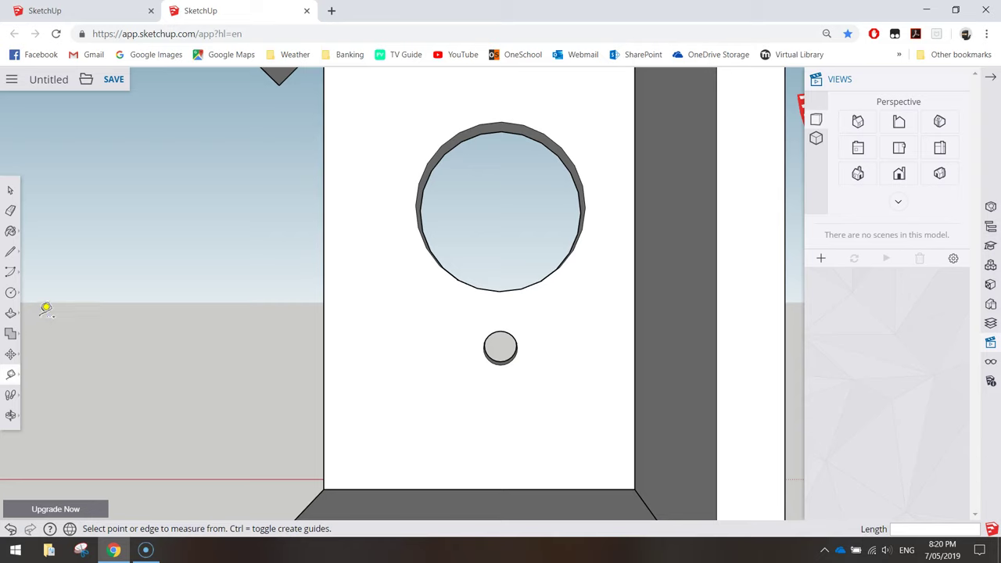
pyautogui.click(509, 378)
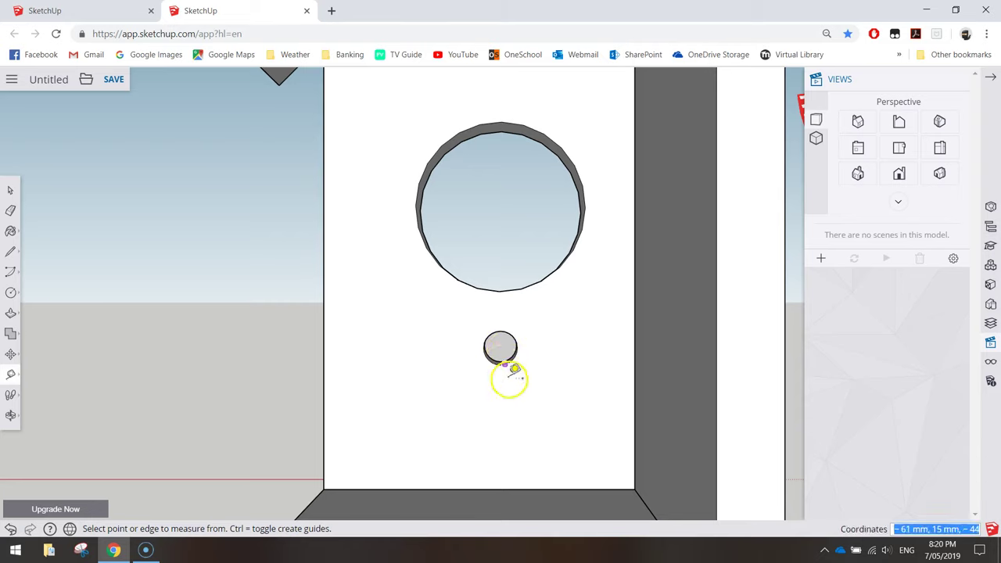
pyautogui.moveTo(509, 383); pyautogui.dragTo(506, 329, button='middle')
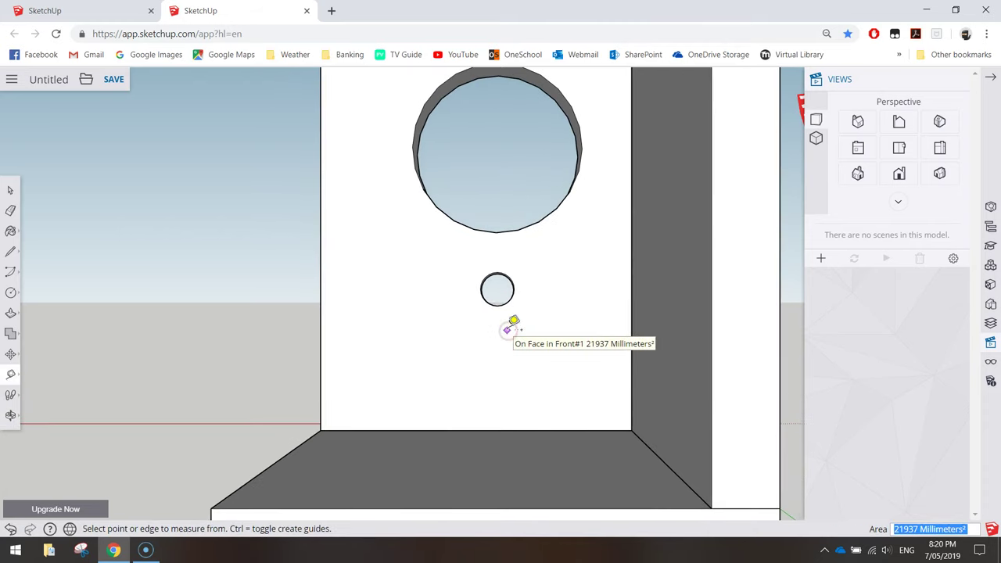
pyautogui.click(497, 430)
pyautogui.click(497, 271)
pyautogui.click(500, 256)
pyautogui.click(513, 294)
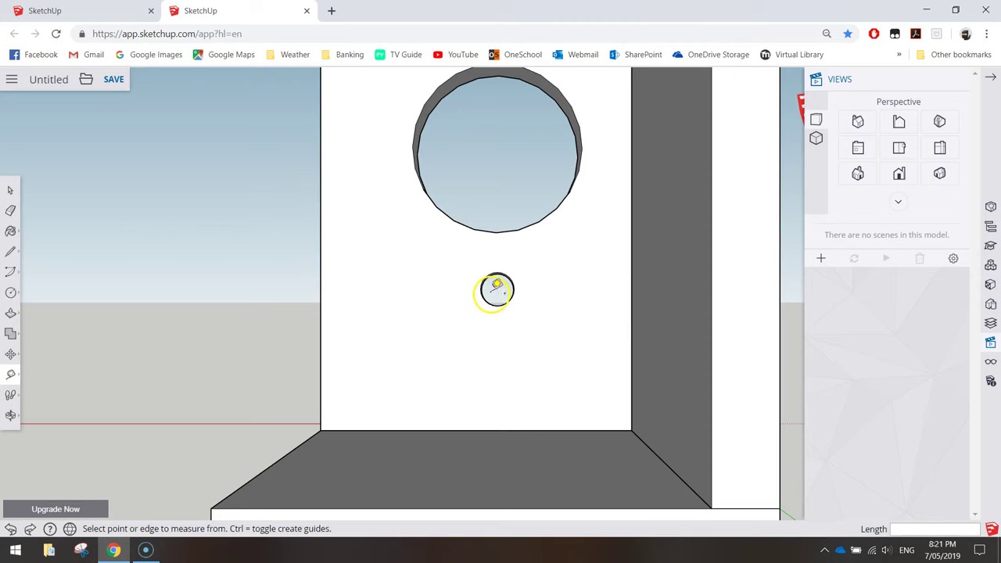
# With Tape Measure, place a horizontal and a vertical guide crossing at the perch hole's centre on the front wall's inside face
pyautogui.click(480, 289)
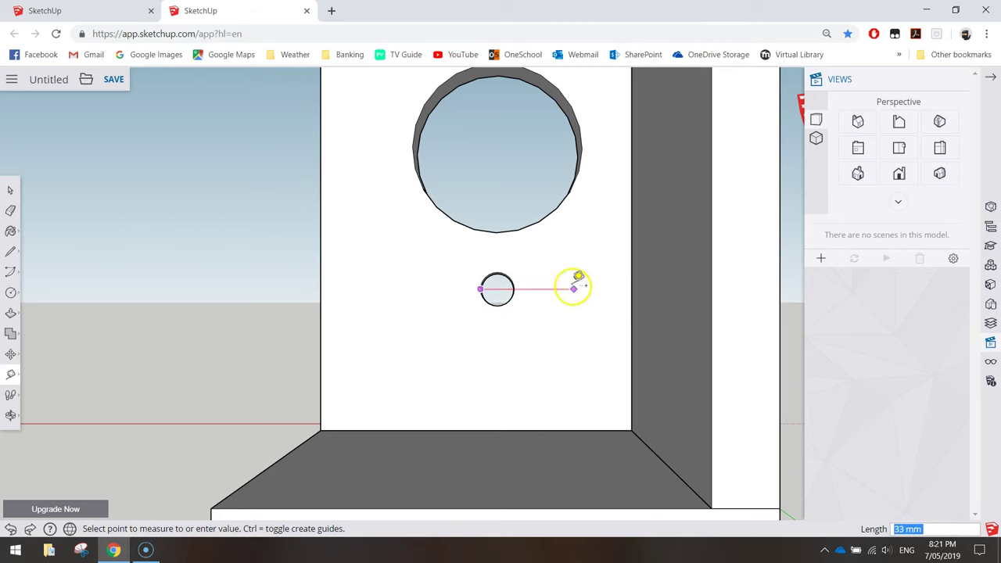
pyautogui.click(497, 289)
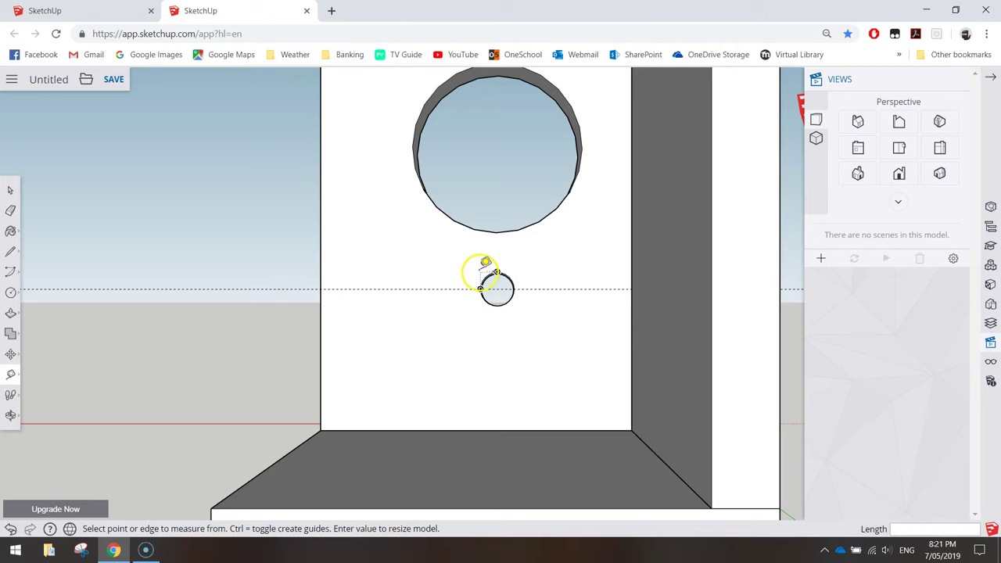
pyautogui.click(497, 274)
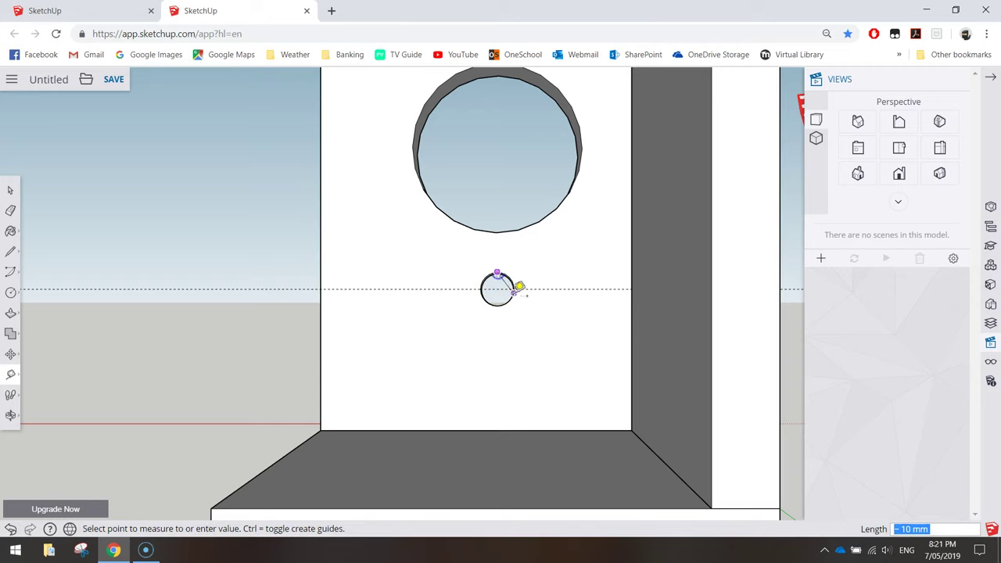
pyautogui.click(505, 296)
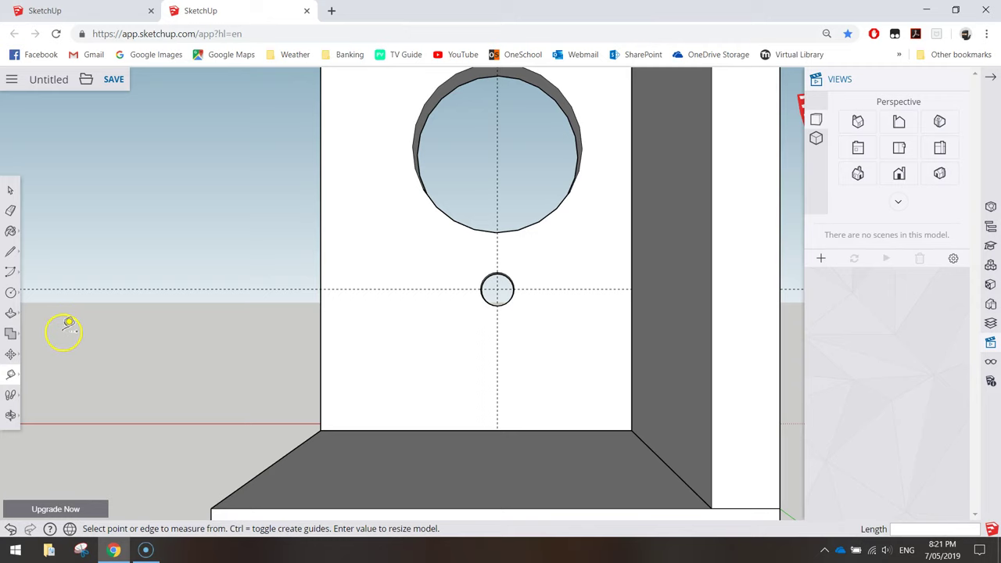
# Try to draw a 6 mm radius circle centred on the perch hole
pyautogui.click(11, 292)
pyautogui.click(60, 291)
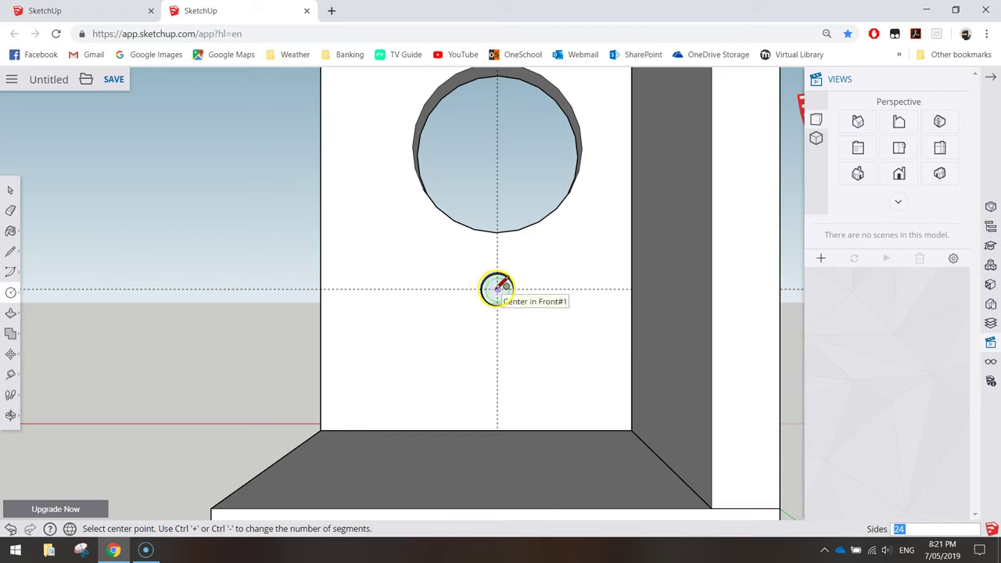
pyautogui.click(497, 289)
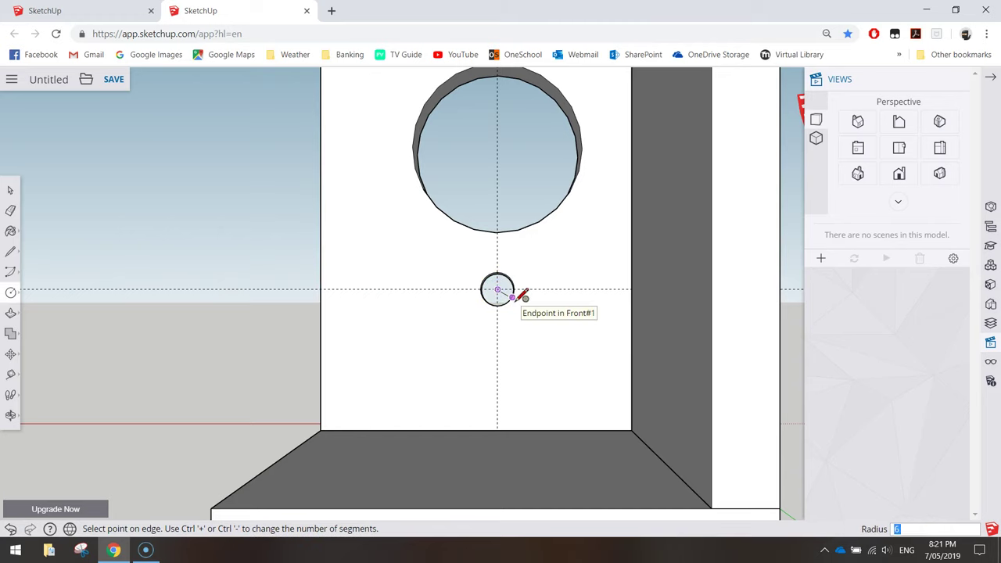
pyautogui.click(512, 297)
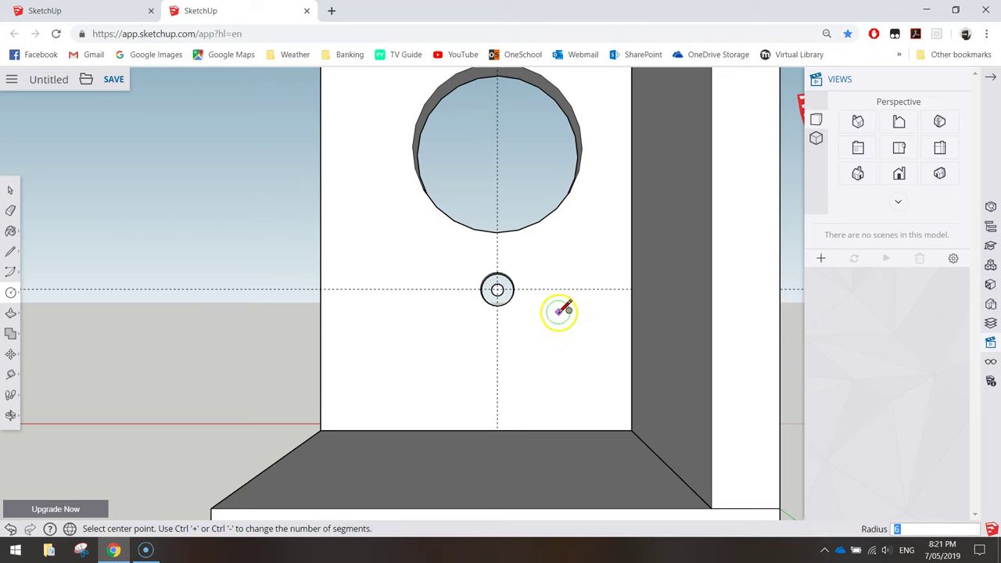
pyautogui.click(497, 289)
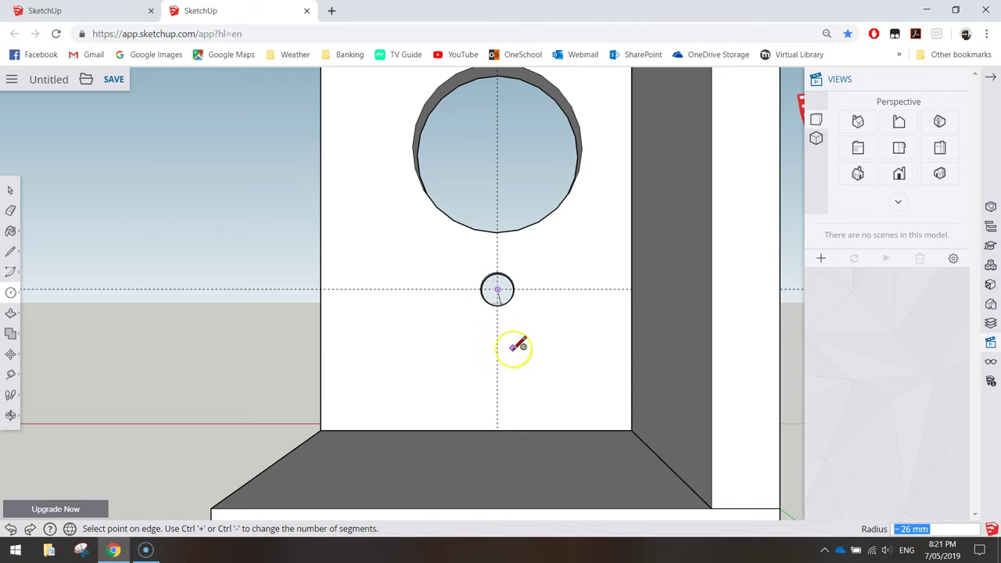
pyautogui.press('Return')
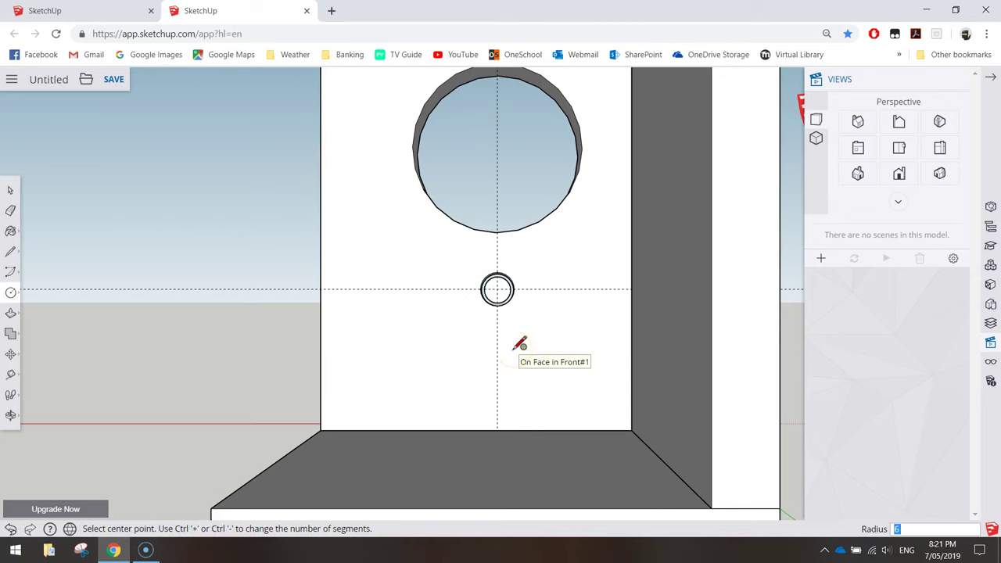
pyautogui.click(511, 321)
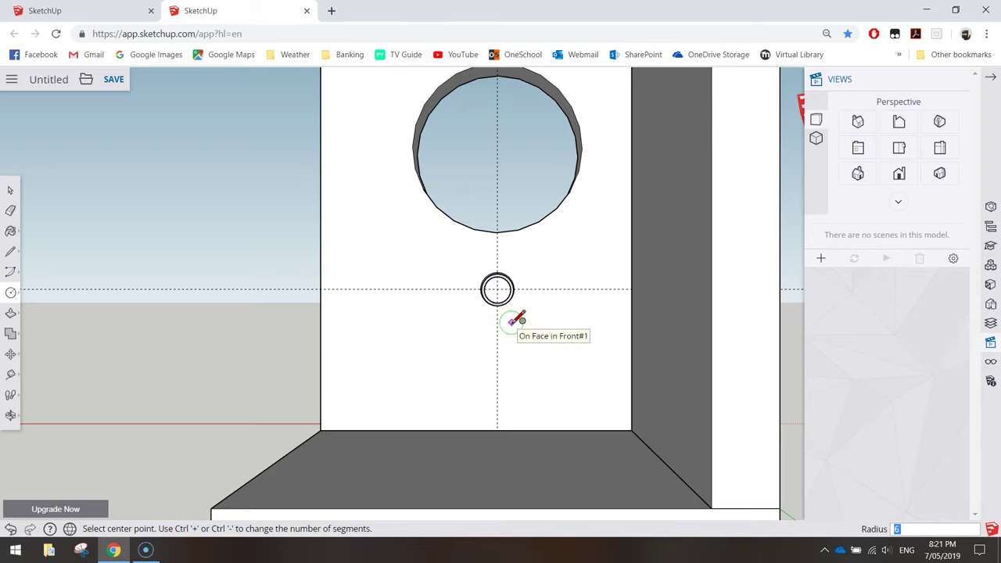
pyautogui.scroll(5, 500, 286)
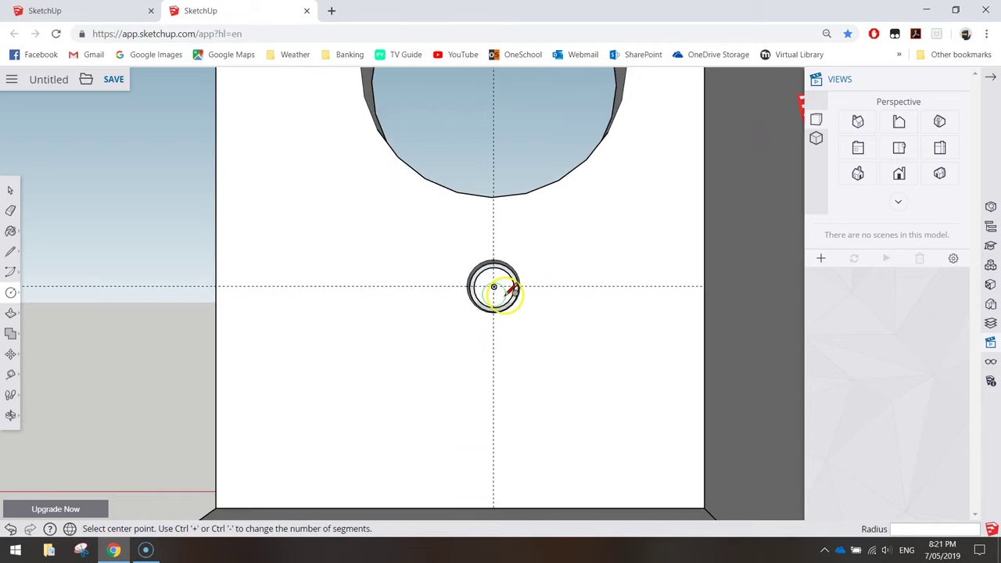
pyautogui.scroll(3, 512, 290)
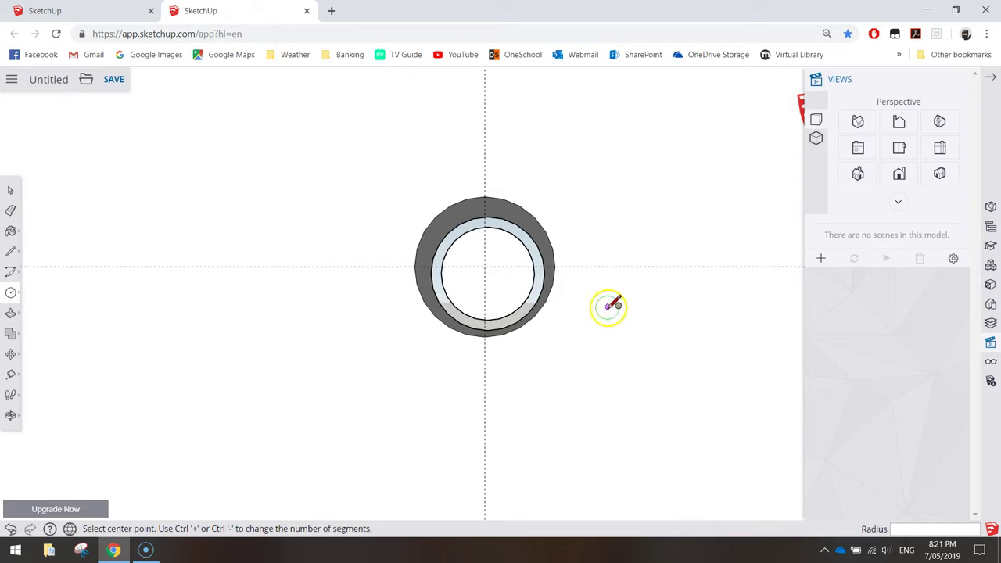
# Draw a circle of 6 mm radius centred on the guide intersection, covering the perch hole on the front wall's inside face
pyautogui.click(485, 267)
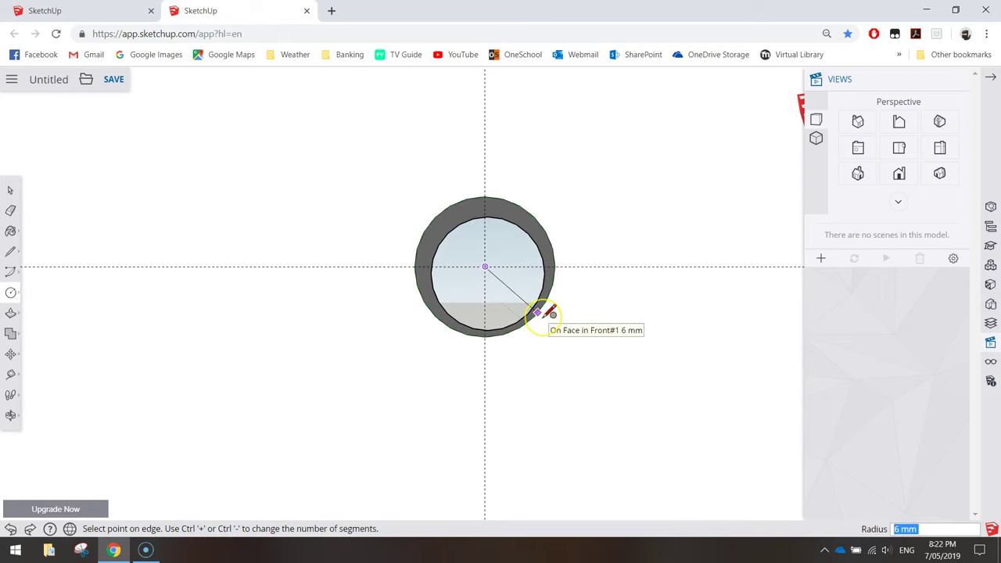
pyautogui.click(536, 275)
pyautogui.click(497, 279)
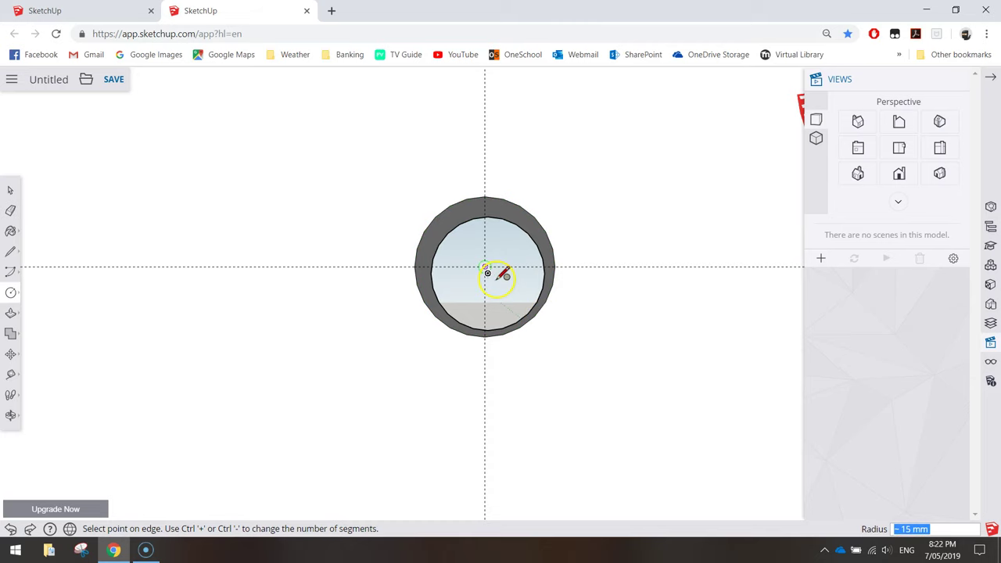
pyautogui.click(546, 301)
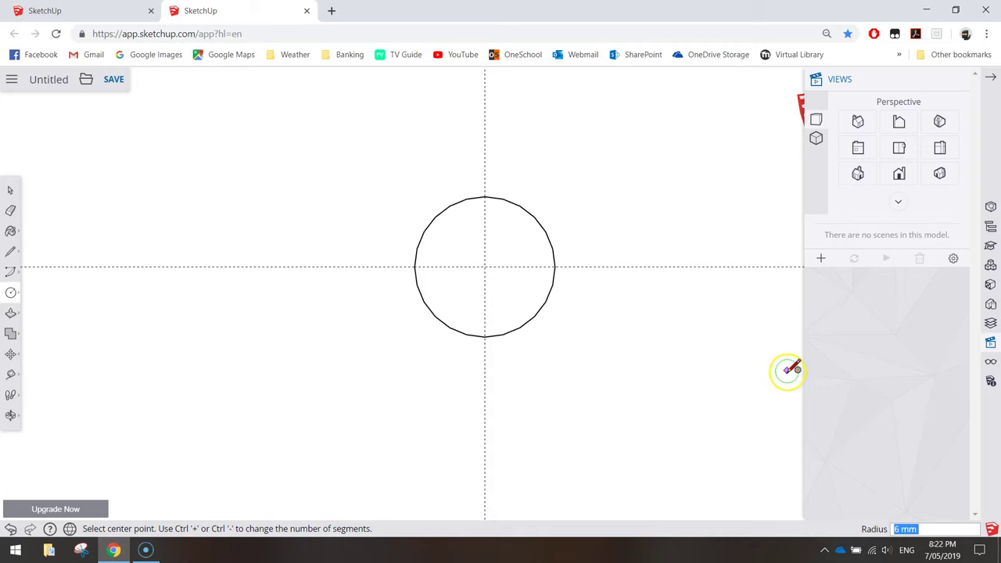
pyautogui.scroll(-5, 680, 363)
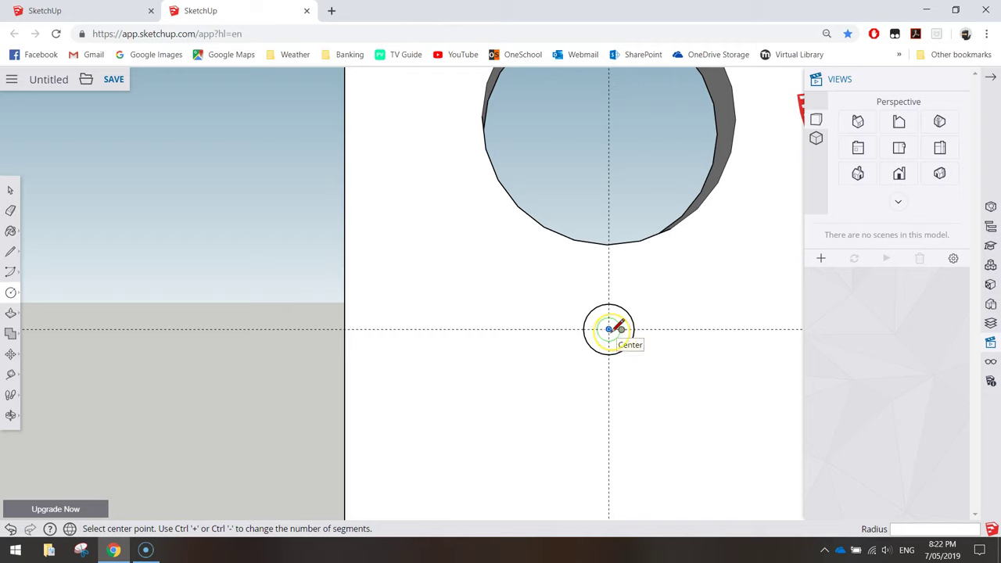
pyautogui.click(630, 338)
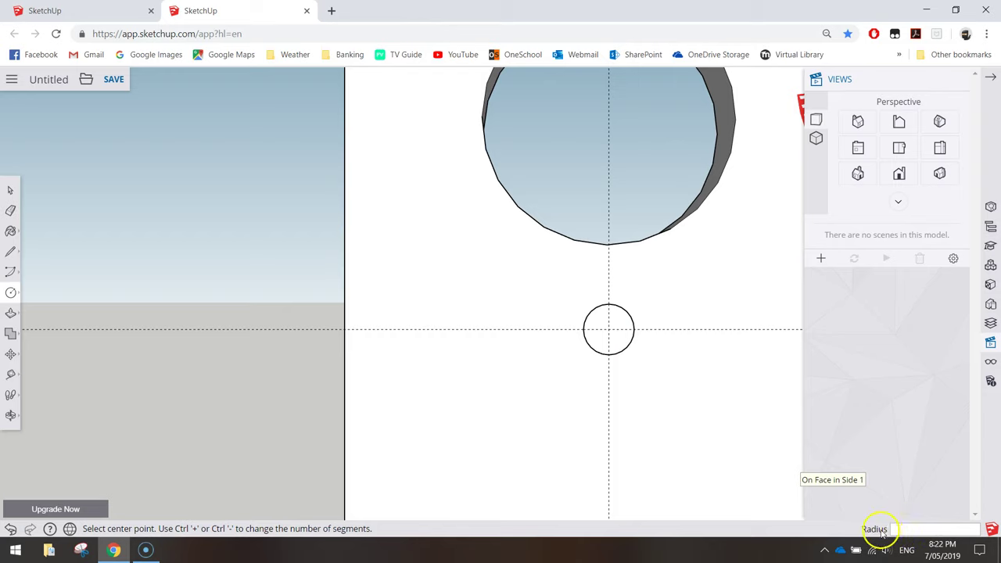
pyautogui.click(10, 190)
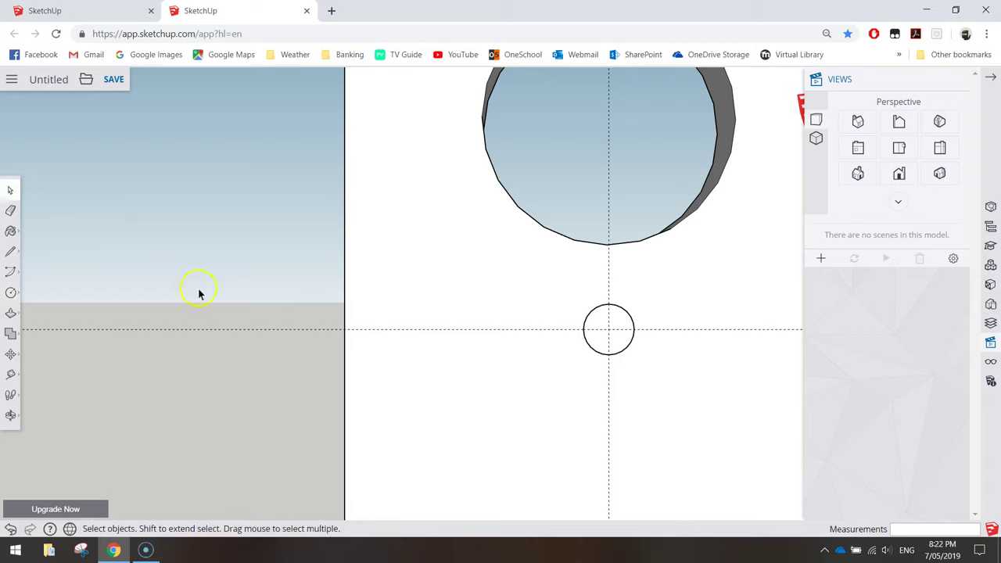
# Push/Pull the 6 mm radius perch circle 65 mm outwards from the front wall
pyautogui.scroll(-2, 246, 312)
pyautogui.moveTo(246, 336); pyautogui.dragTo(654, 353, button='middle')
pyautogui.moveTo(359, 366); pyautogui.dragTo(692, 358, button='middle')
pyautogui.moveTo(487, 357); pyautogui.dragTo(534, 364, button='middle')
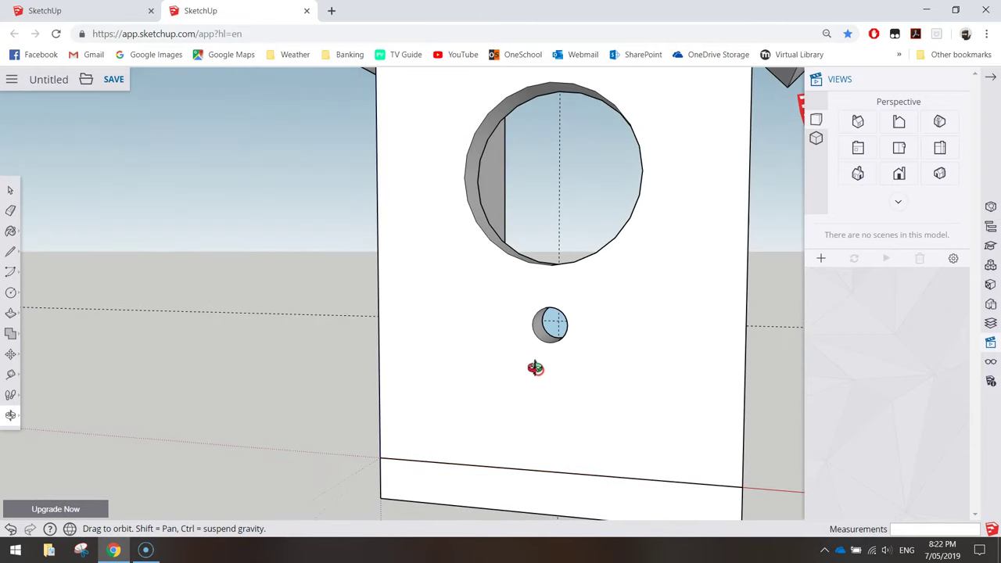
pyautogui.click(10, 312)
pyautogui.click(40, 291)
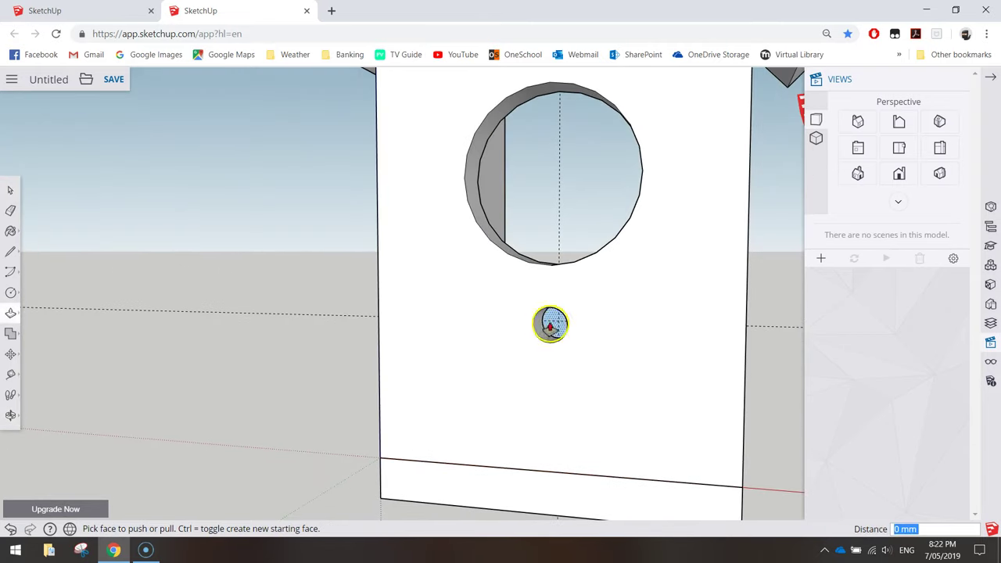
pyautogui.click(553, 325)
pyautogui.click(449, 383)
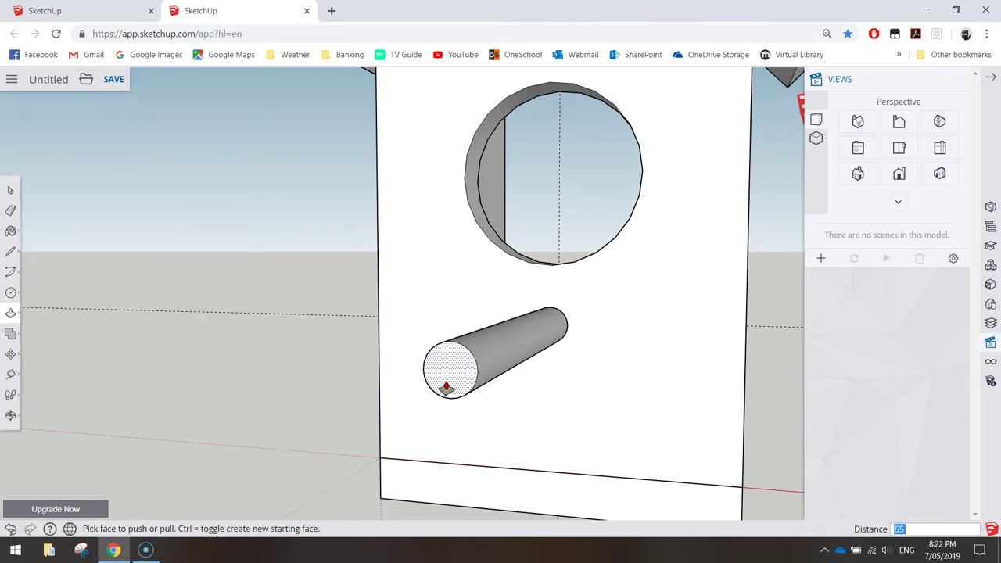
pyautogui.press('Return')
# Unhide all hidden parts so the whole bird house is shown around the perch
pyautogui.scroll(-4, 592, 341)
pyautogui.moveTo(592, 341); pyautogui.dragTo(290, 339, button='middle')
pyautogui.click(519, 347)
pyautogui.click(458, 372)
pyautogui.moveTo(458, 373); pyautogui.dragTo(594, 369, button='middle')
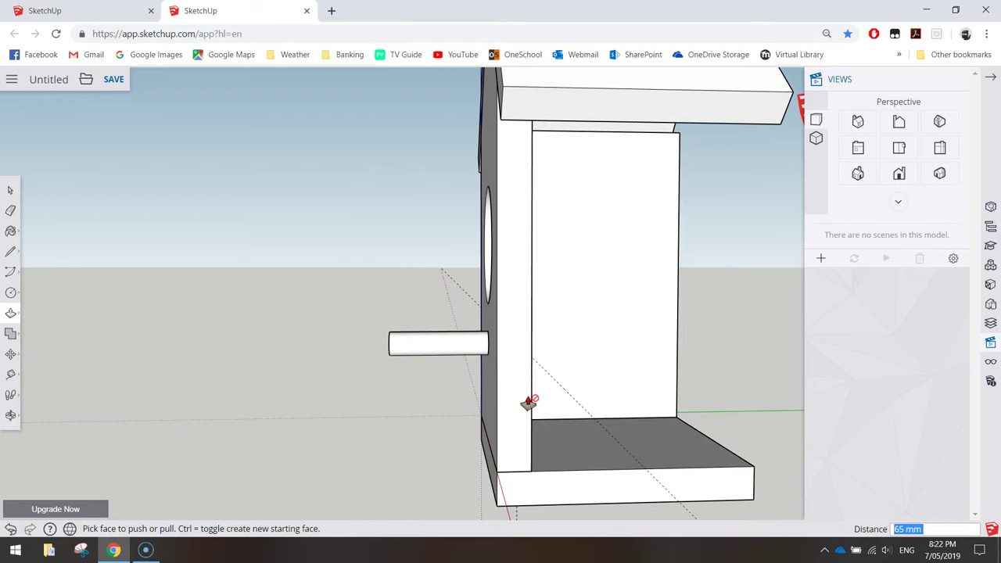
pyautogui.click(506, 374)
pyautogui.click(991, 365)
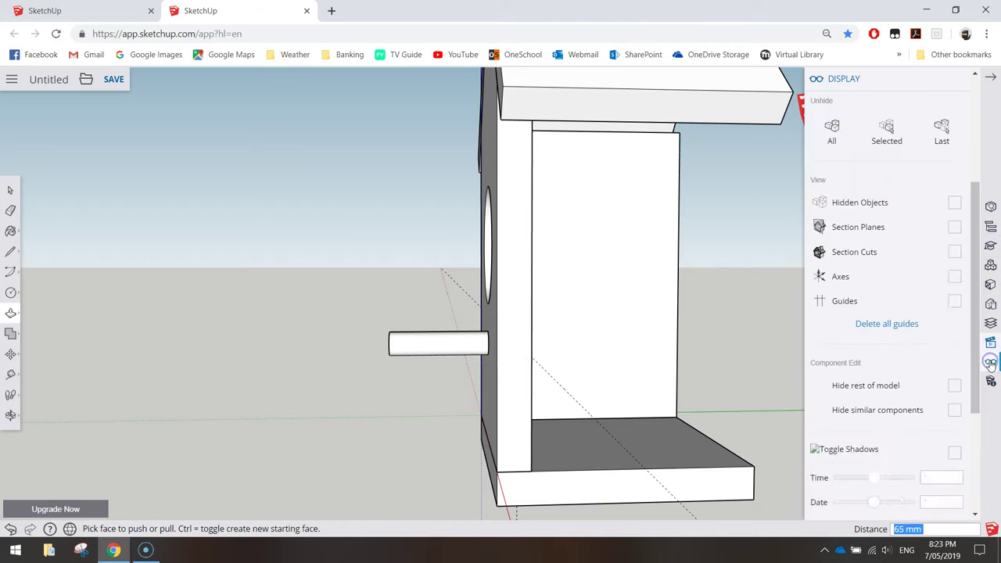
pyautogui.click(815, 115)
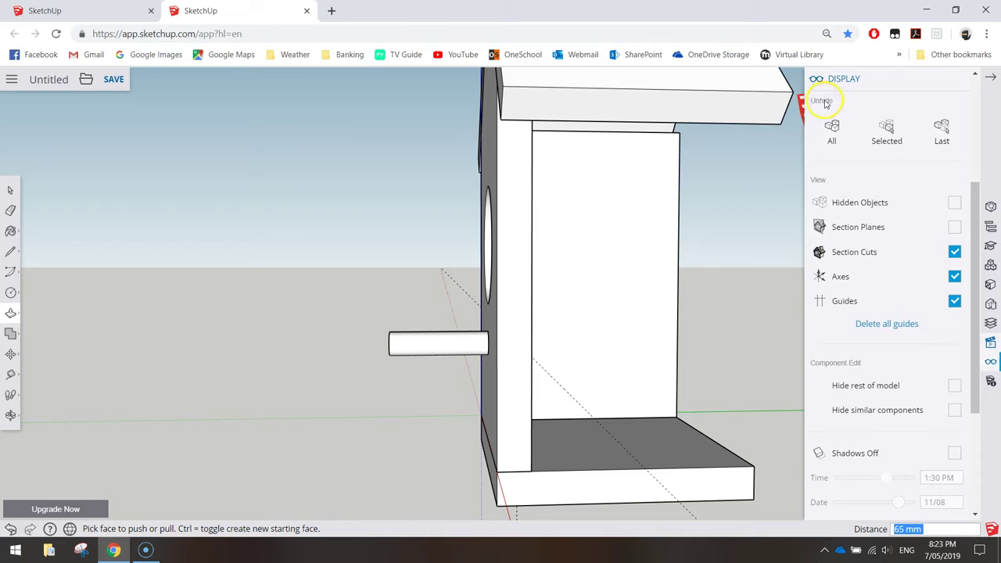
pyautogui.click(834, 133)
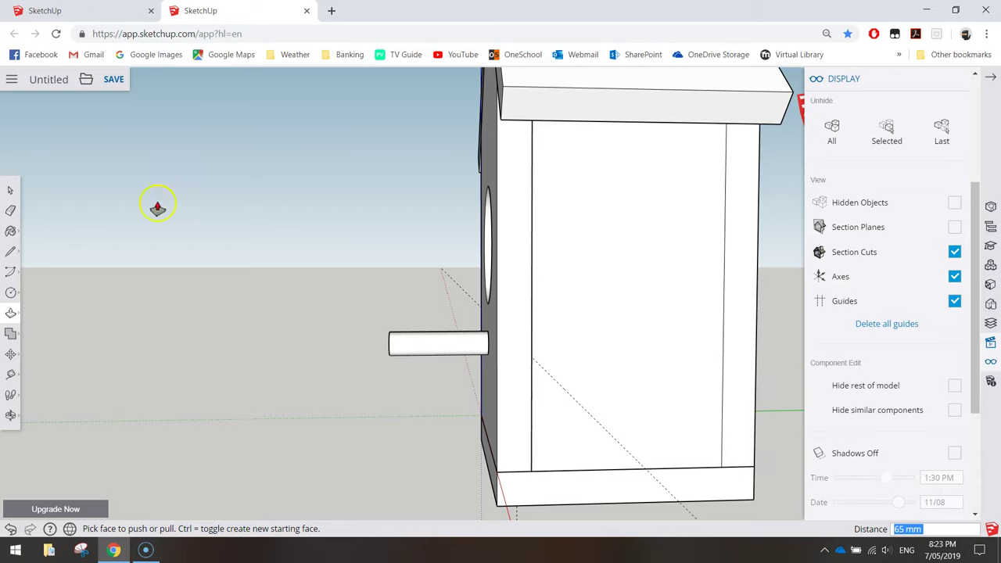
# Examine the assembled bird house from the side and front, ending in the standard front view
pyautogui.click(12, 192)
pyautogui.moveTo(643, 270); pyautogui.dragTo(380, 317, button='middle')
pyautogui.scroll(-3, 434, 295)
pyautogui.moveTo(381, 273); pyautogui.dragTo(771, 266, button='middle')
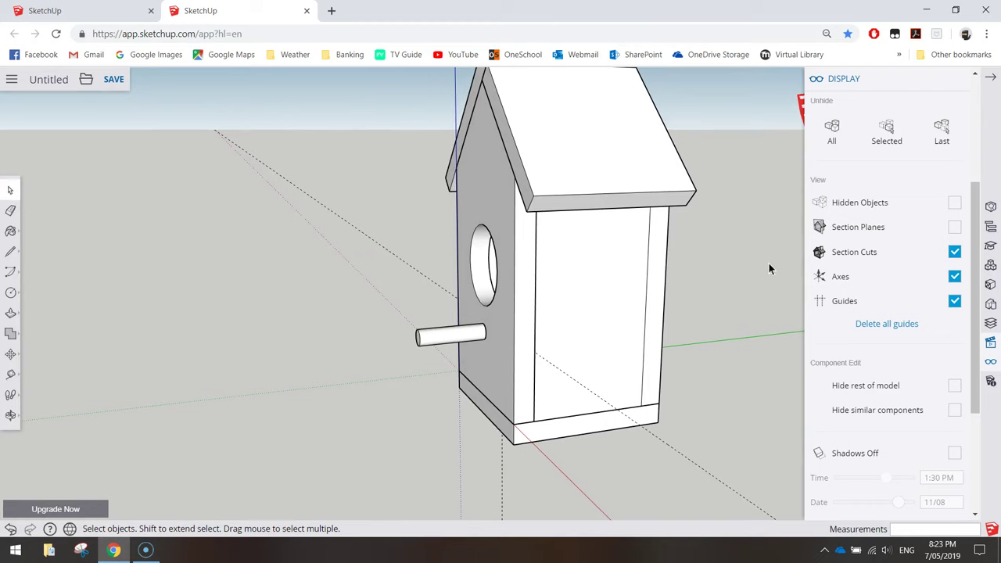
pyautogui.moveTo(493, 219); pyautogui.dragTo(356, 205, button='middle')
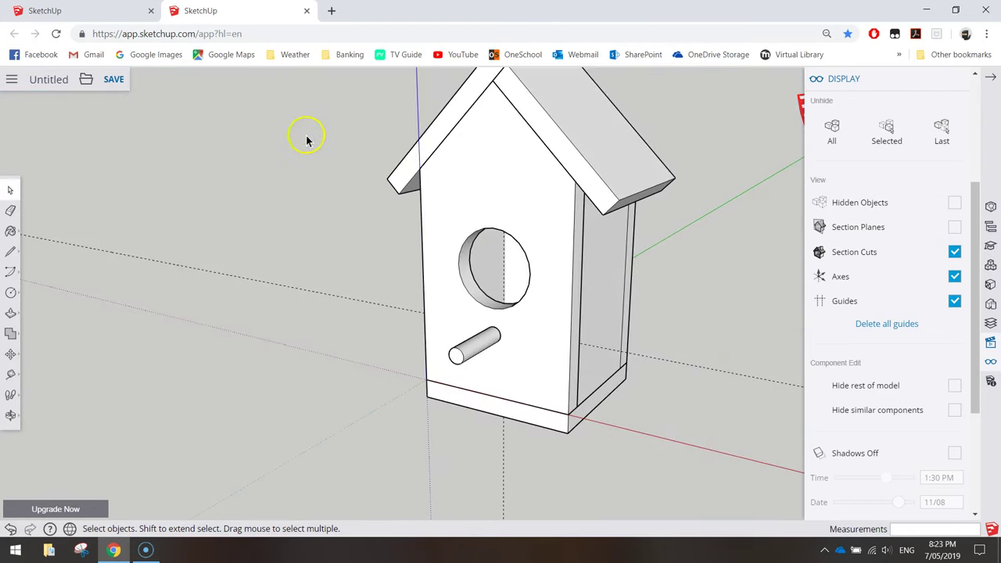
pyautogui.moveTo(569, 258); pyautogui.dragTo(679, 179, button='middle')
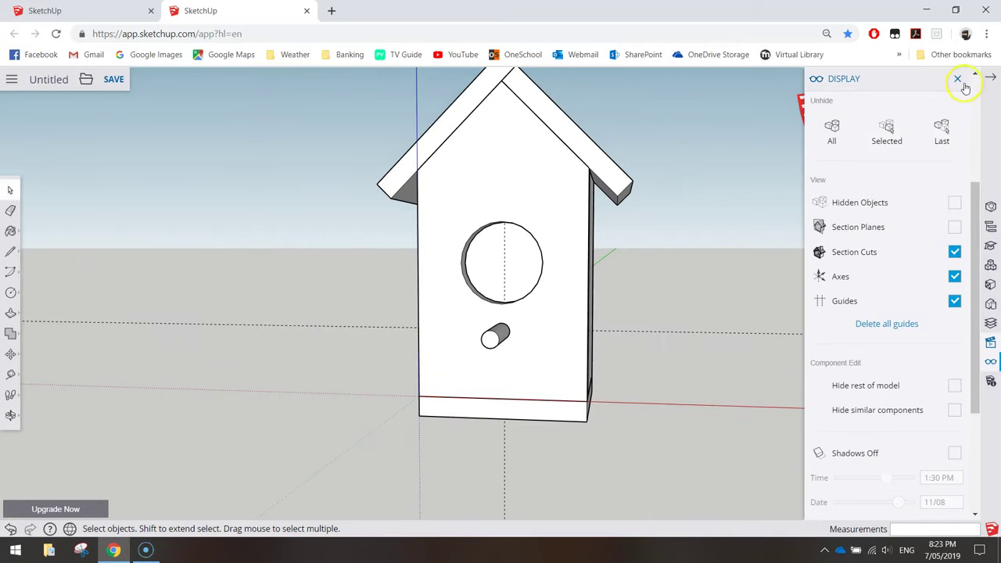
pyautogui.click(956, 81)
pyautogui.click(898, 173)
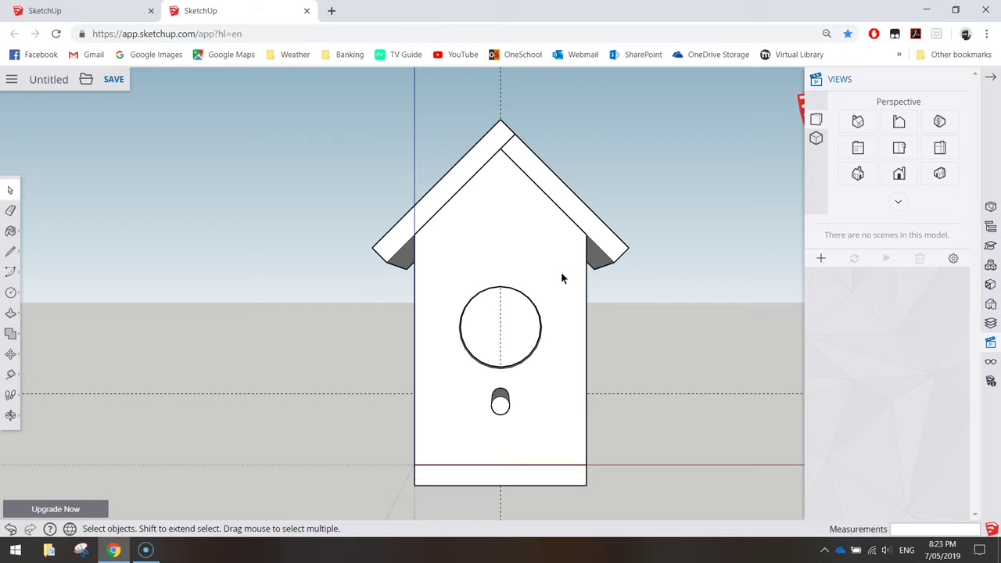
# Paint both roof panels with the orange-brown material that comes first in the Wood collection
pyautogui.click(10, 231)
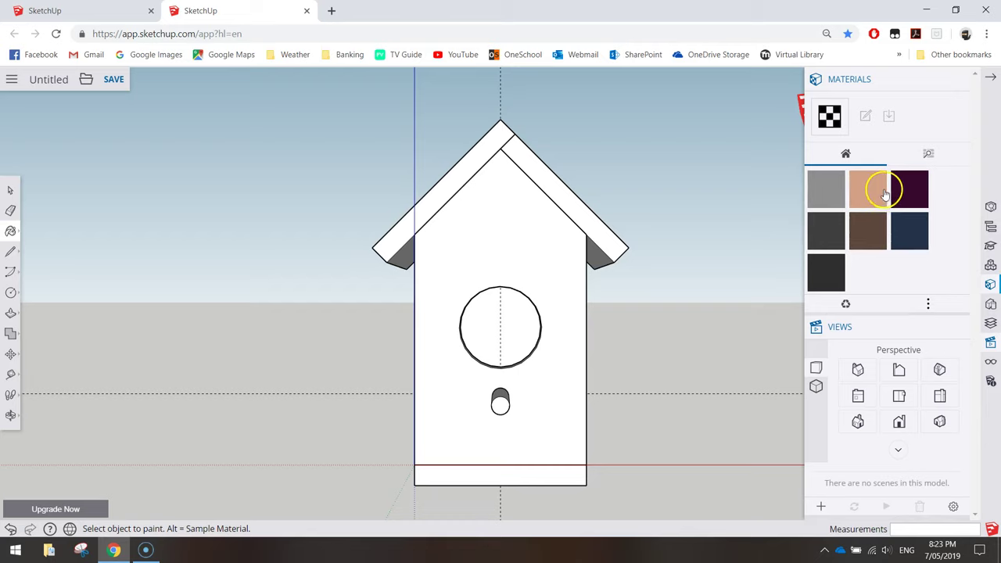
pyautogui.click(928, 155)
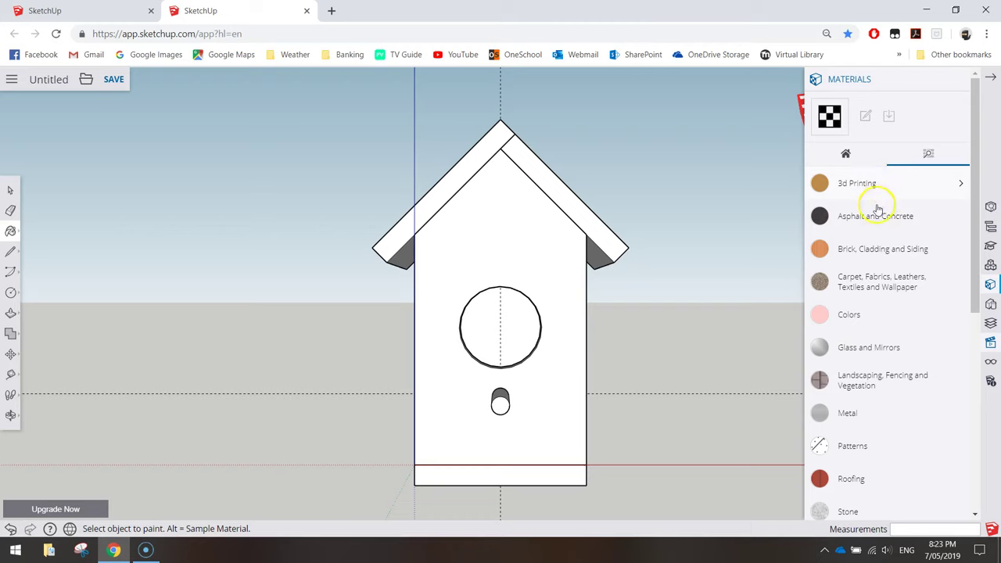
pyautogui.scroll(-5, 958, 328)
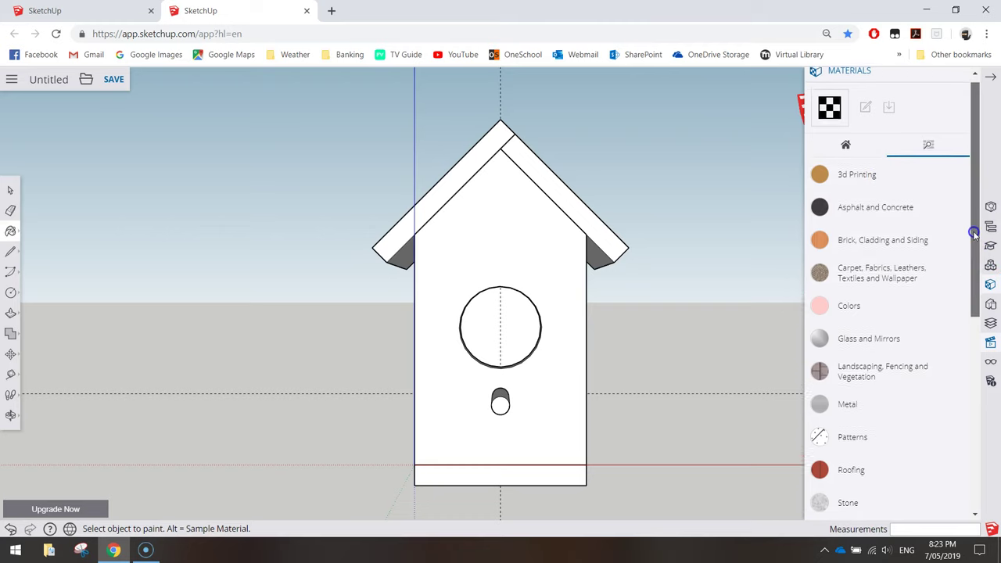
pyautogui.scroll(-1, 959, 358)
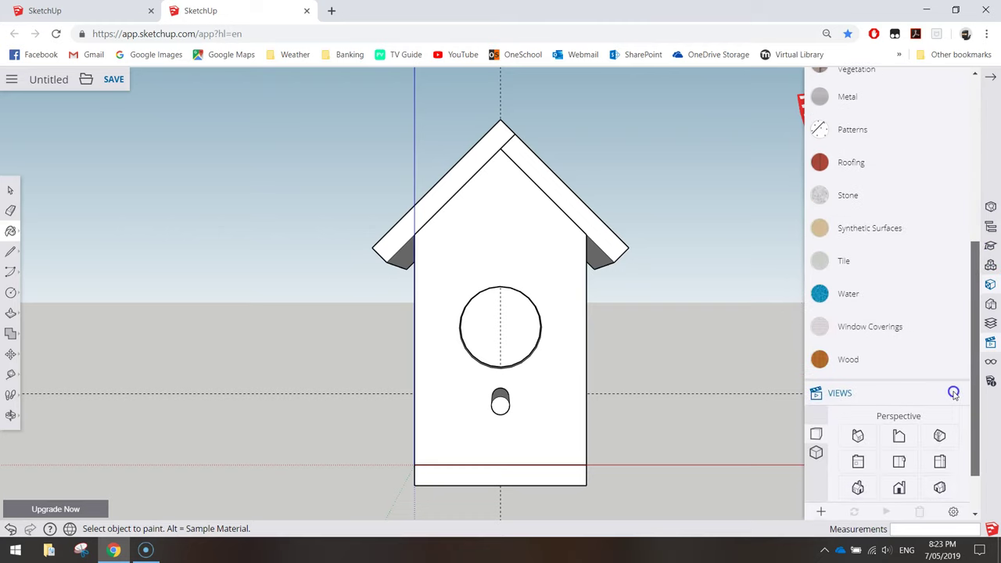
pyautogui.click(860, 359)
pyautogui.scroll(-3, 911, 357)
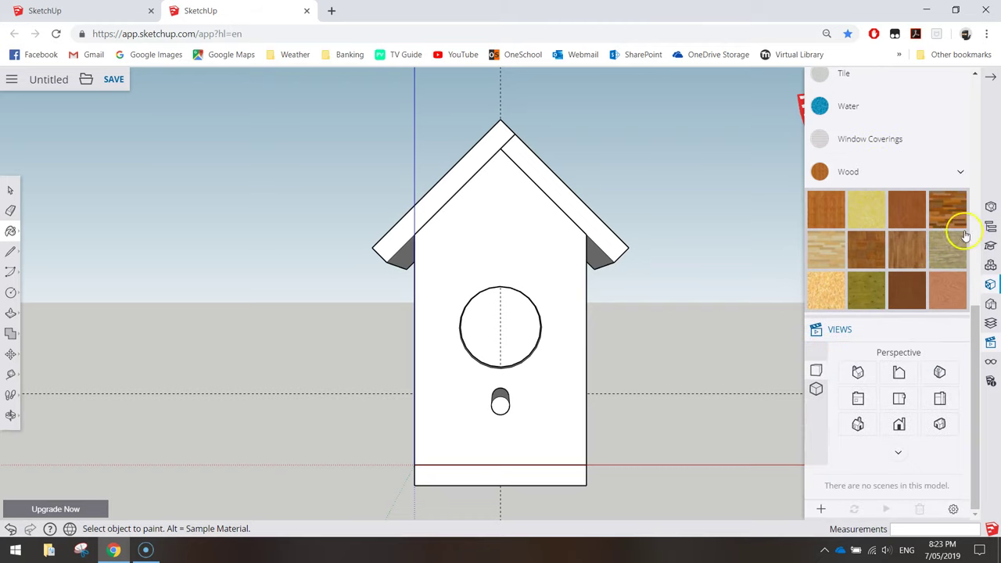
pyautogui.click(828, 209)
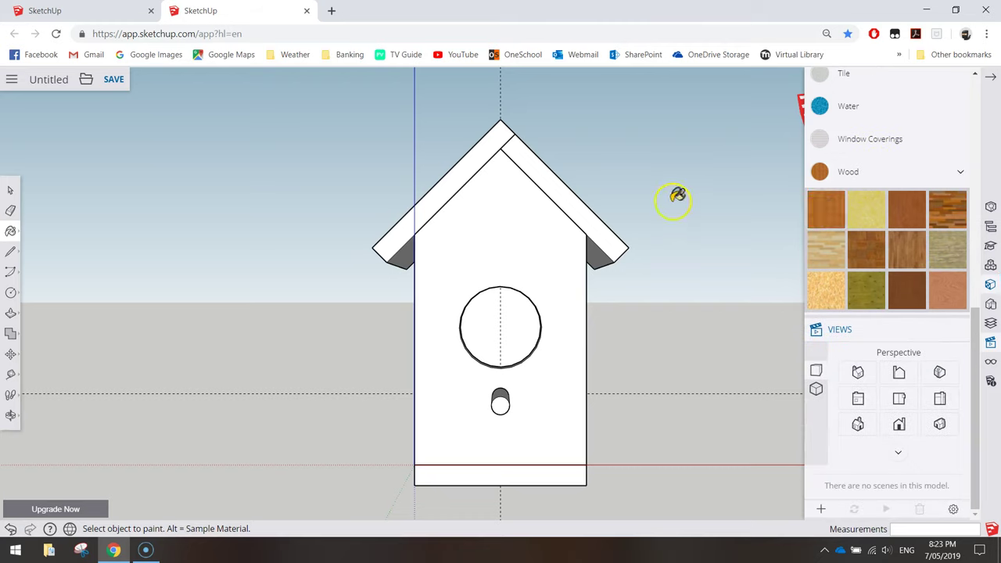
pyautogui.moveTo(706, 196); pyautogui.dragTo(506, 309, button='middle')
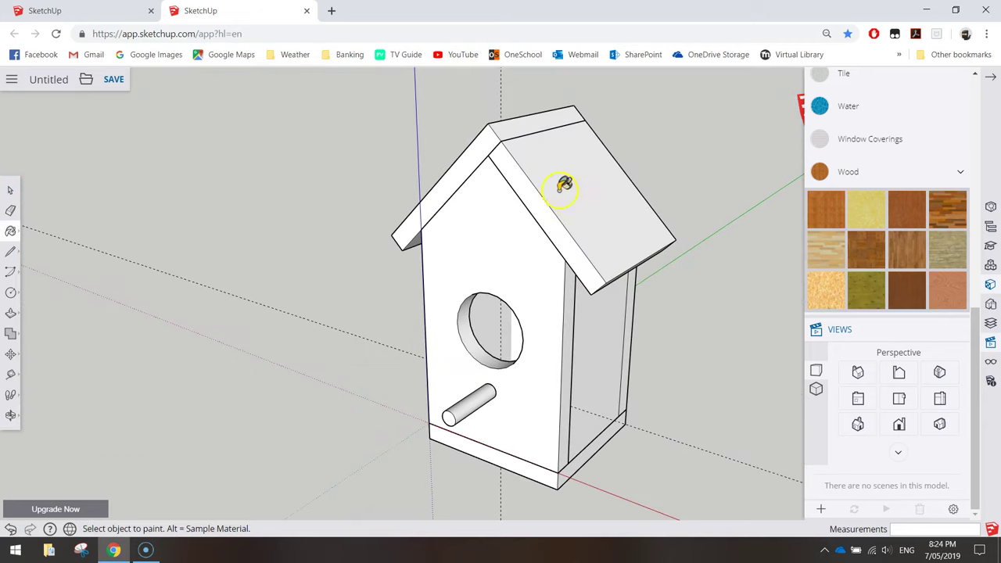
pyautogui.click(588, 159)
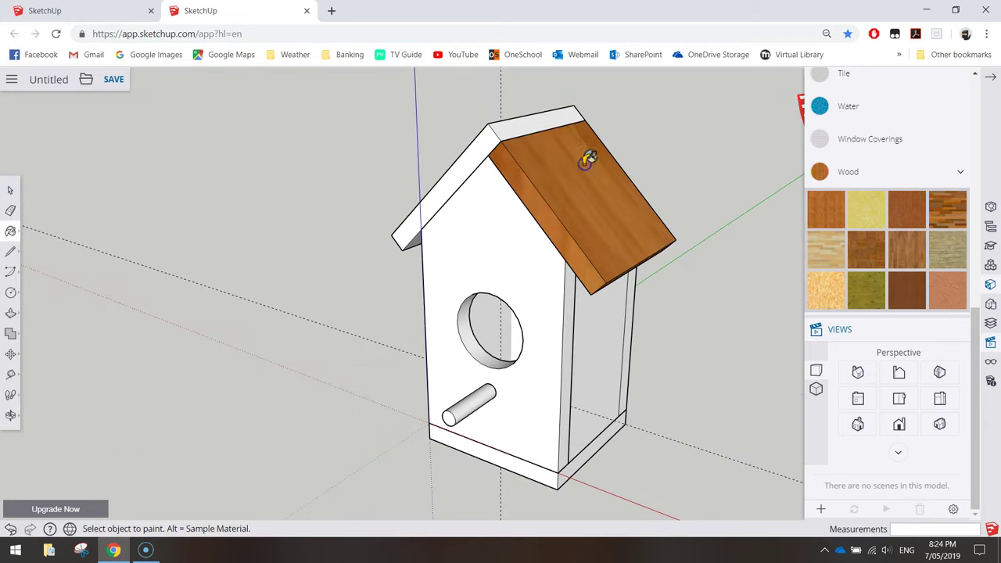
pyautogui.click(519, 123)
# Paint the base panel with the same orange-brown wood as the roof
pyautogui.moveTo(518, 161)
pyautogui.mouseDown(button='middle')
pyautogui.moveTo(646, 250)
pyautogui.moveTo(845, 306)
pyautogui.moveTo(759, 203)
pyautogui.moveTo(613, 305)
pyautogui.mouseUp(button='middle')
pyautogui.click(467, 459)
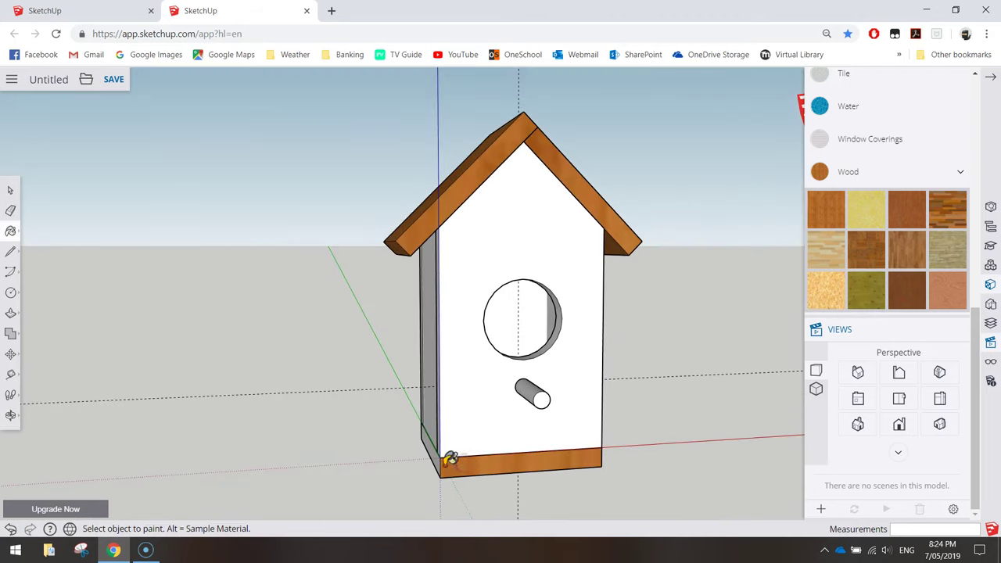
pyautogui.moveTo(450, 460); pyautogui.dragTo(654, 289, button='middle')
pyautogui.click(465, 436)
pyautogui.click(457, 455)
pyautogui.moveTo(453, 453)
pyautogui.mouseDown(button='middle')
pyautogui.moveTo(677, 362)
pyautogui.moveTo(362, 375)
pyautogui.moveTo(664, 447)
pyautogui.moveTo(441, 368)
pyautogui.mouseUp(button='middle')
pyautogui.click(362, 375)
pyautogui.click(440, 367)
pyautogui.click(330, 380)
pyautogui.moveTo(330, 380)
pyautogui.mouseDown(button='middle')
pyautogui.moveTo(639, 406)
pyautogui.moveTo(471, 375)
pyautogui.mouseUp(button='middle')
pyautogui.click(471, 375)
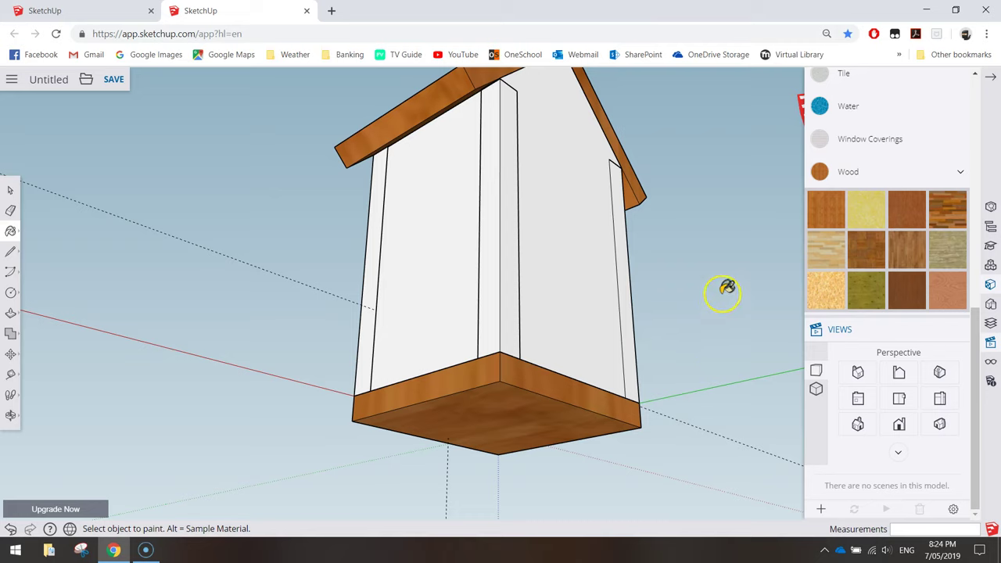
# Paint the front, back and both side walls with the pale, light-grained material from the Wood collection
pyautogui.click(557, 234)
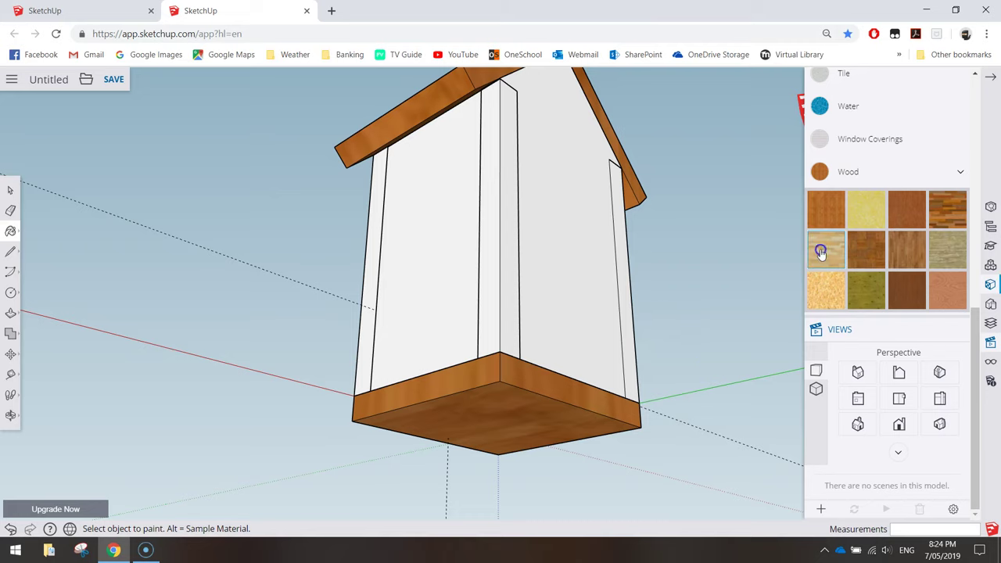
pyautogui.click(789, 256)
pyautogui.click(568, 203)
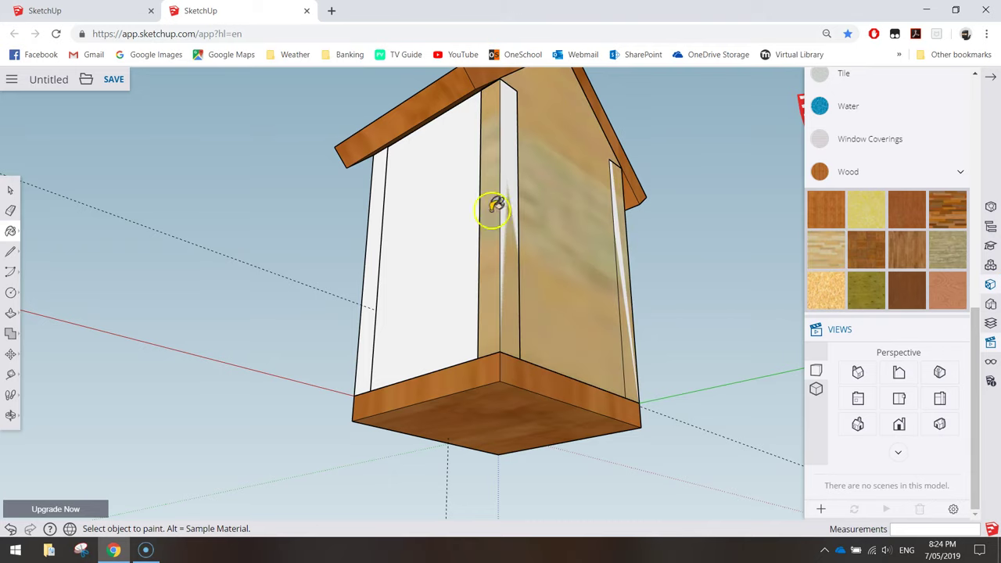
pyautogui.click(431, 217)
pyautogui.click(373, 225)
pyautogui.moveTo(447, 236)
pyautogui.mouseDown(button='middle')
pyautogui.moveTo(549, 297)
pyautogui.moveTo(112, 362)
pyautogui.mouseUp(button='middle')
pyautogui.click(533, 234)
# Paint the perch with the same pale wood as the walls
pyautogui.moveTo(713, 300)
pyautogui.mouseDown(button='middle')
pyautogui.moveTo(297, 346)
pyautogui.moveTo(352, 344)
pyautogui.mouseUp(button='middle')
pyautogui.click(563, 342)
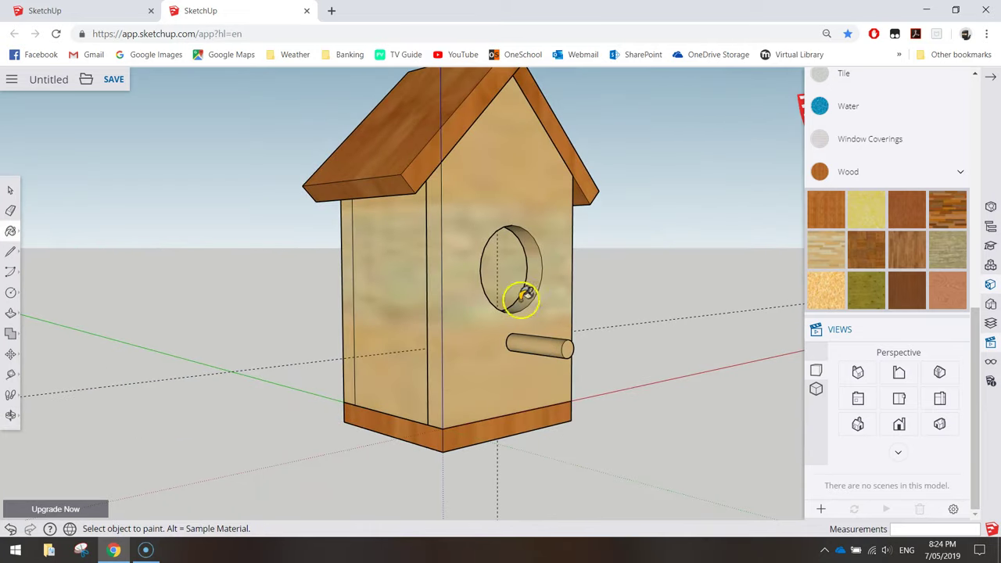
pyautogui.scroll(2, 547, 281)
pyautogui.moveTo(579, 273)
pyautogui.mouseDown(button='middle')
pyautogui.moveTo(264, 315)
pyautogui.moveTo(436, 323)
pyautogui.mouseUp(button='middle')
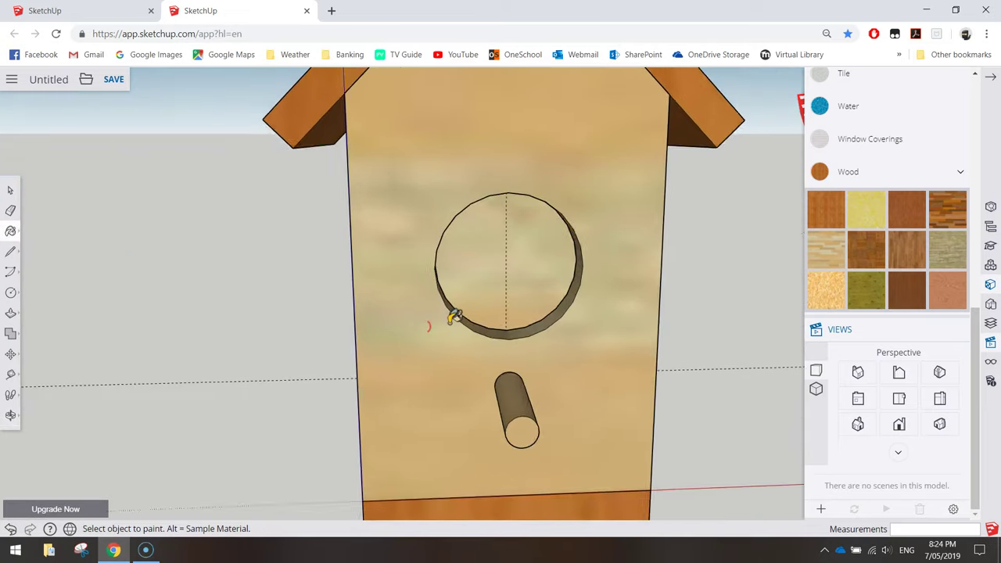
# Examine the painted bird house from several angles with the side panels collapsed
pyautogui.scroll(-3, 458, 324)
pyautogui.click(458, 323)
pyautogui.moveTo(584, 236); pyautogui.dragTo(357, 215, button='middle')
pyautogui.click(465, 272)
pyautogui.press('space')
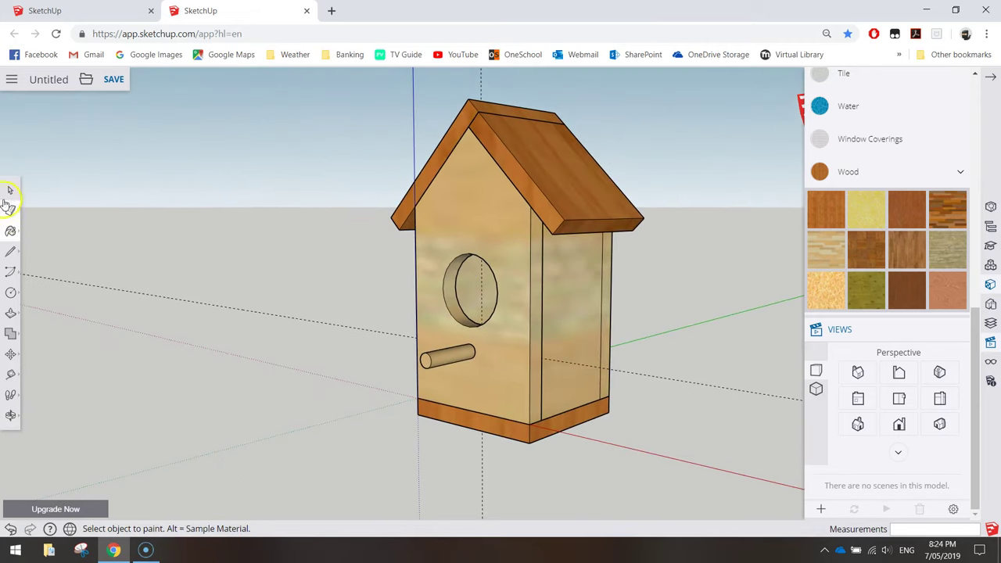
pyautogui.moveTo(467, 208); pyautogui.dragTo(517, 251, button='middle')
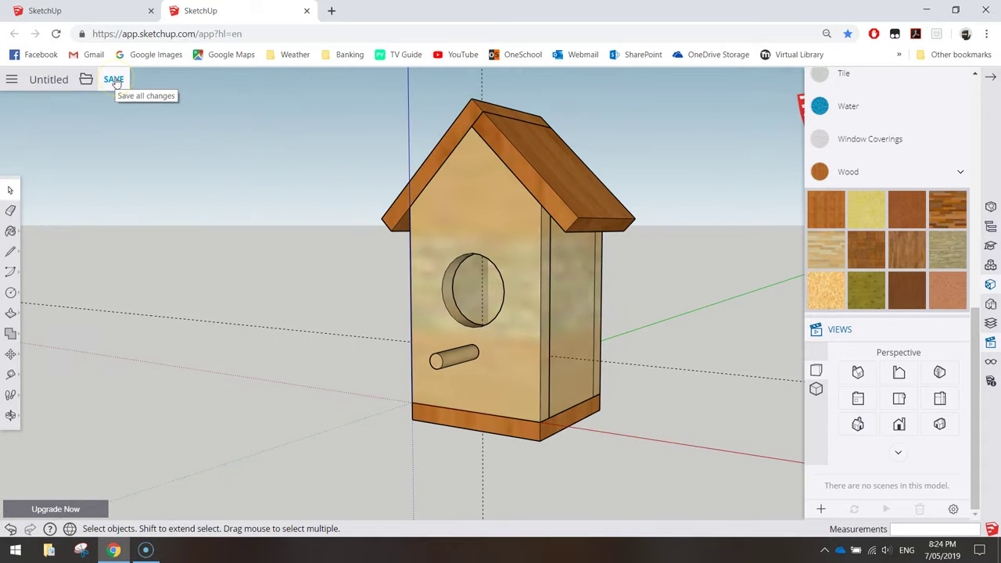
pyautogui.click(990, 76)
pyautogui.scroll(1, 560, 202)
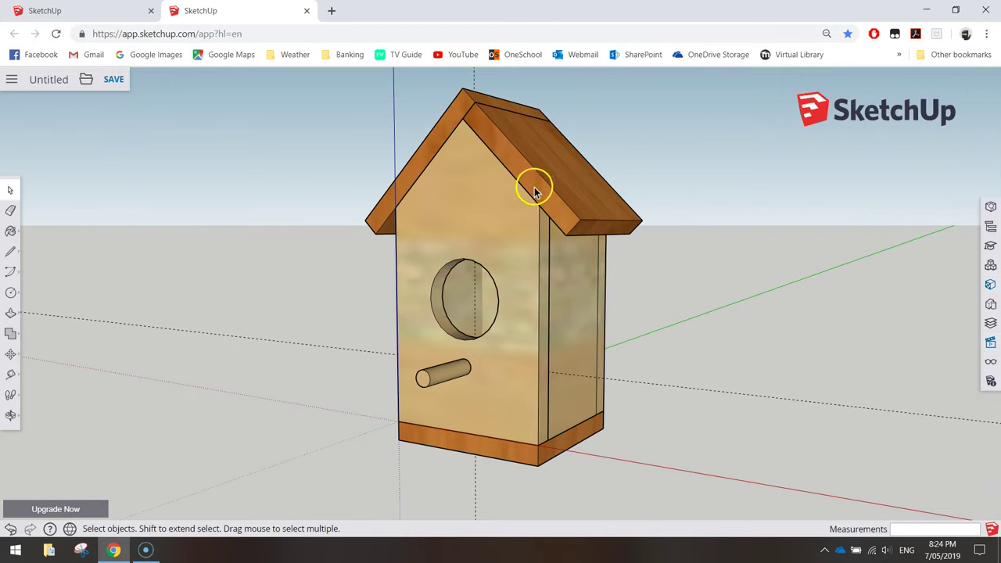